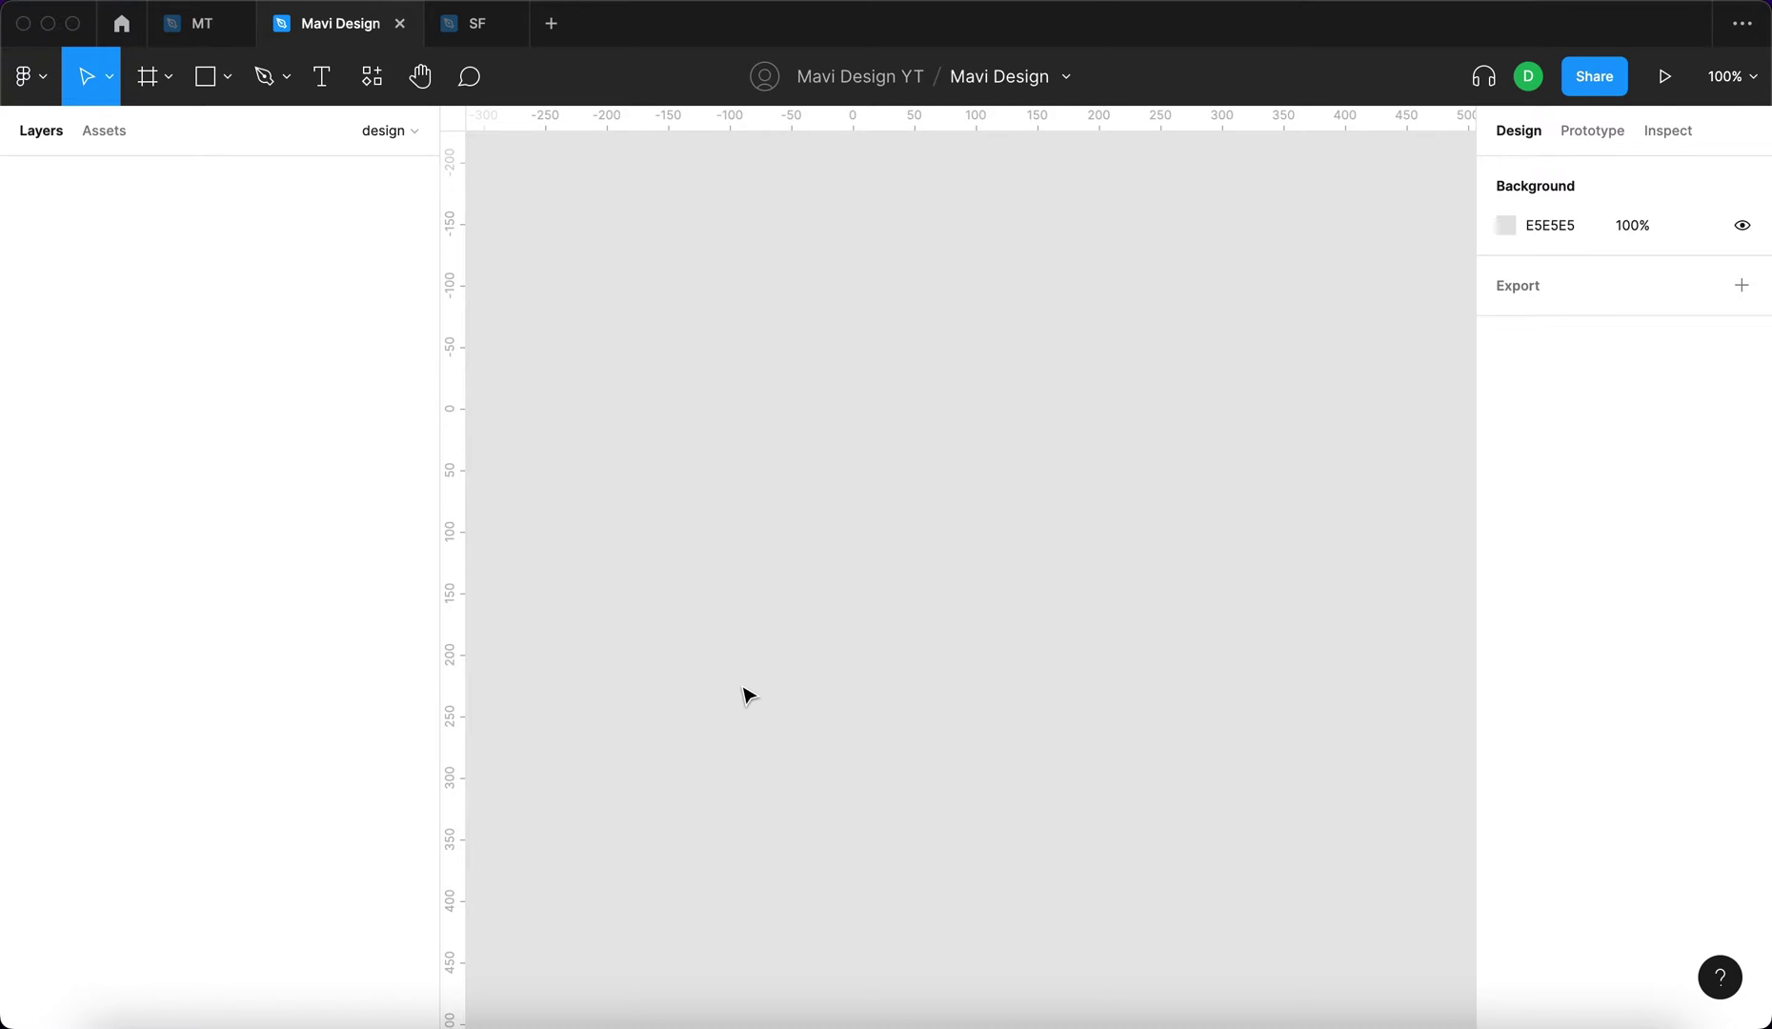
# - Place a circle with the Ellipse tool and set its width to 50, making it 50×50
pyautogui.press('o')
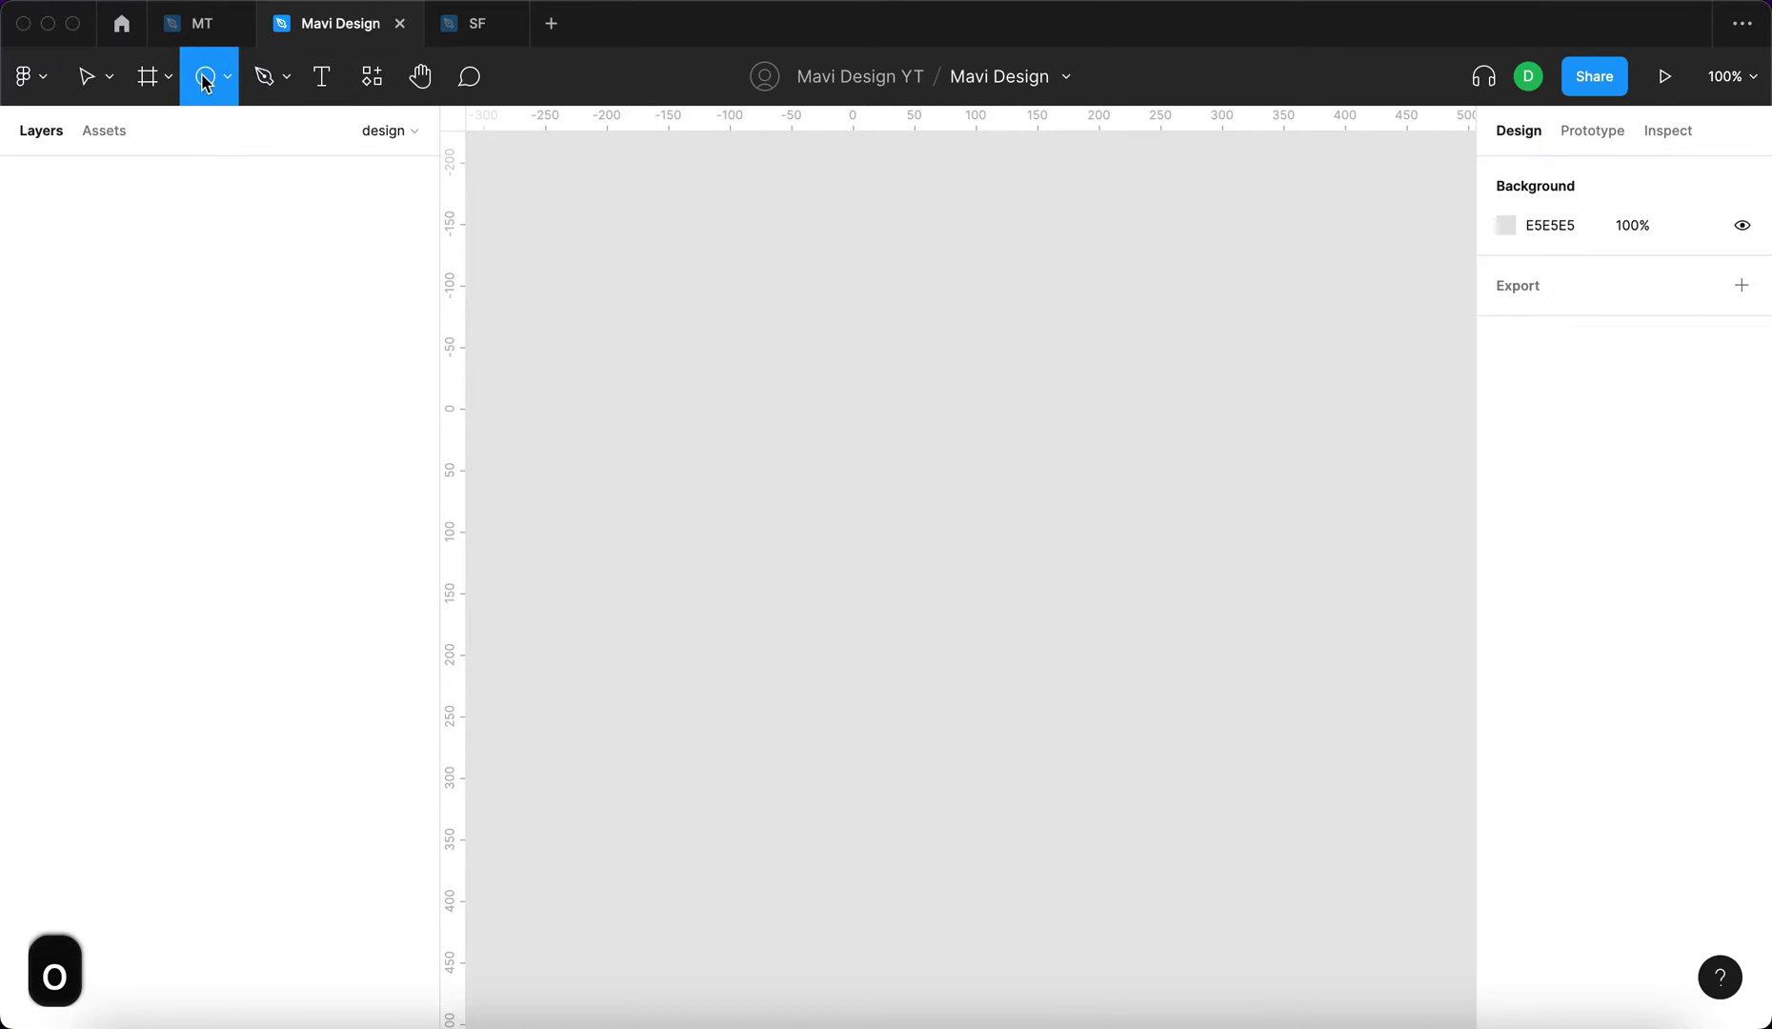
pyautogui.press('super+v')
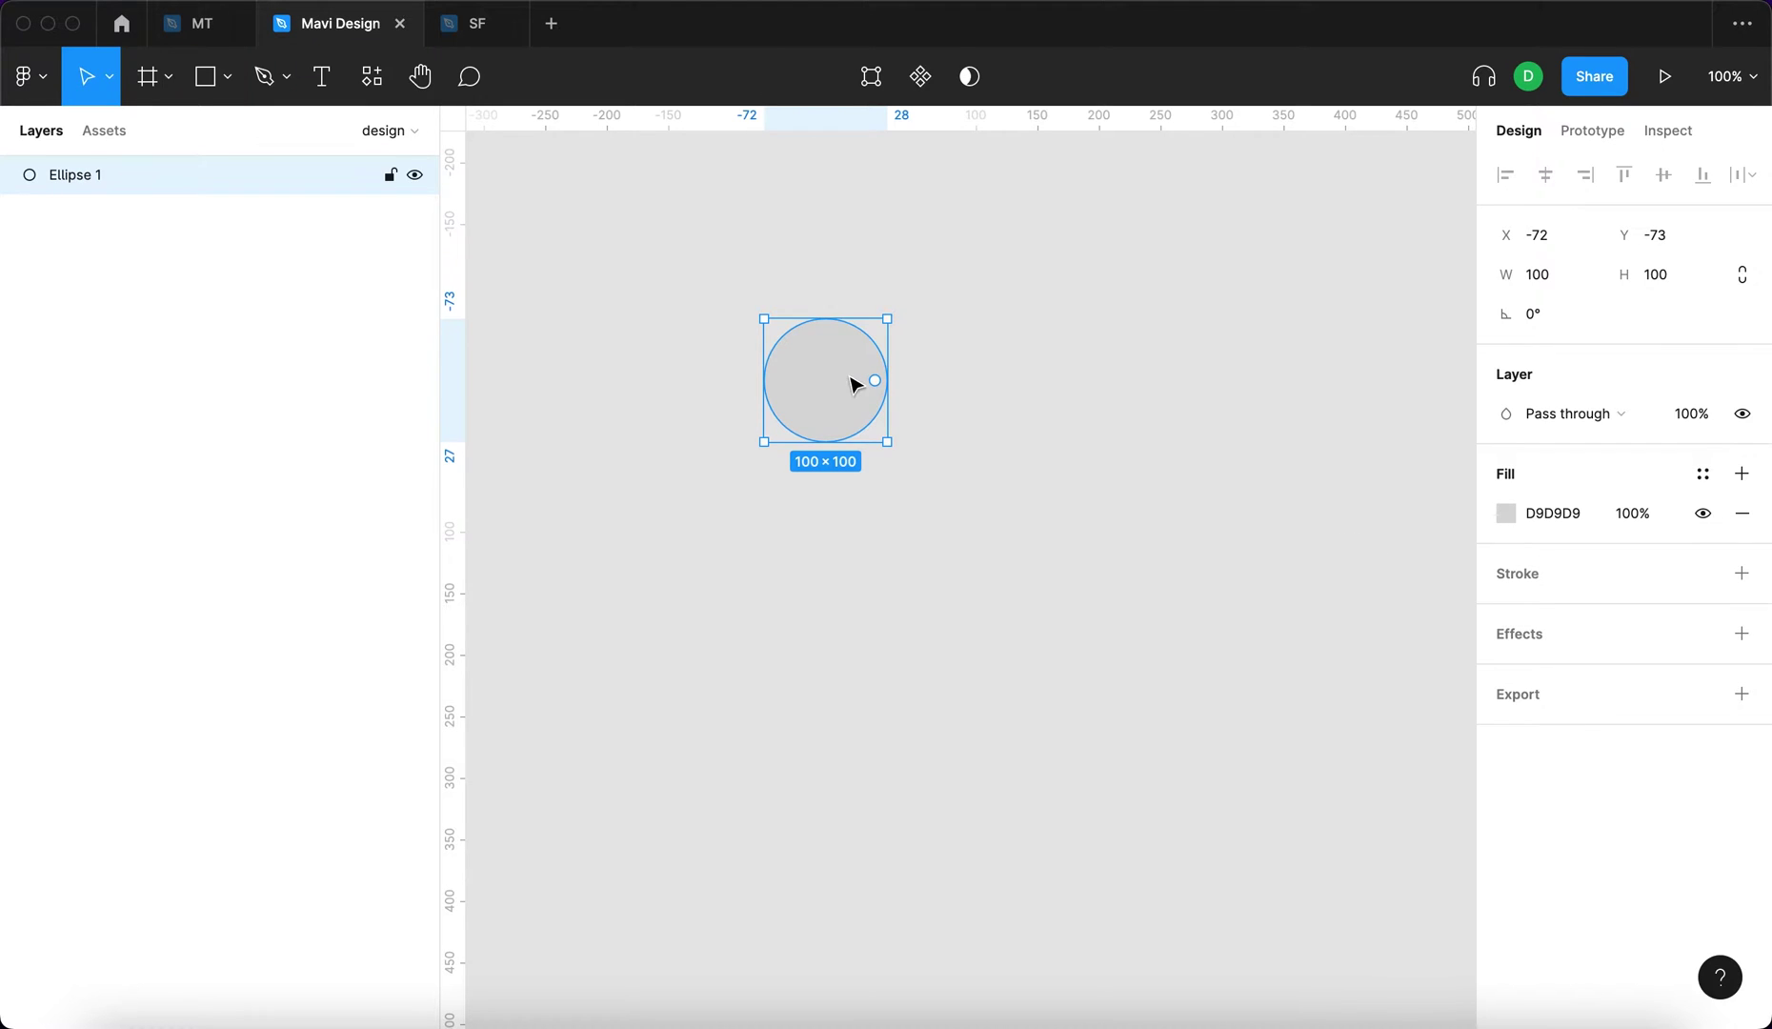
pyautogui.scroll(5, 843, 386)
pyautogui.moveTo(844, 391); pyautogui.dragTo(955, 408)
pyautogui.click(1574, 277)
pyautogui.write('50')
pyautogui.press('Return')
# - Remove the circle's fill and add a black stroke of weight 6 aligned Center
pyautogui.click(1092, 495)
pyautogui.click(844, 372)
pyautogui.scroll(3, 843, 371)
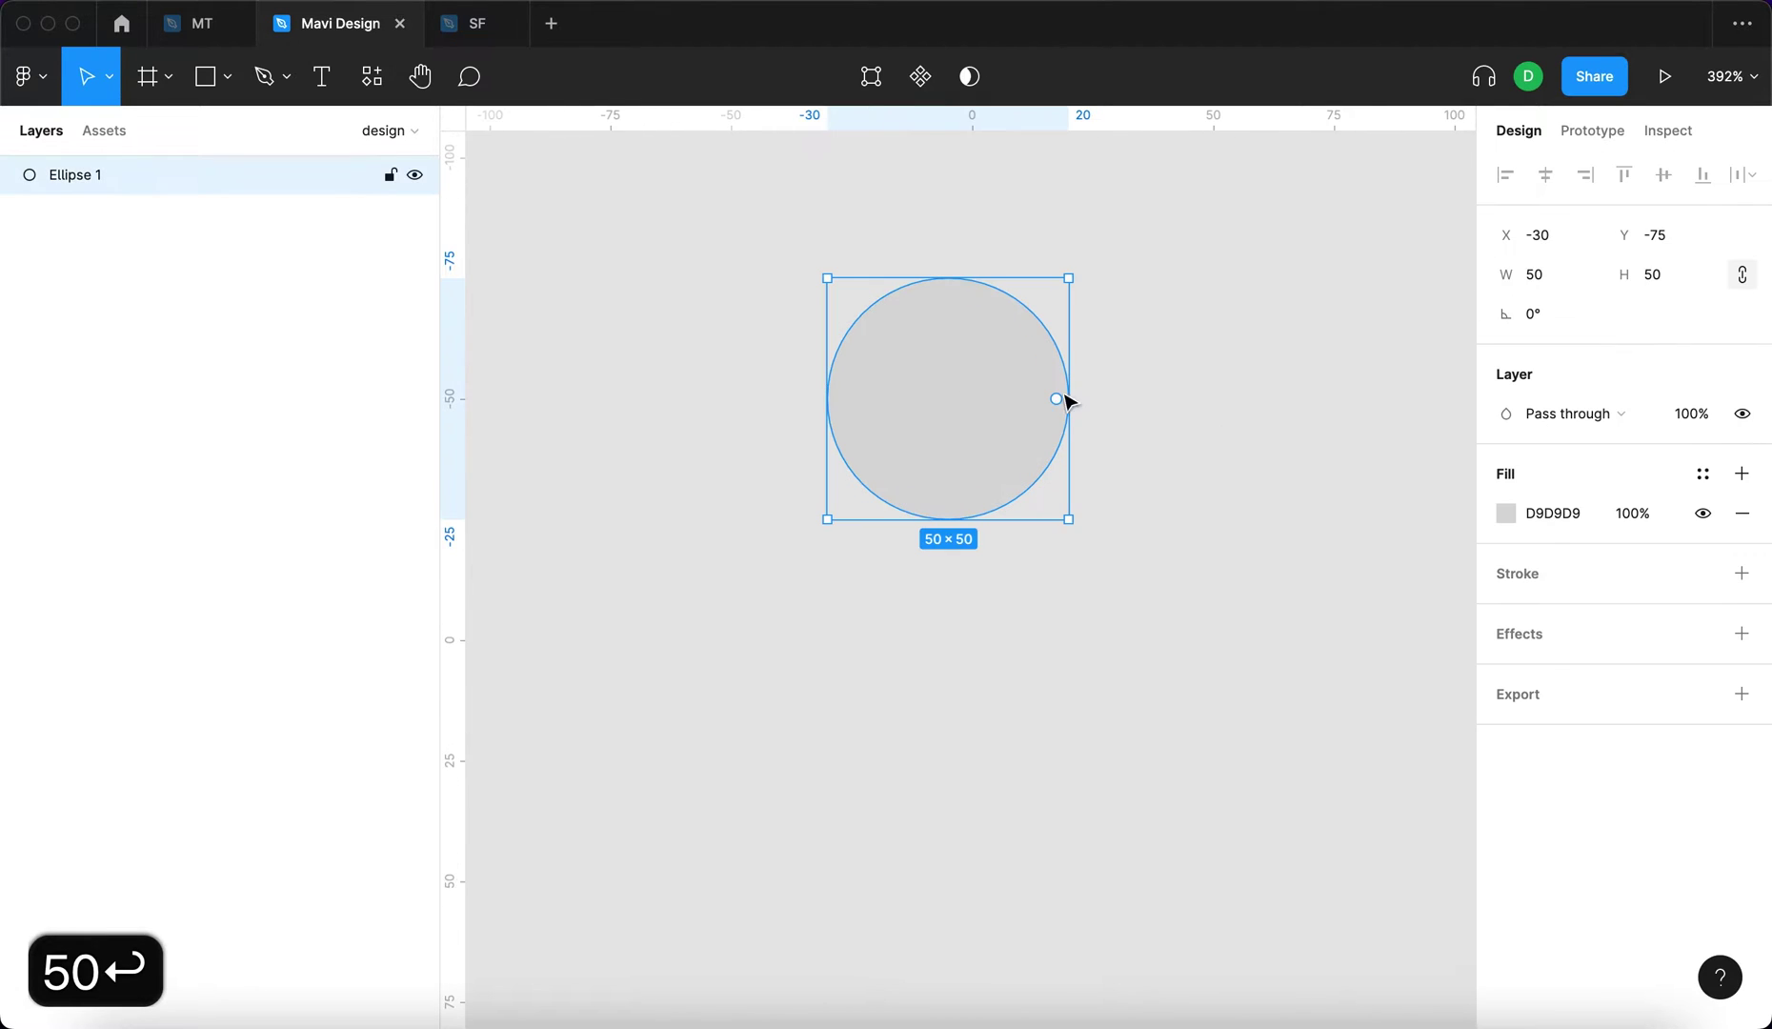
pyautogui.click(1743, 510)
pyautogui.click(1739, 535)
pyautogui.click(1677, 618)
pyautogui.write('6')
pyautogui.click(1524, 613)
pyautogui.click(1554, 659)
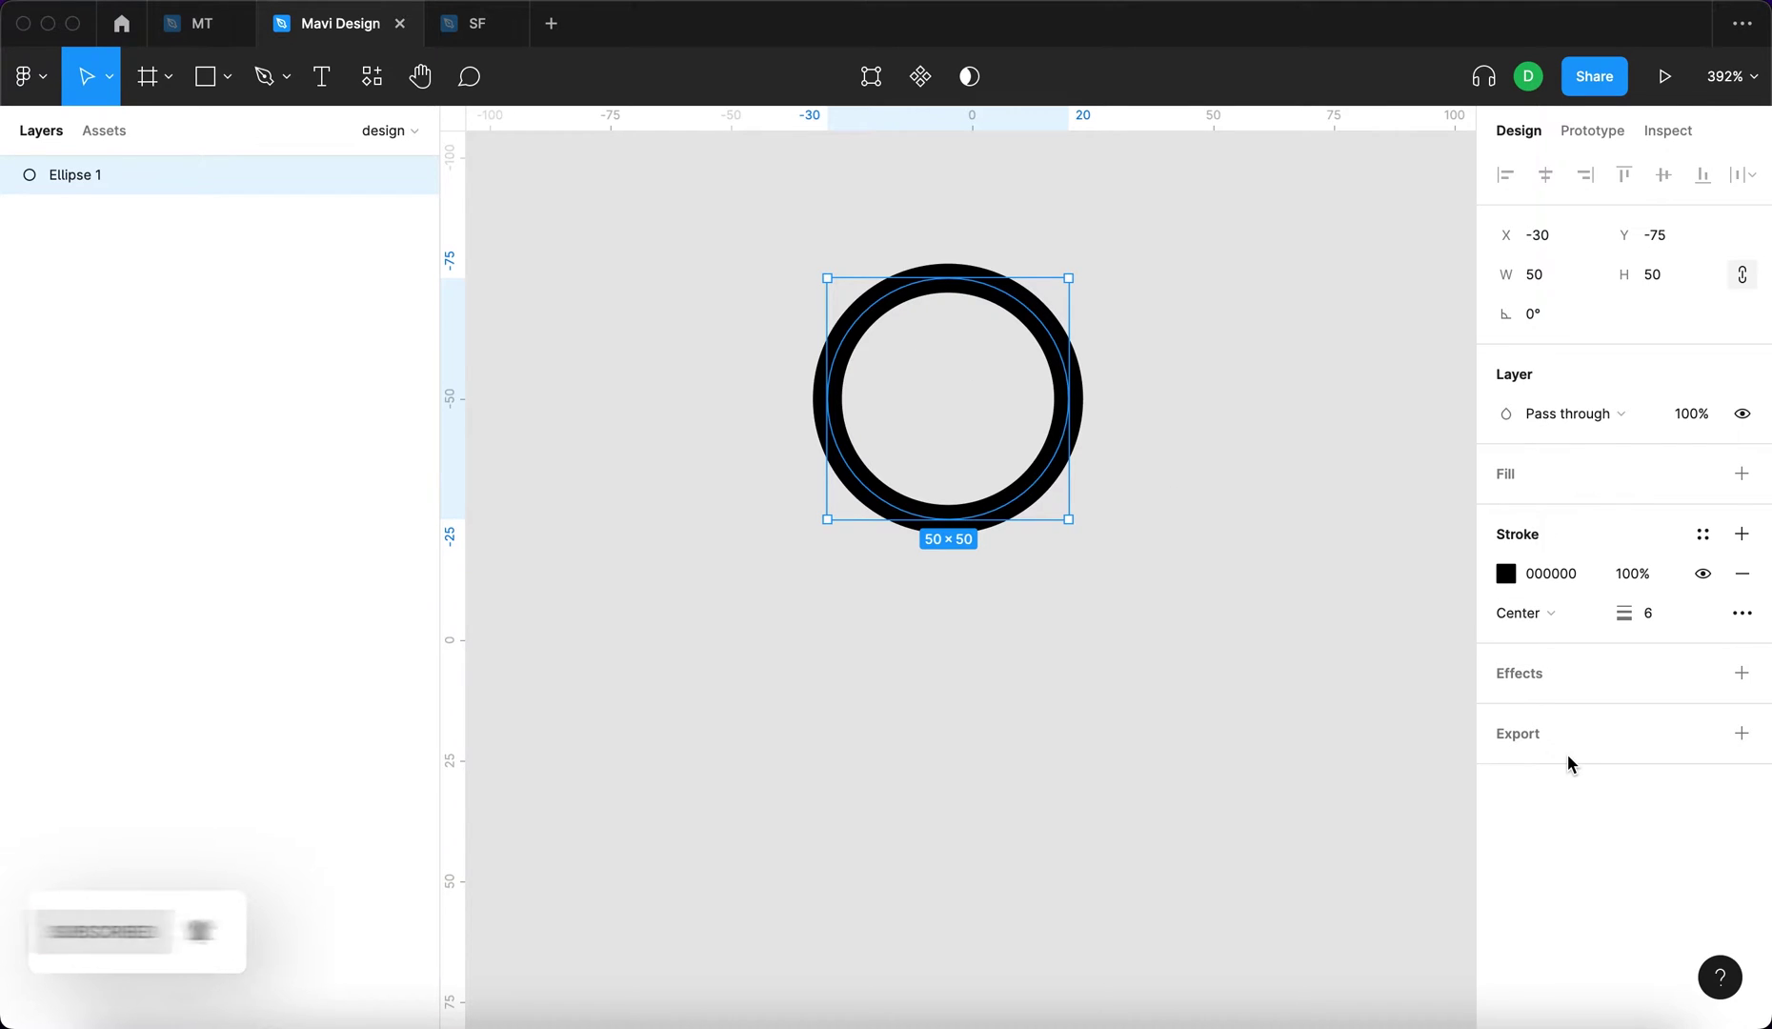
pyautogui.press('Escape')
pyautogui.click(1048, 434)
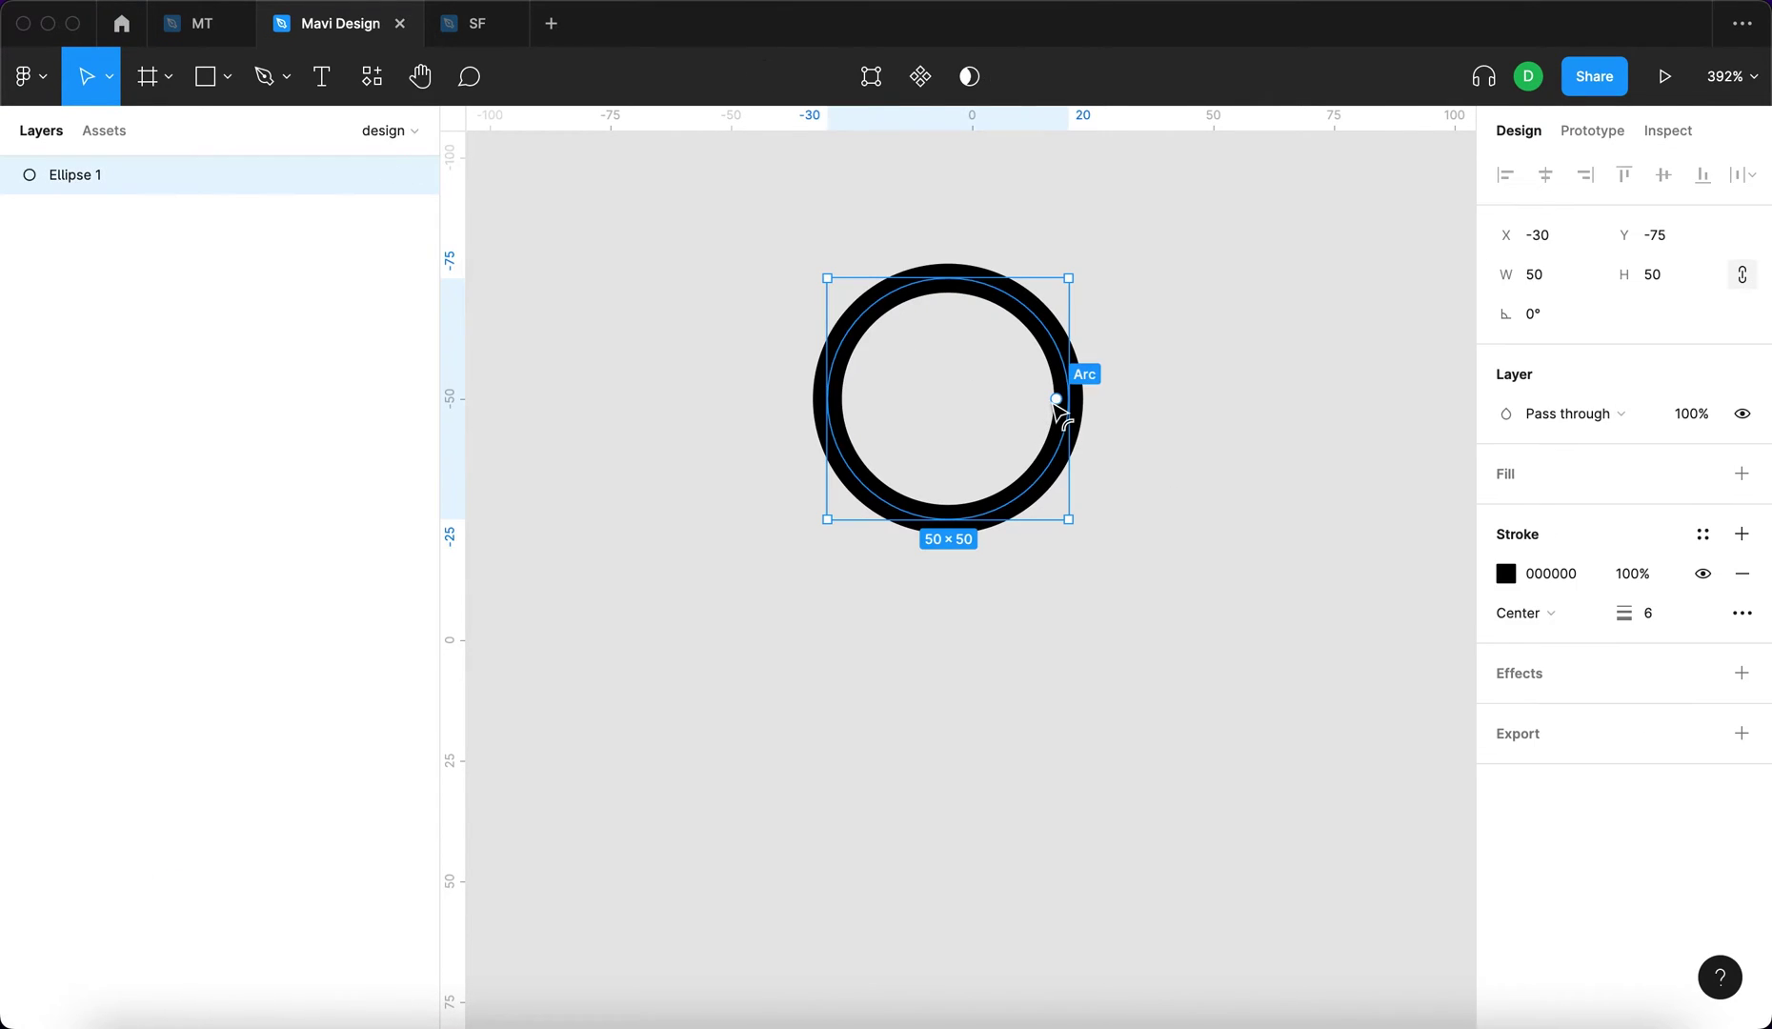
# - Drag the arc handle to a 75% sweep with the top-right quarter gone, and set ratio 100%
pyautogui.moveTo(1058, 400)
pyautogui.mouseDown()
pyautogui.moveTo(1088, 396)
pyautogui.moveTo(1033, 305)
pyautogui.moveTo(1087, 412)
pyautogui.mouseUp()
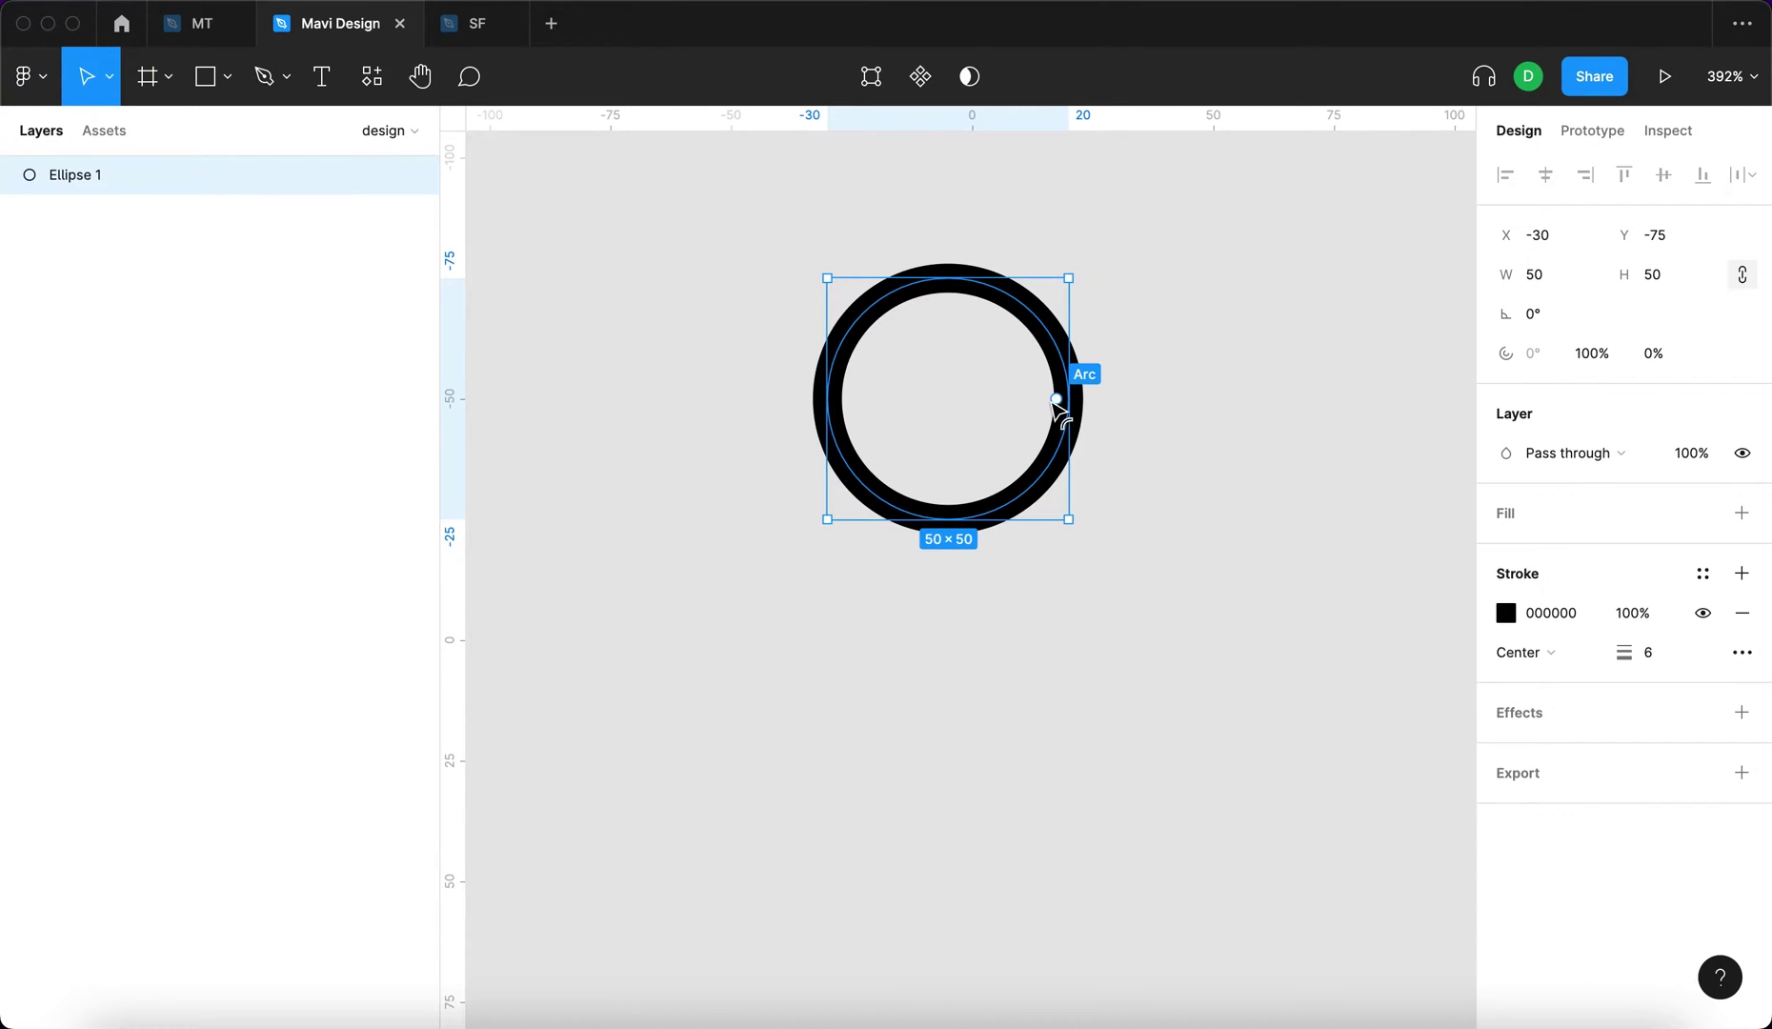
pyautogui.scroll(2, 1054, 404)
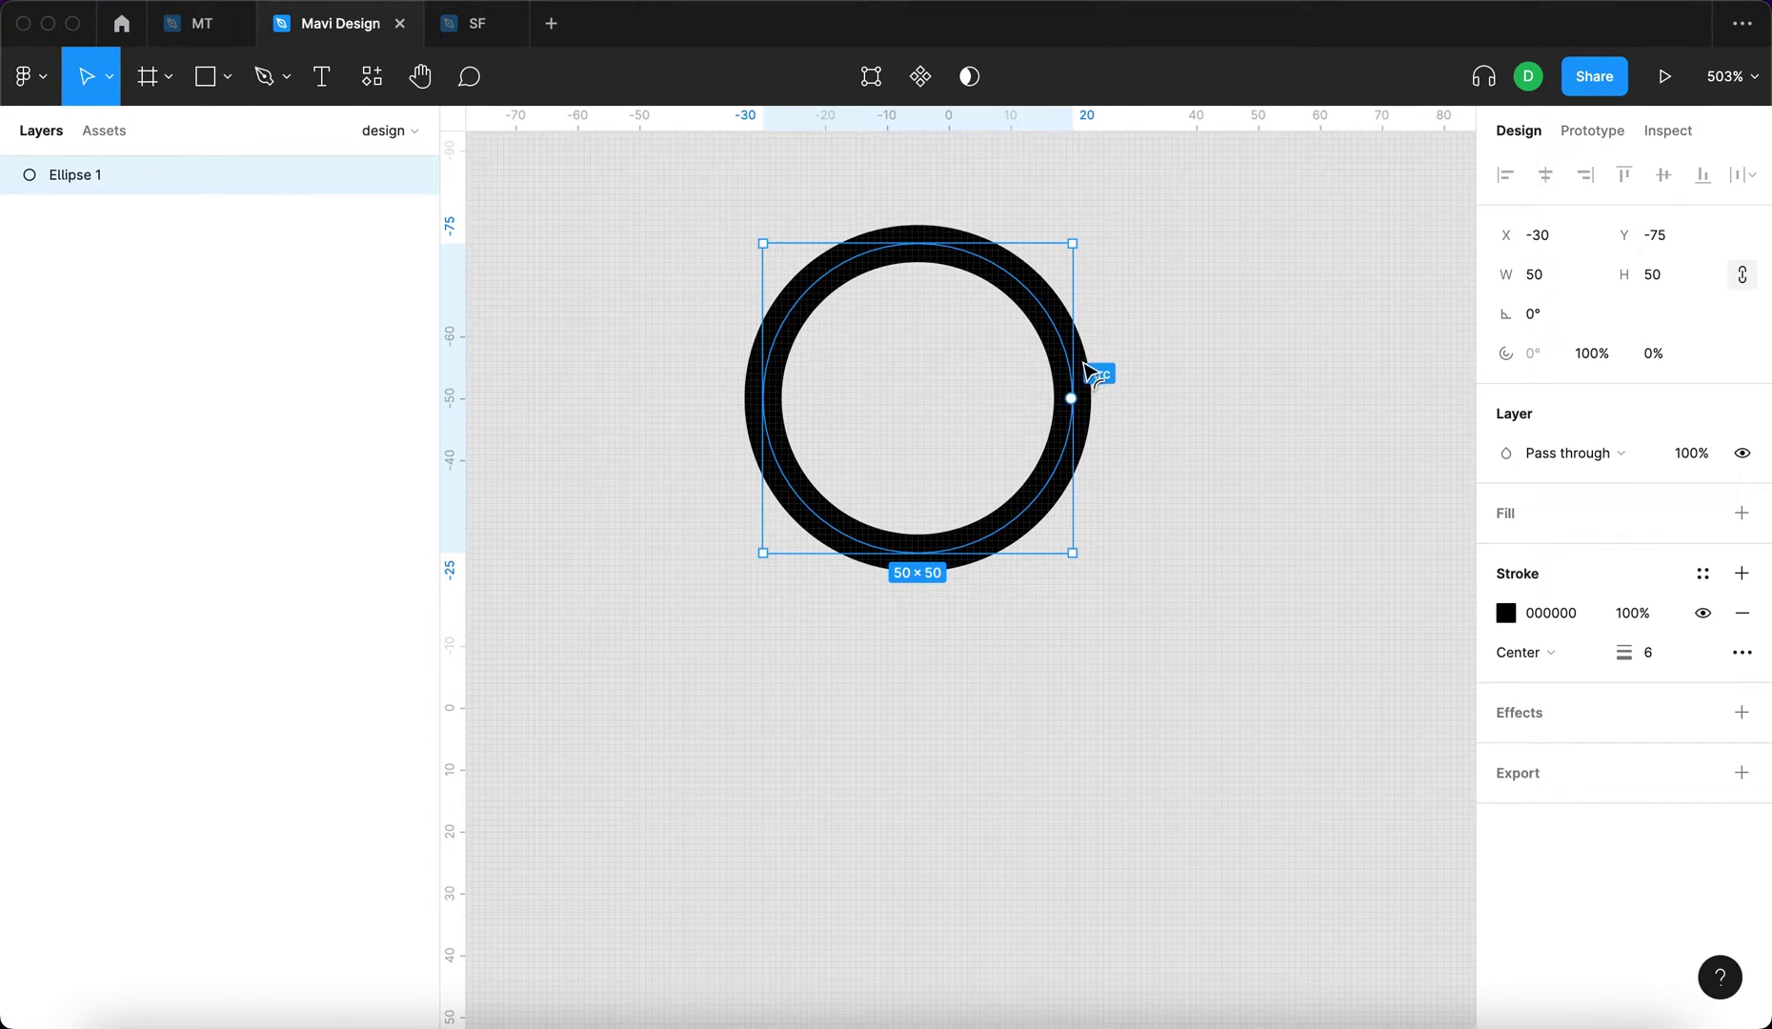
pyautogui.moveTo(1061, 398); pyautogui.dragTo(919, 267)
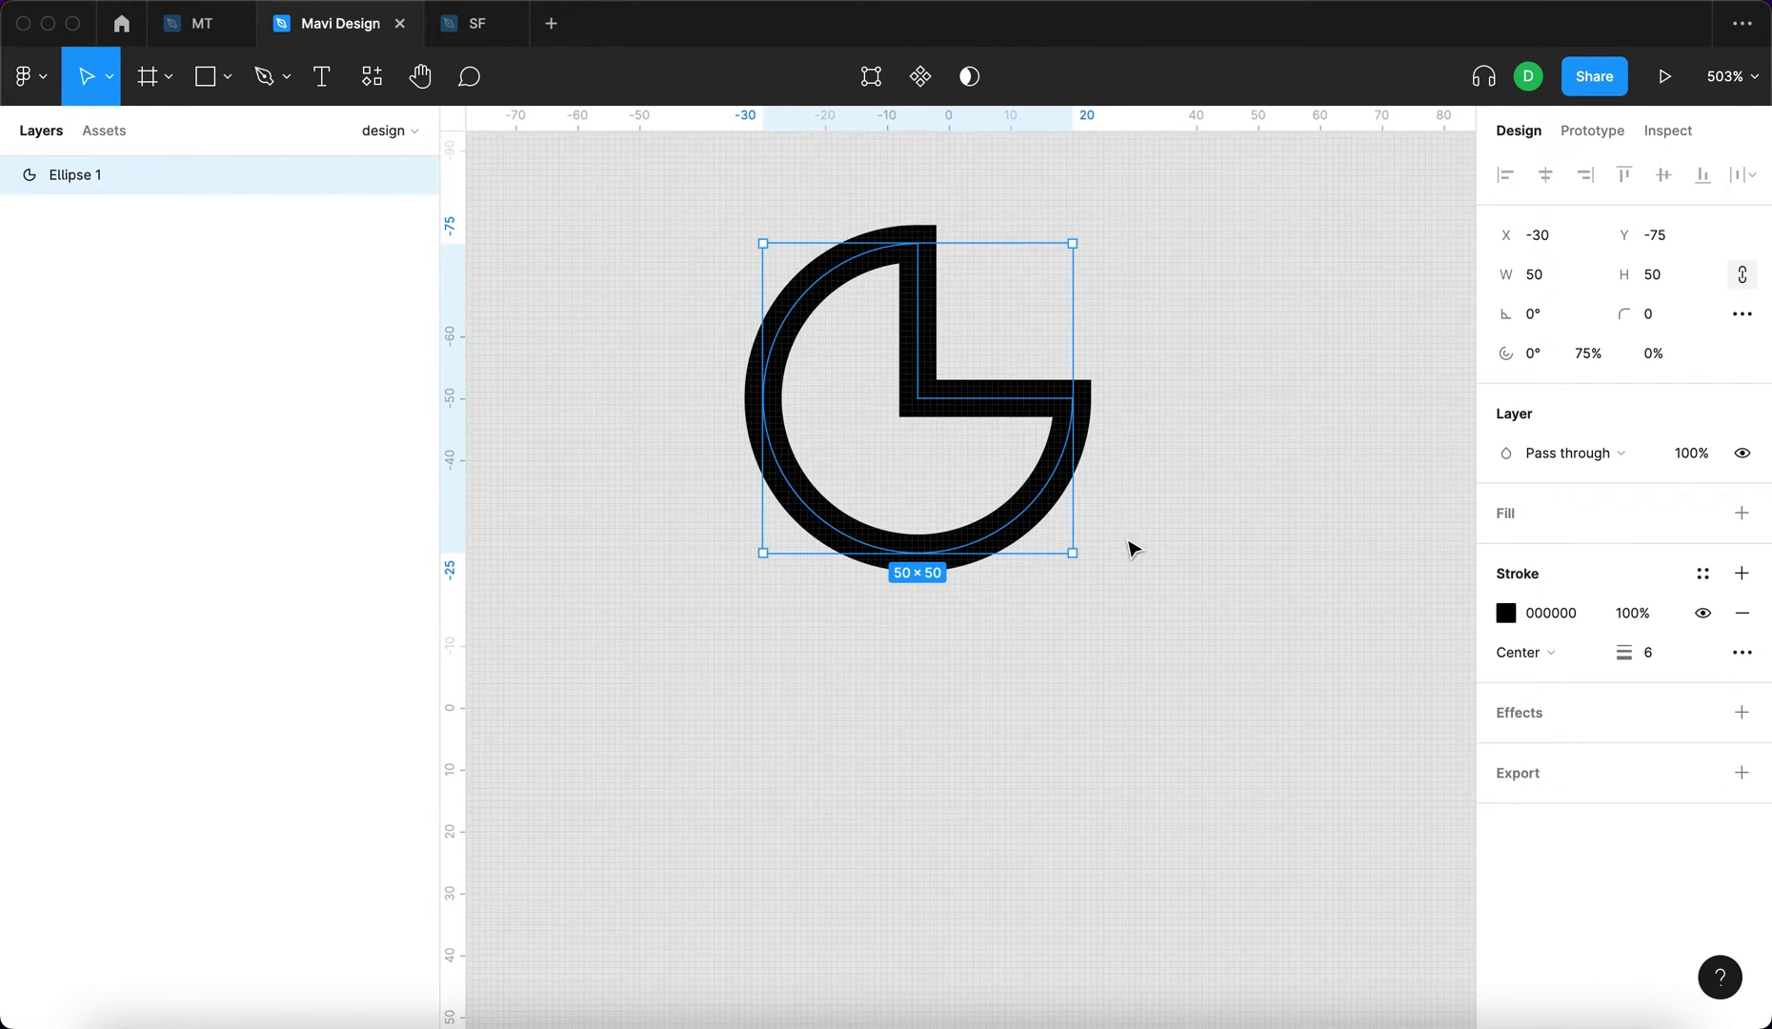
pyautogui.click(1674, 362)
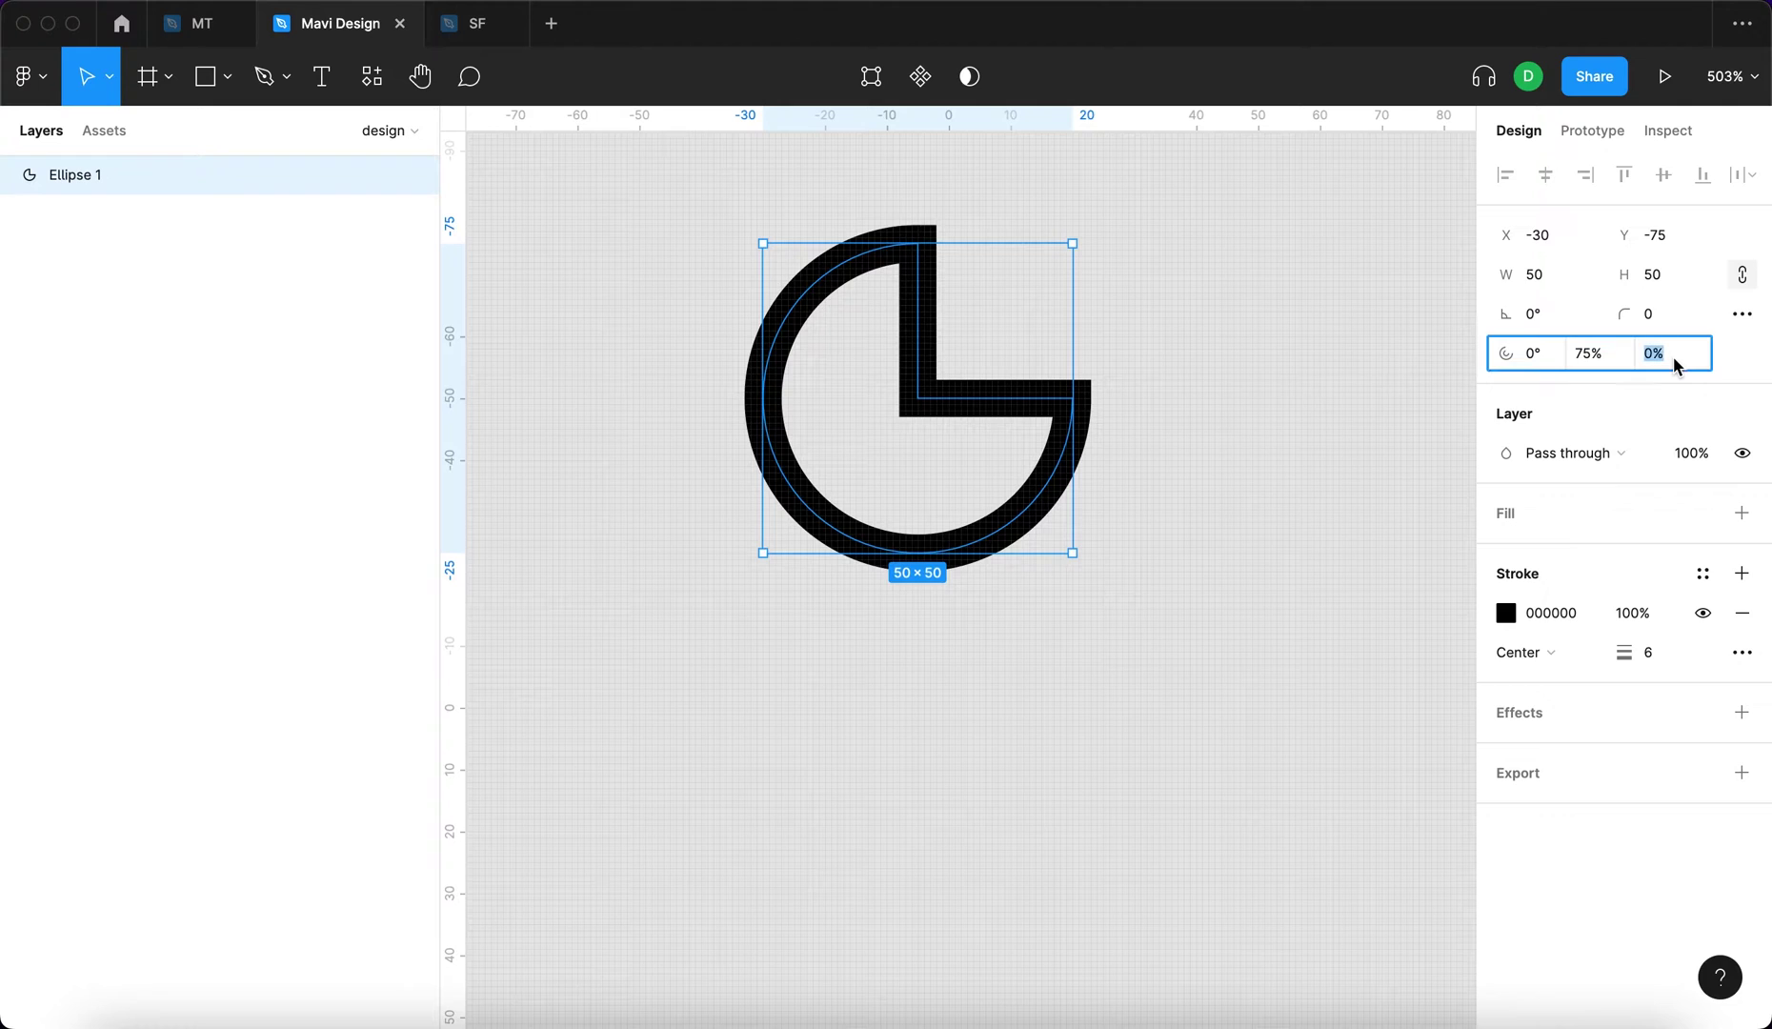
pyautogui.write('100')
pyautogui.press('Return')
pyautogui.click(1287, 656)
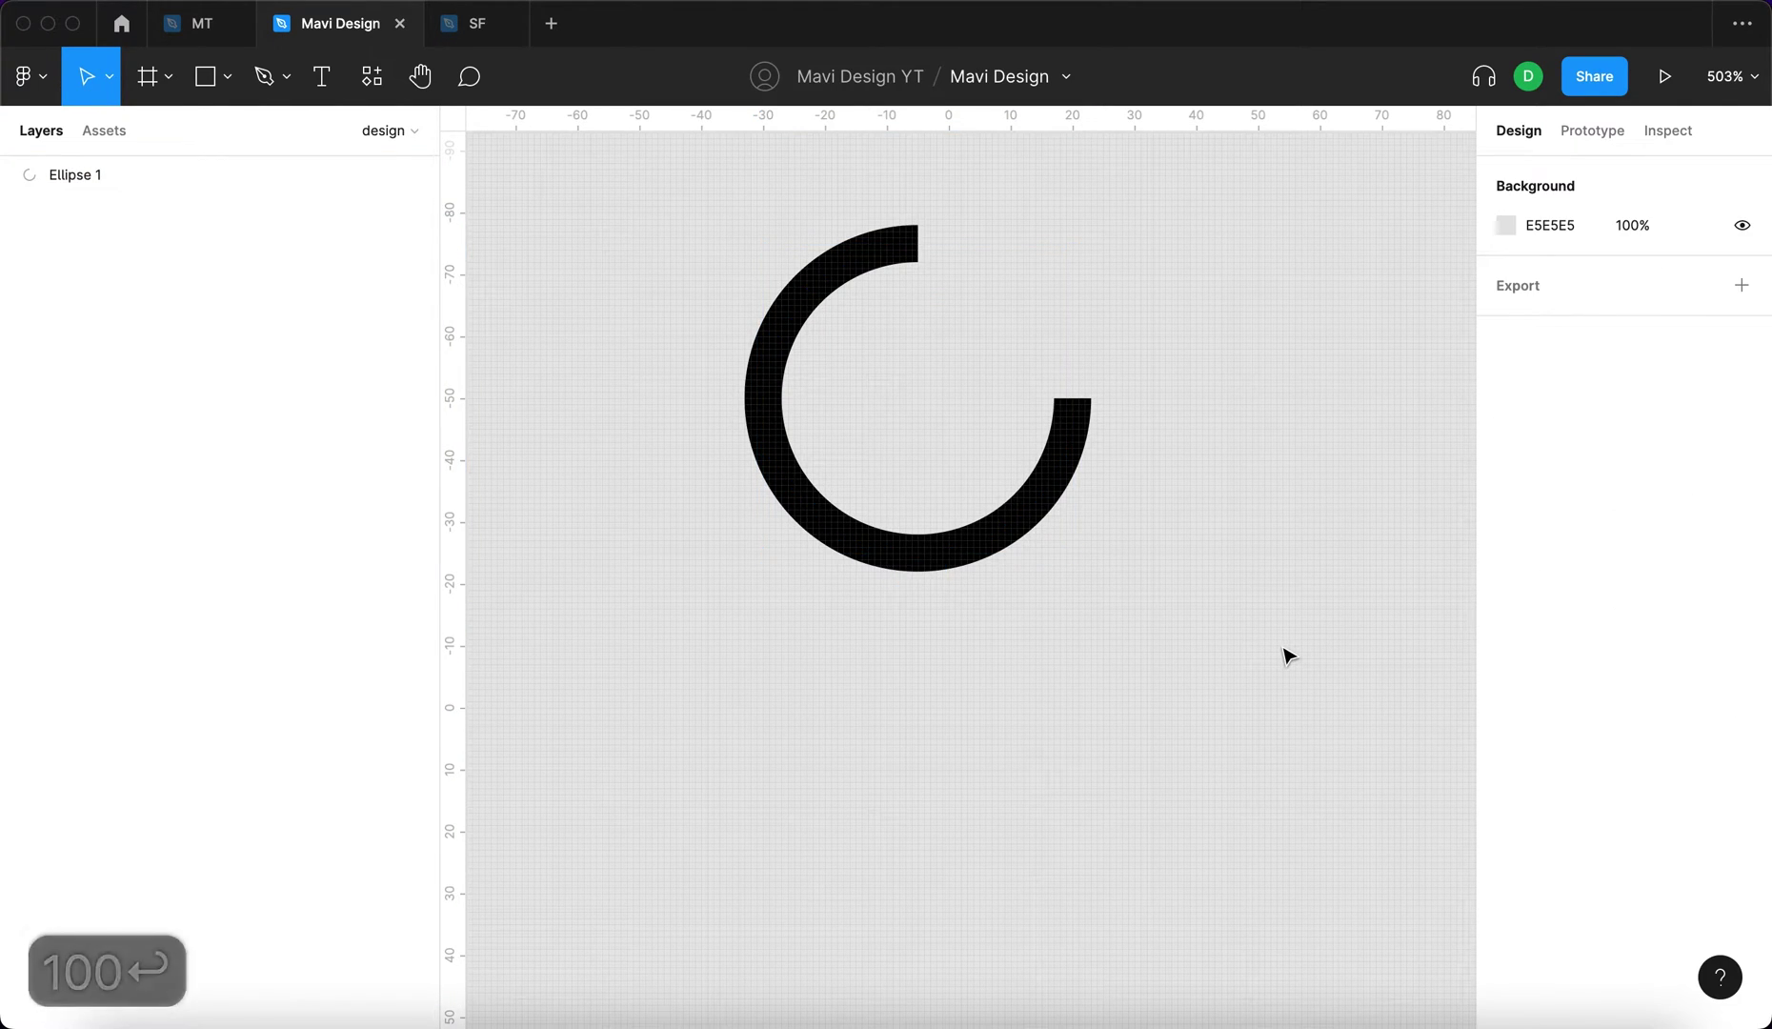
pyautogui.press('super+a')
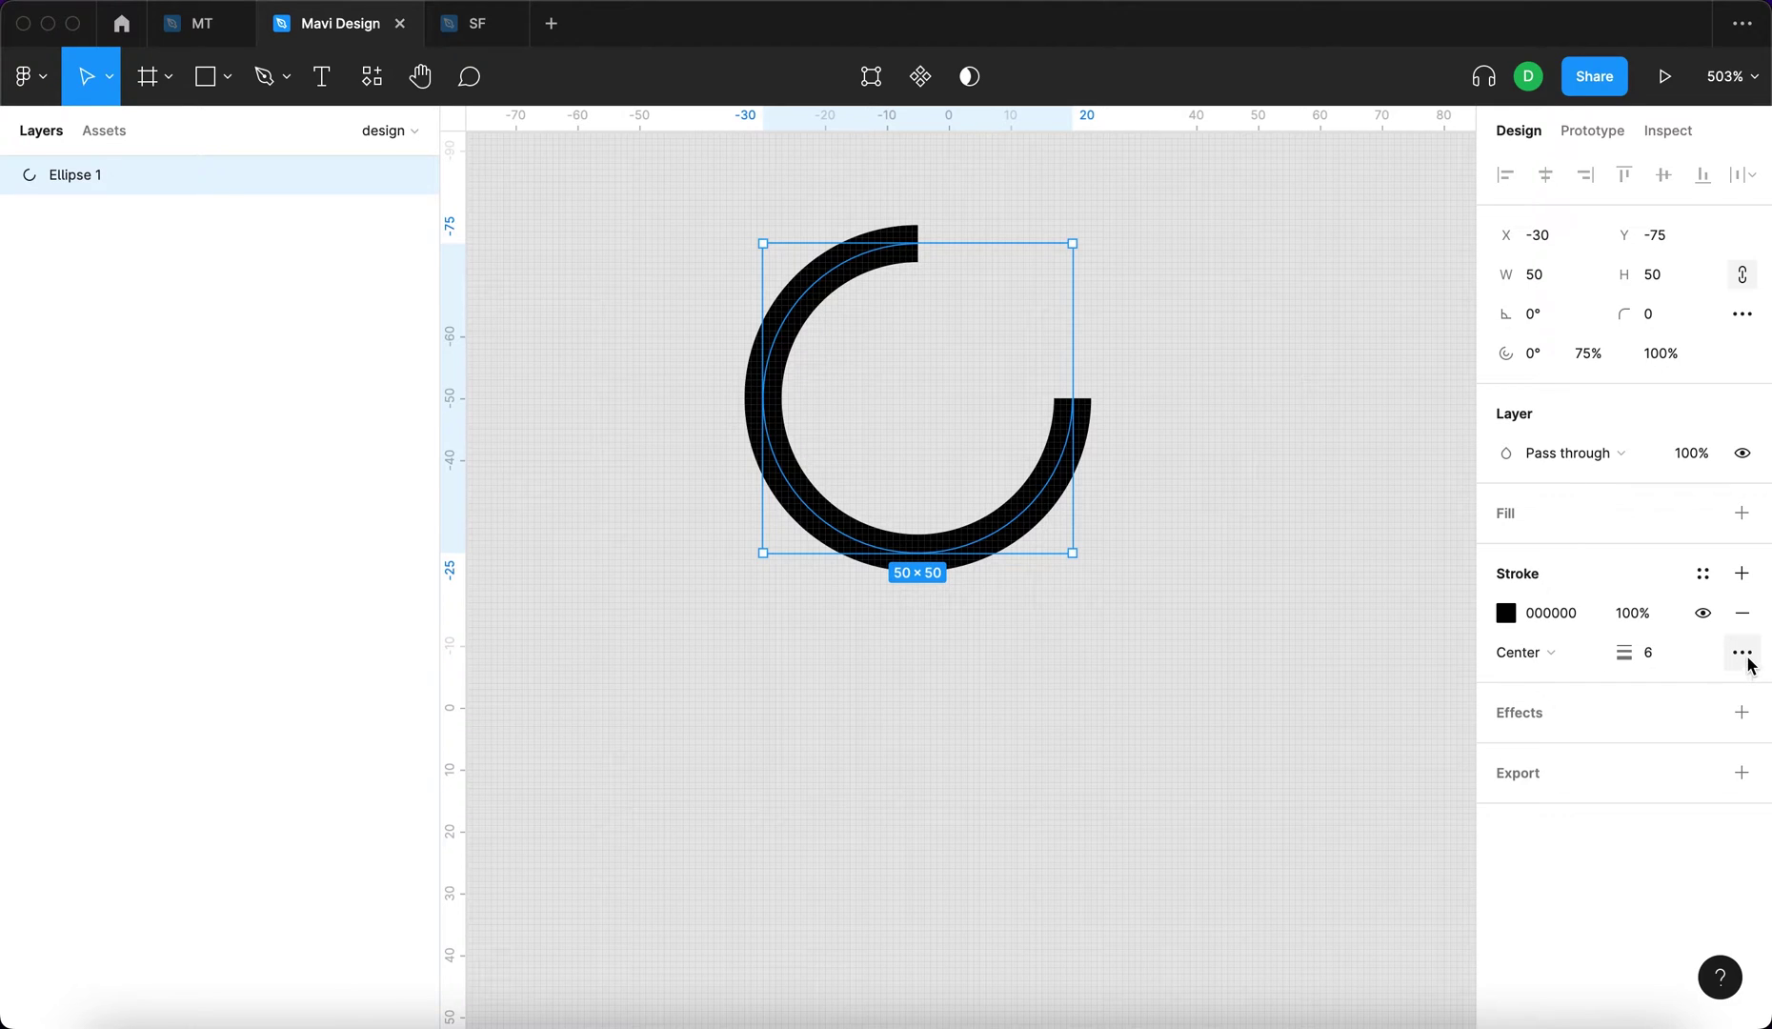
# - Set the arc's stroke End points to Round in the advanced stroke settings
pyautogui.click(1749, 664)
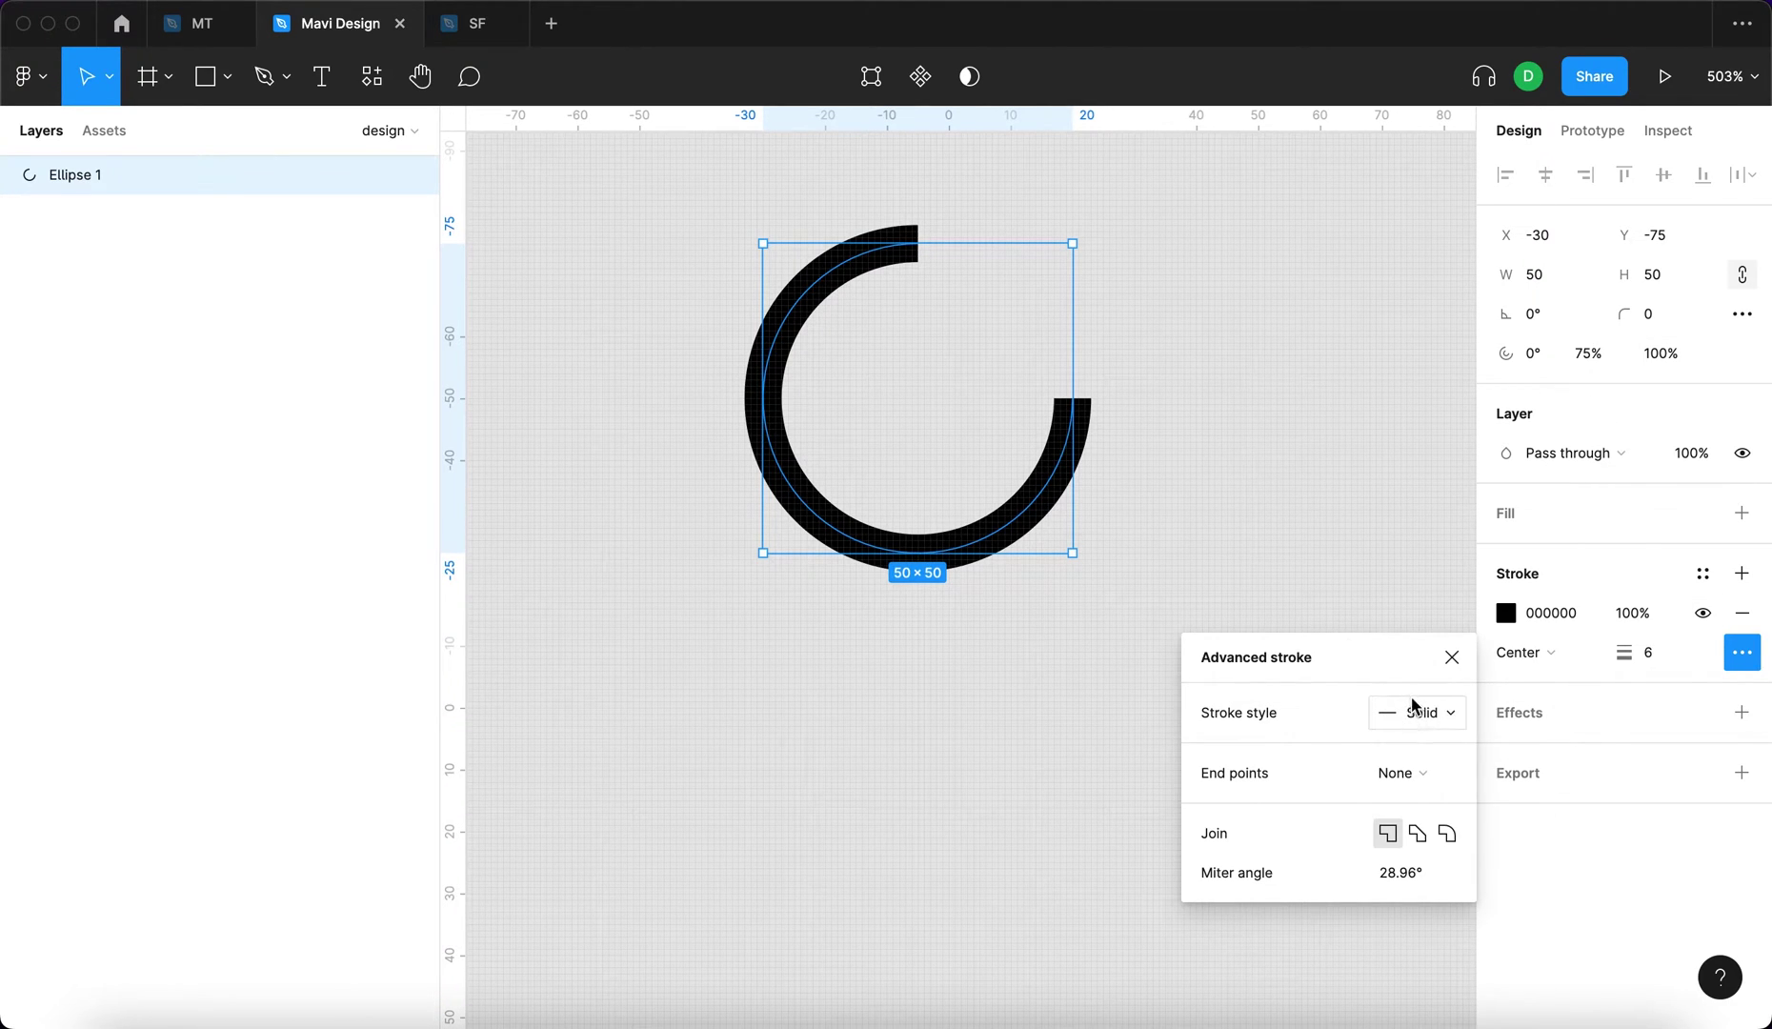
pyautogui.click(1437, 776)
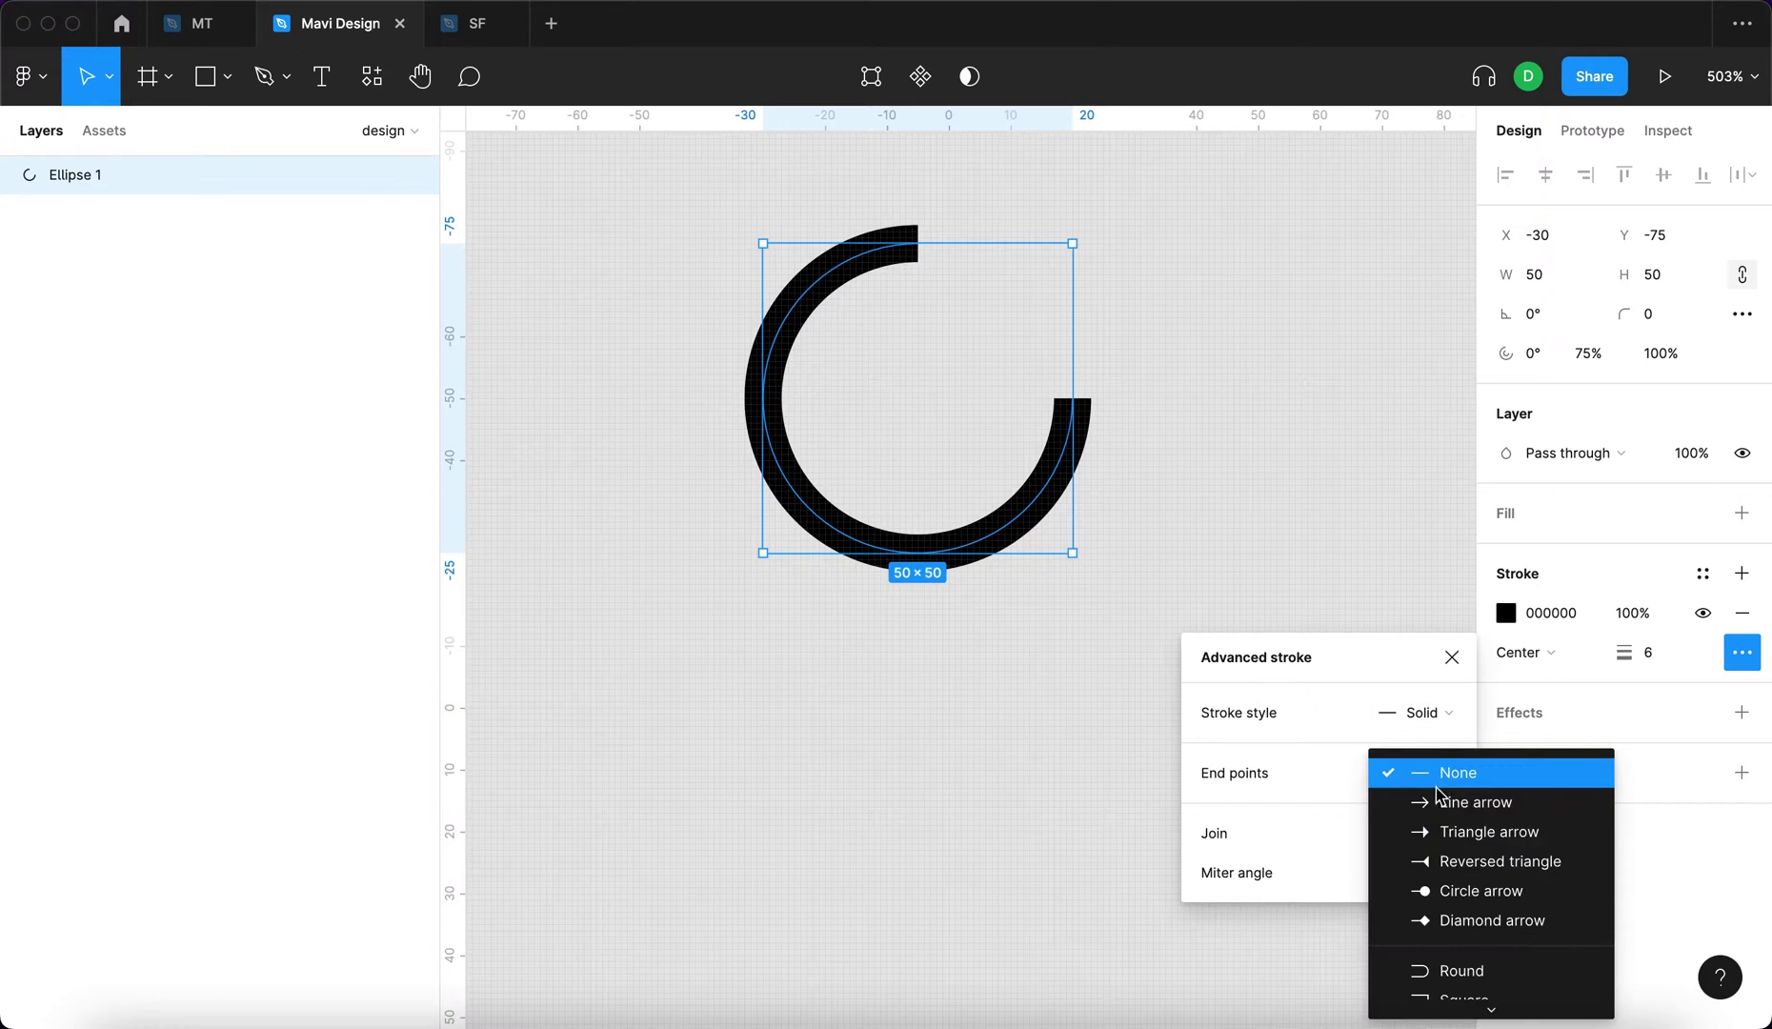
pyautogui.click(1446, 964)
pyautogui.click(926, 381)
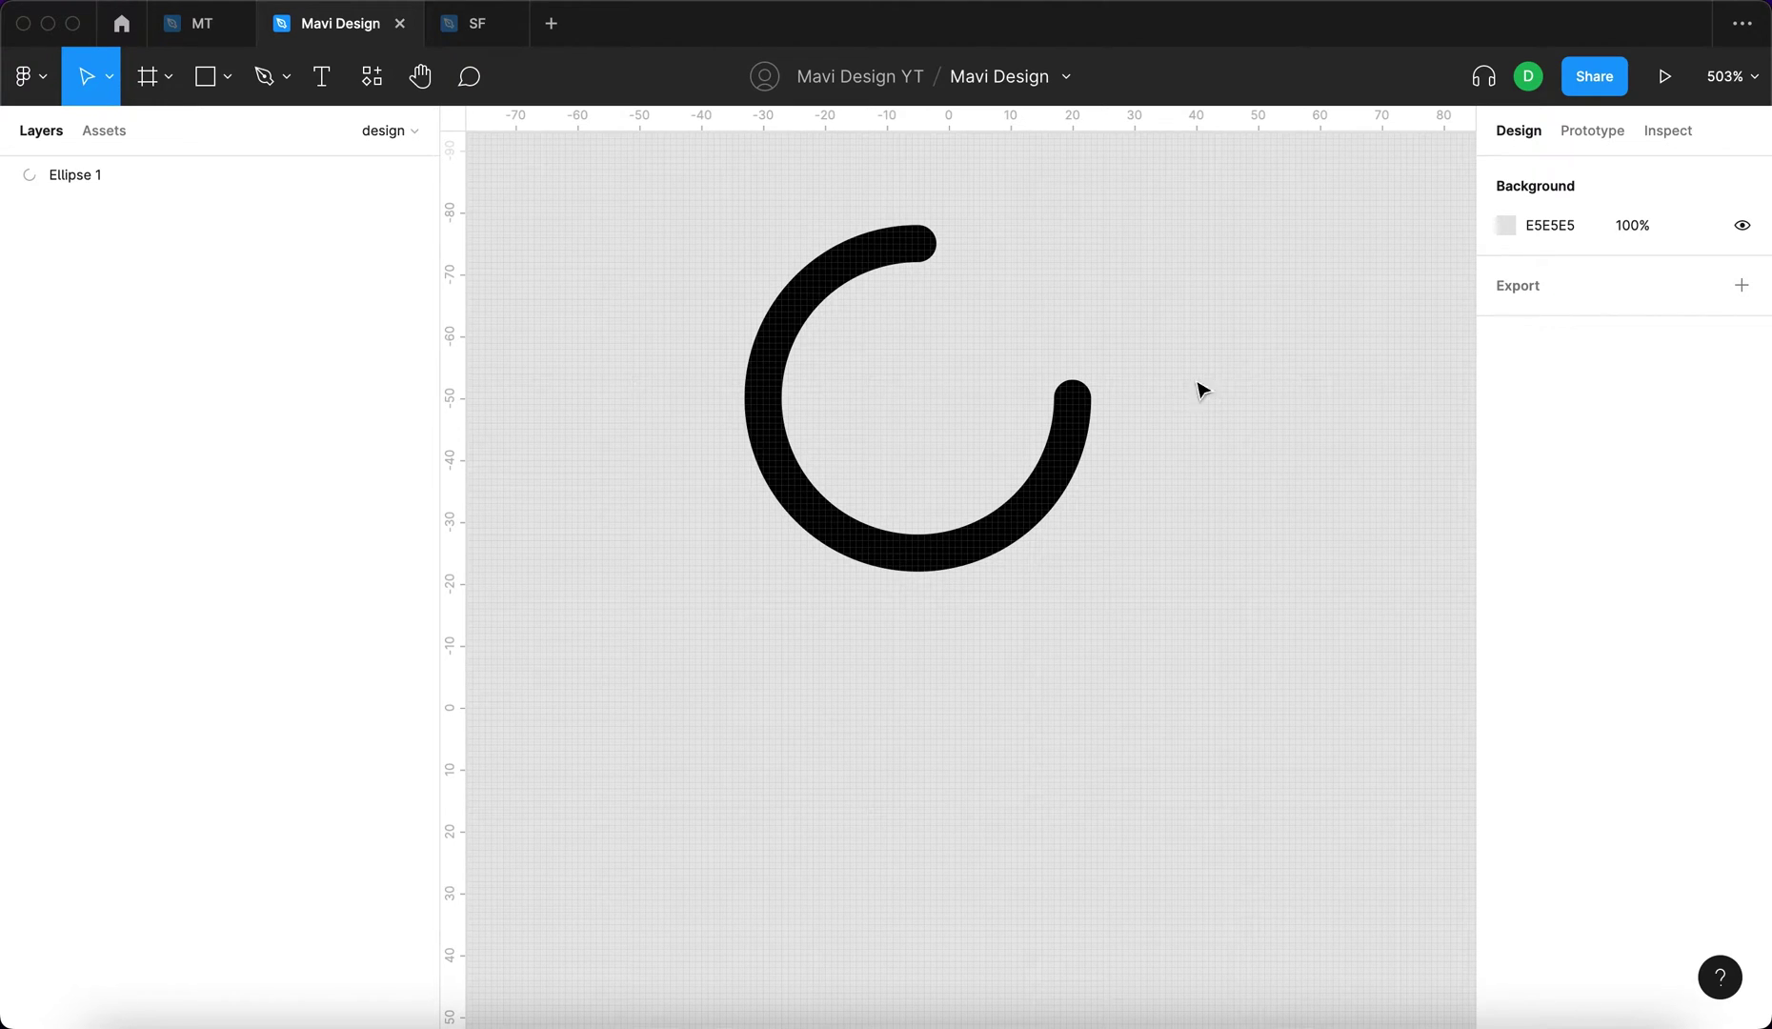
# - Switch the arc's stroke paint from Solid to Angular, then select the transparent end stop
pyautogui.click(1010, 538)
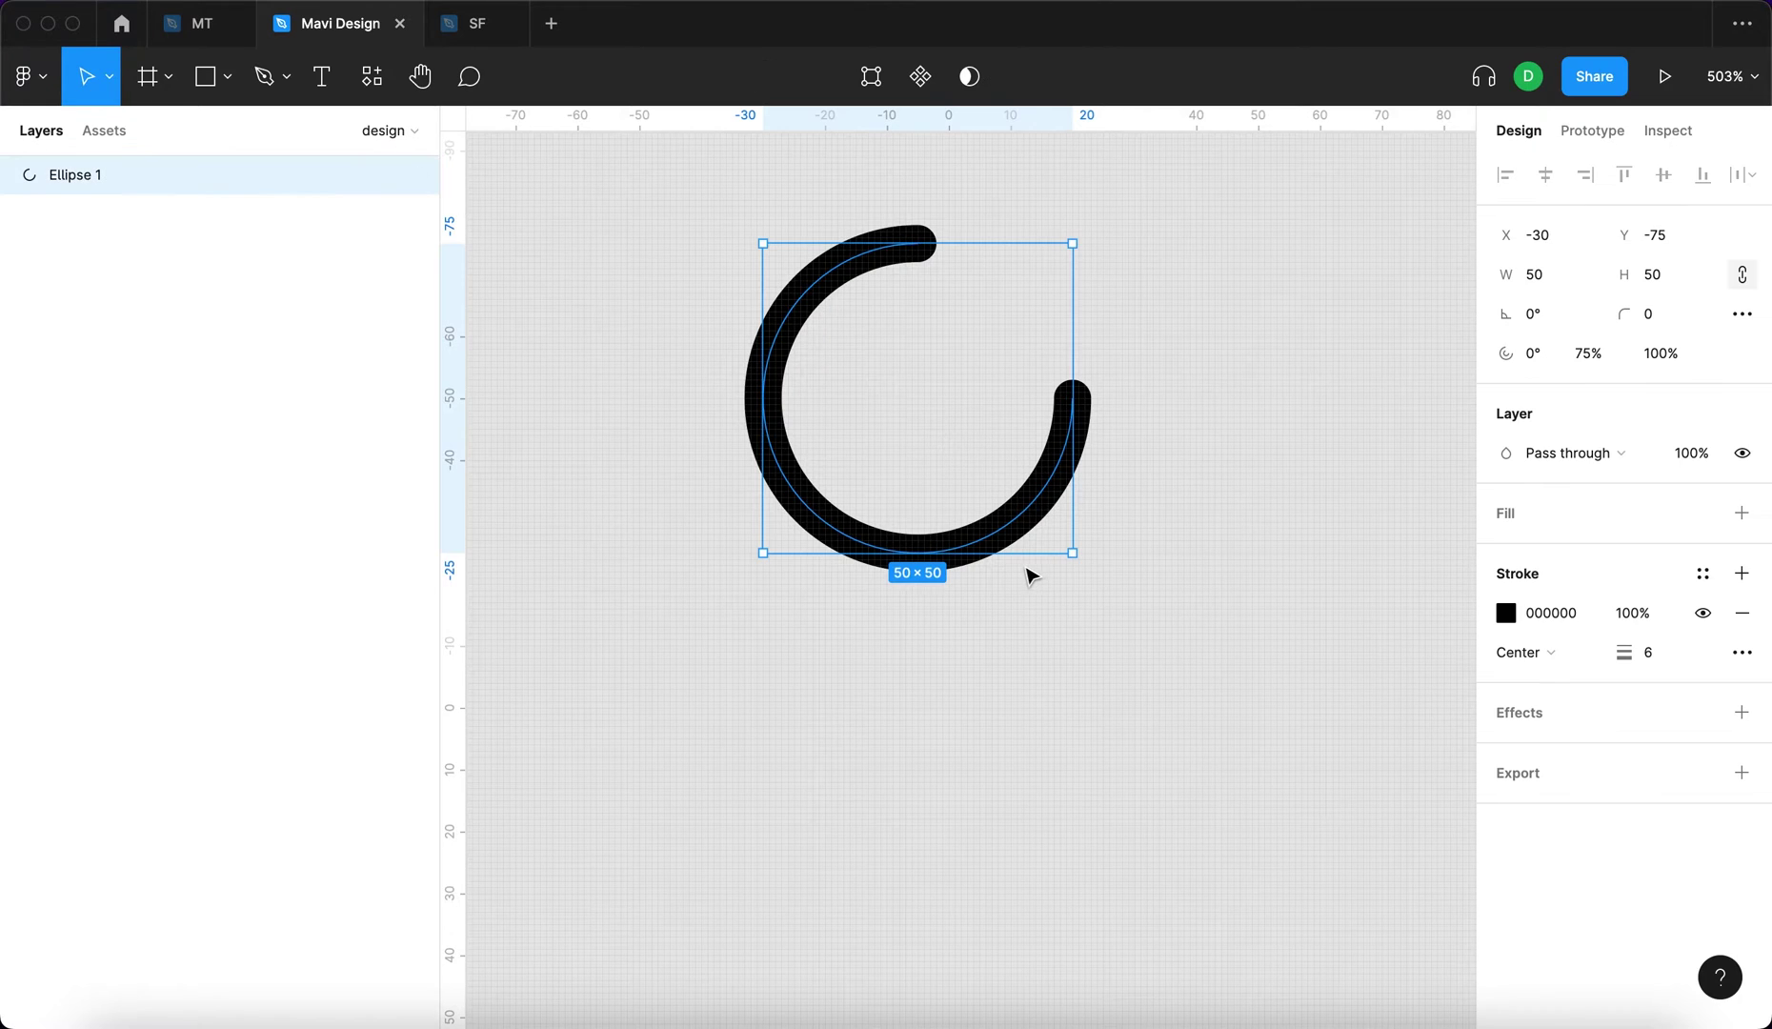
pyautogui.click(1513, 619)
pyautogui.click(1272, 388)
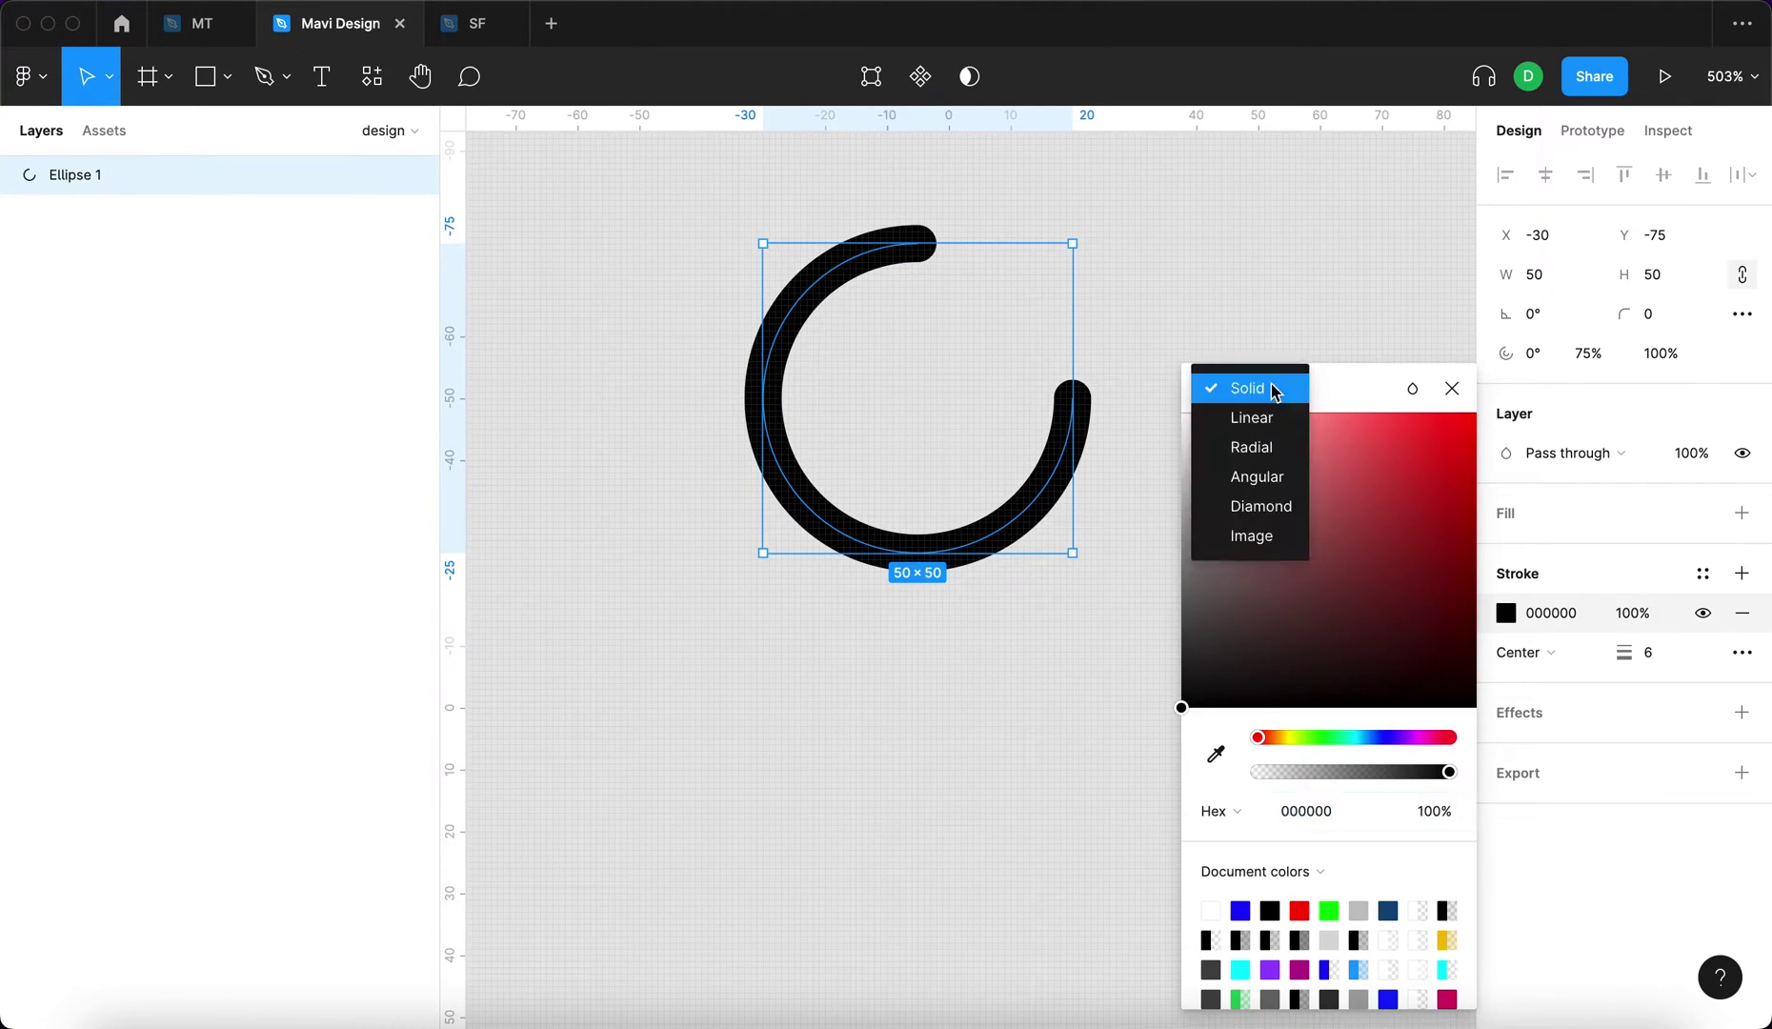
pyautogui.click(1293, 488)
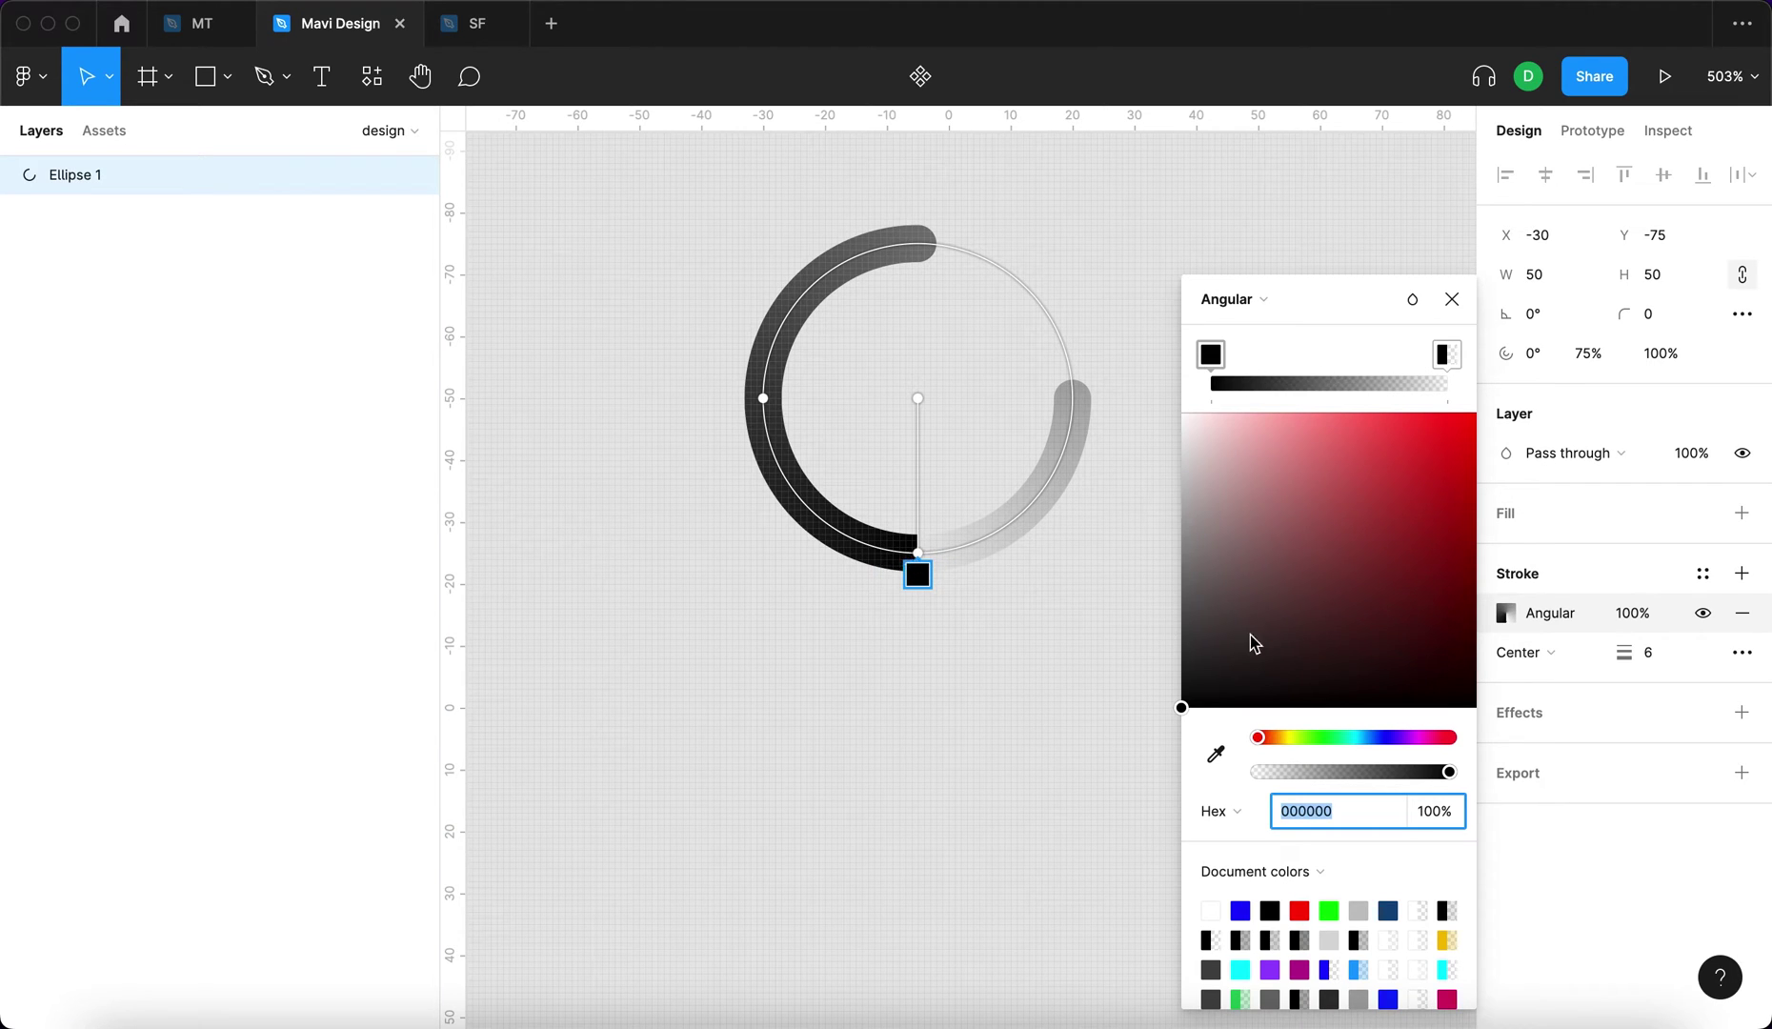
pyautogui.click(1446, 354)
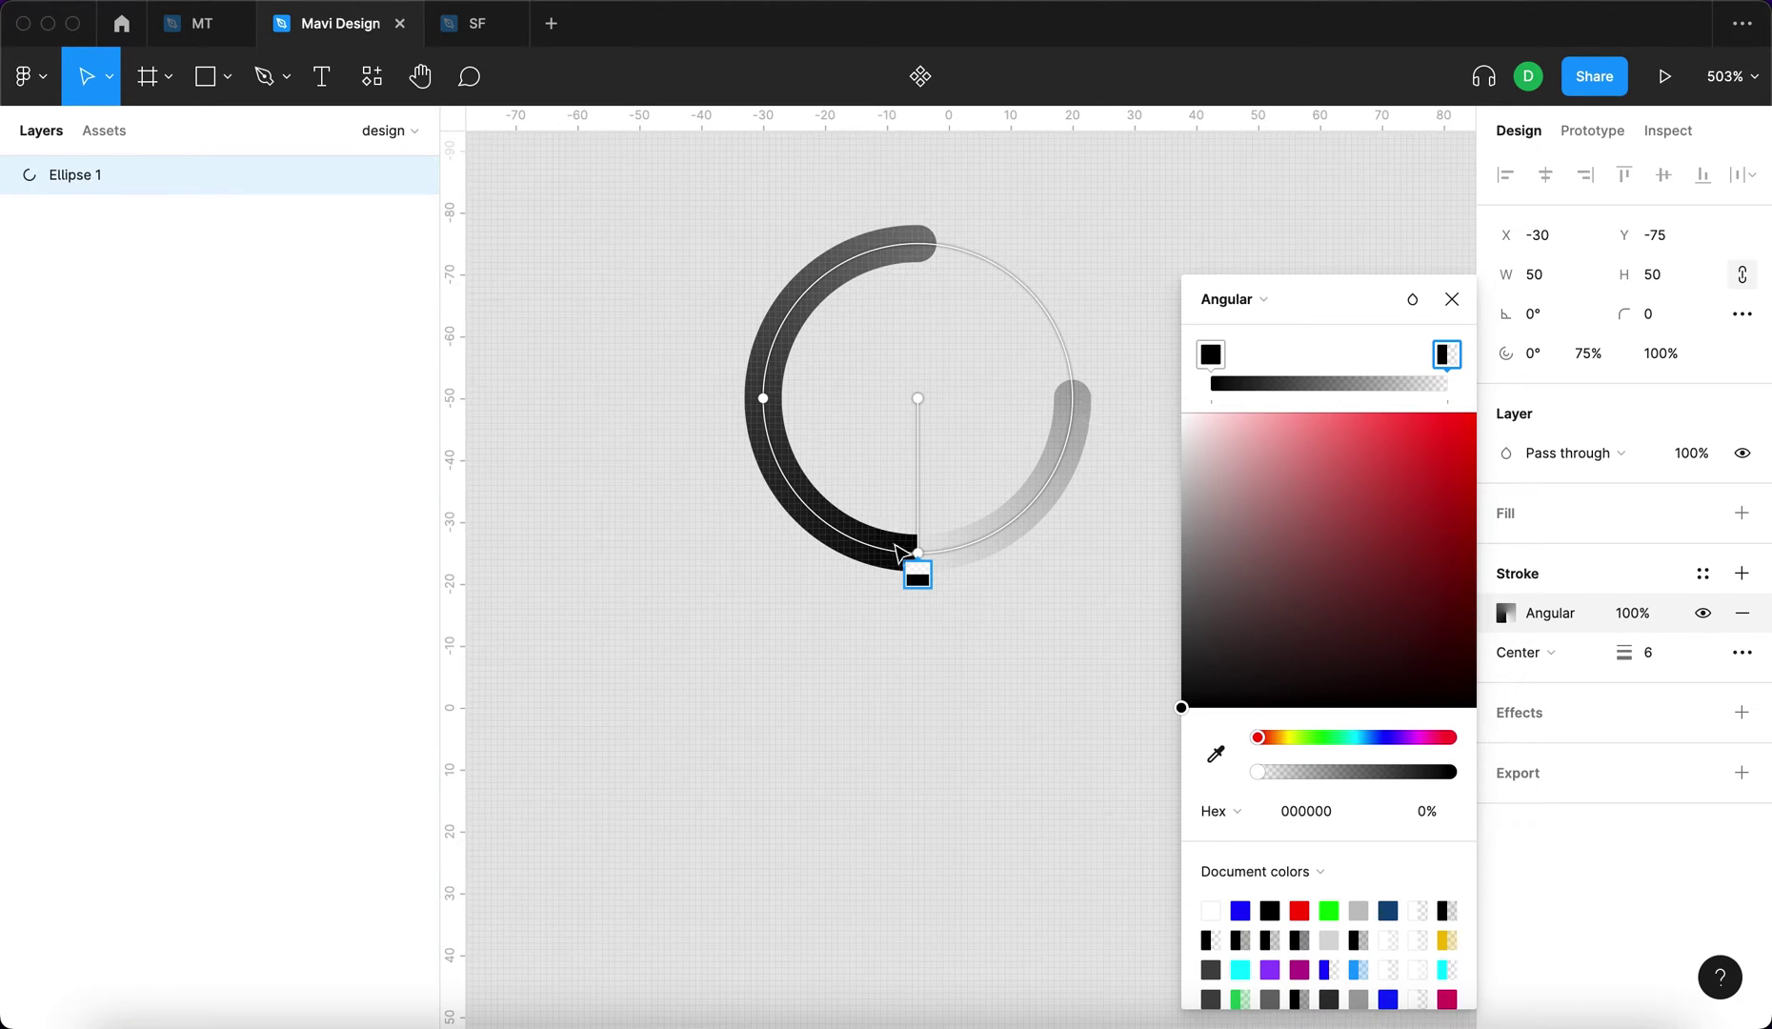
# - Rotate the gradient to start at the arc's top, with transparent and black stops swapped to opposite ends
pyautogui.moveTo(916, 550); pyautogui.dragTo(943, 244)
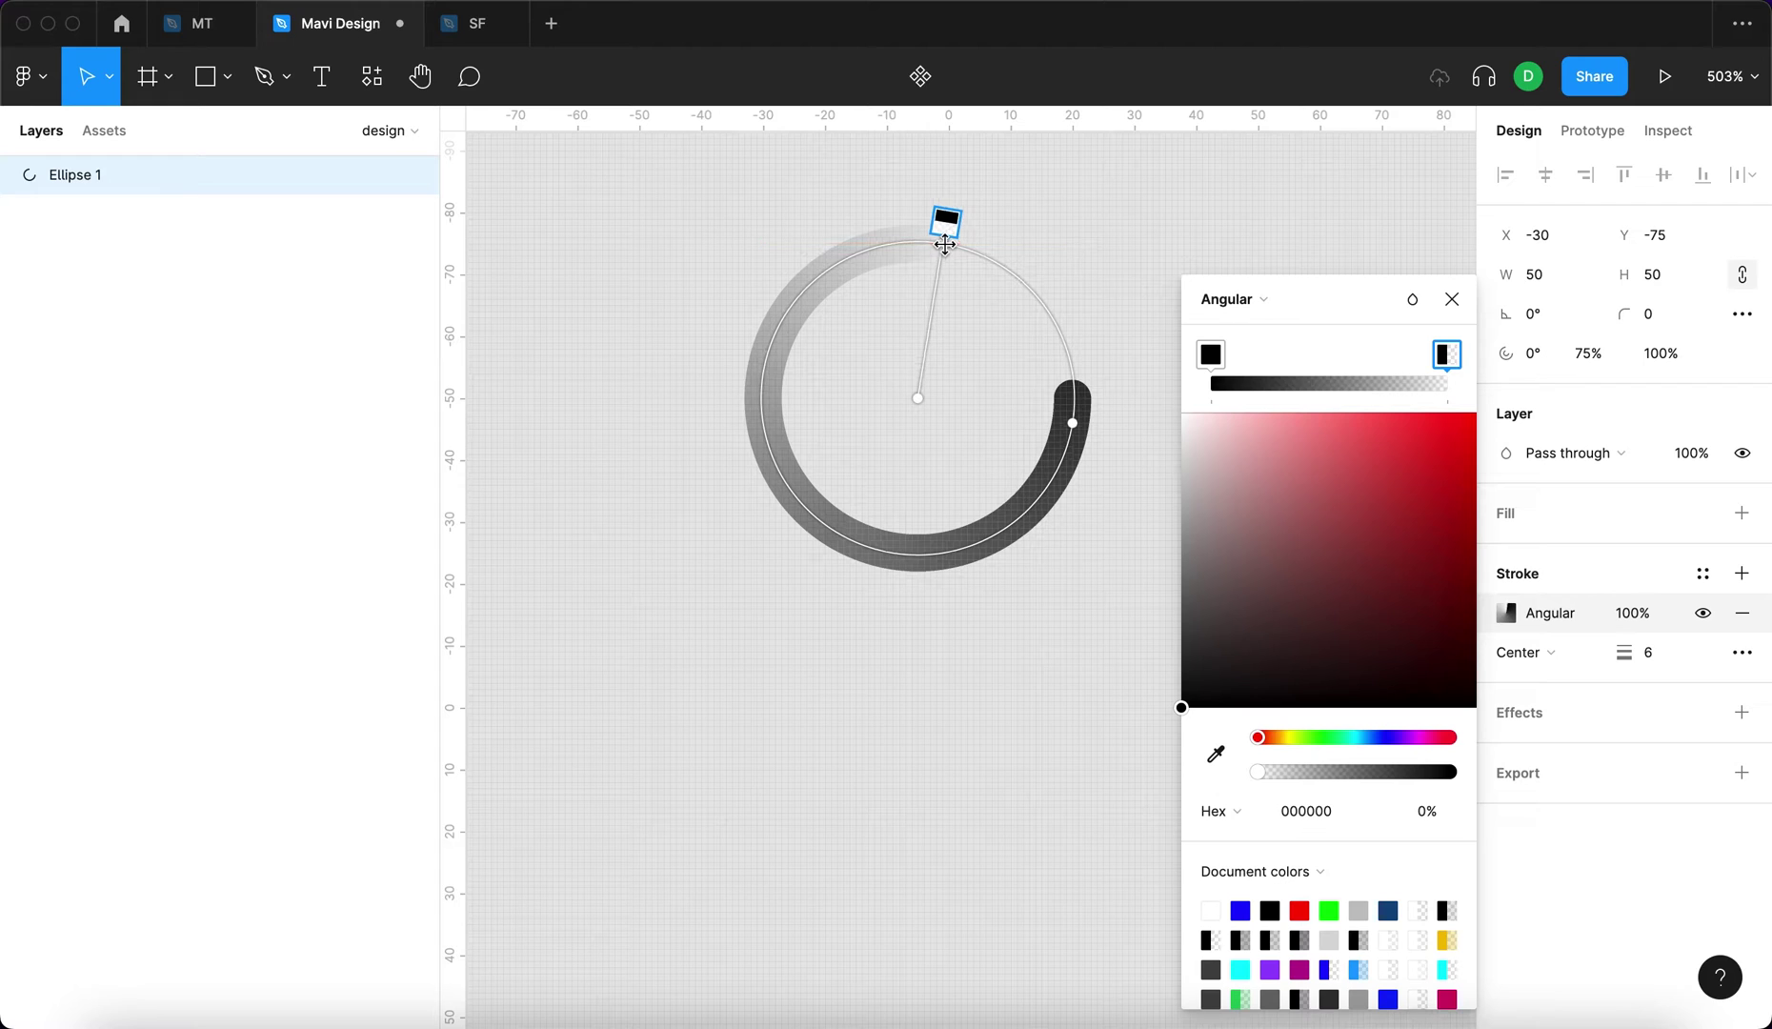
pyautogui.moveTo(1214, 362); pyautogui.dragTo(1304, 372)
pyautogui.moveTo(1448, 355); pyautogui.dragTo(1188, 367)
pyautogui.moveTo(1303, 355); pyautogui.dragTo(1479, 366)
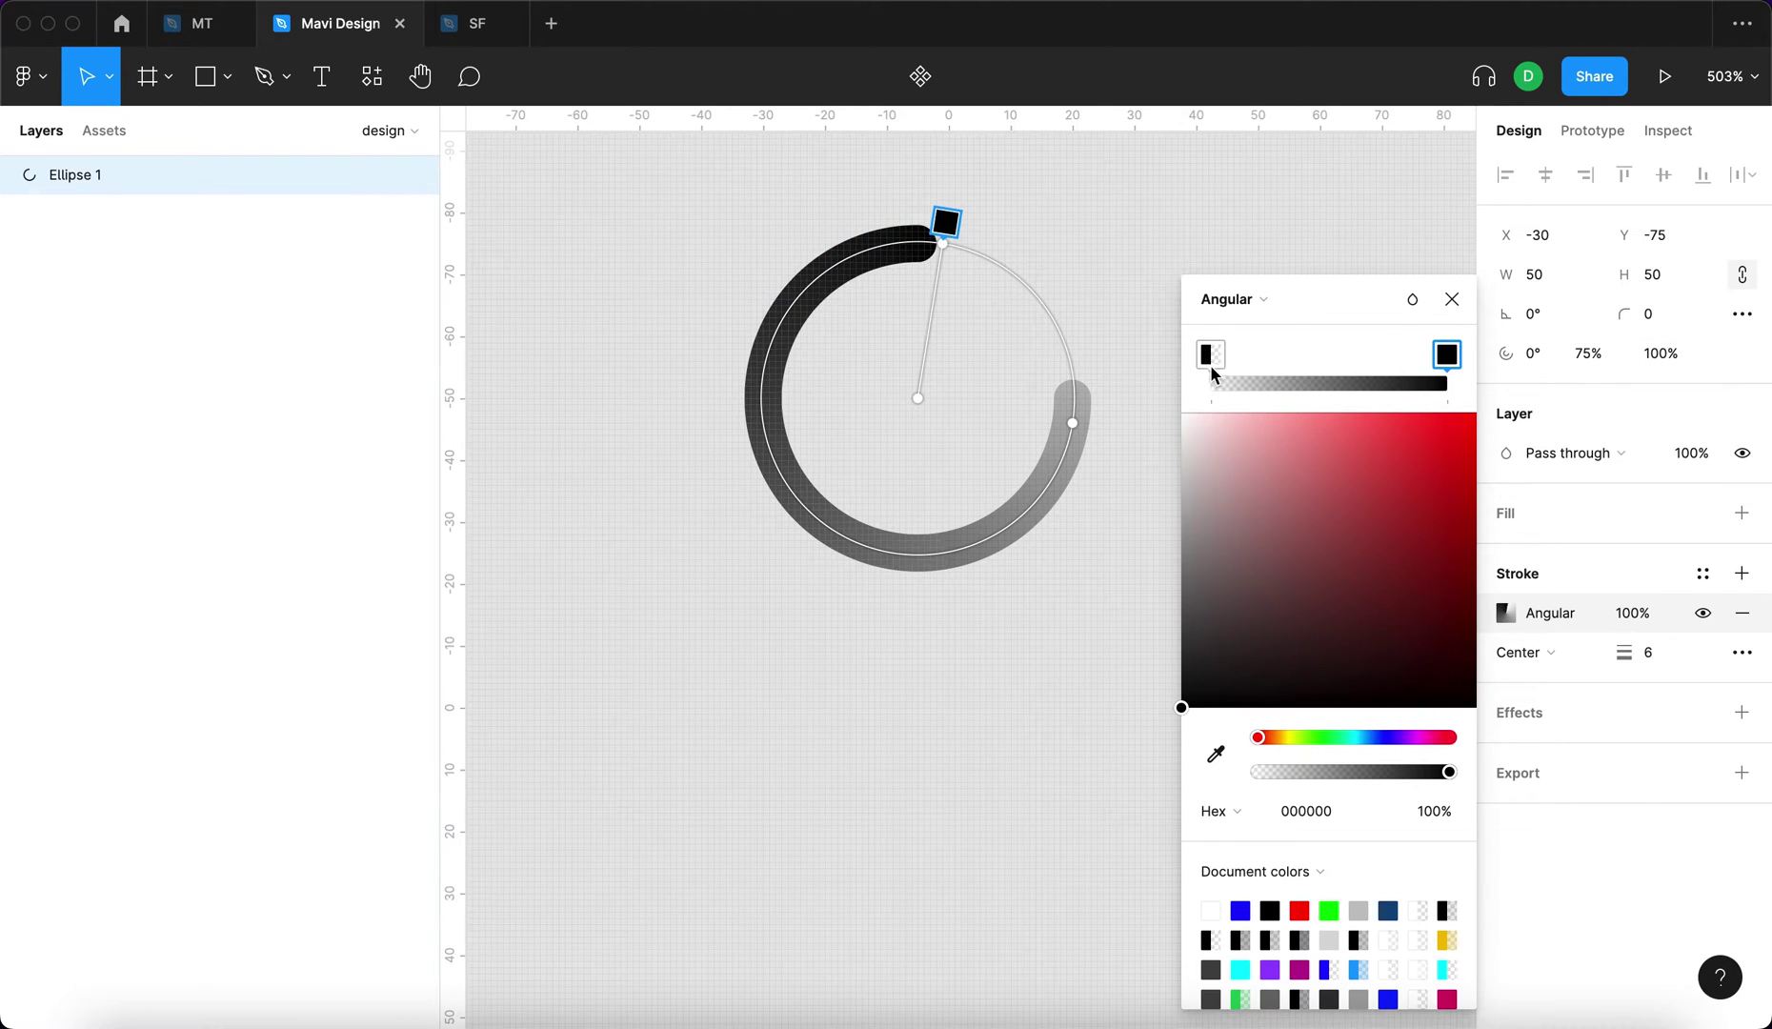
pyautogui.moveTo(1213, 373)
pyautogui.mouseDown()
pyautogui.moveTo(1262, 362)
pyautogui.moveTo(1199, 369)
pyautogui.mouseUp()
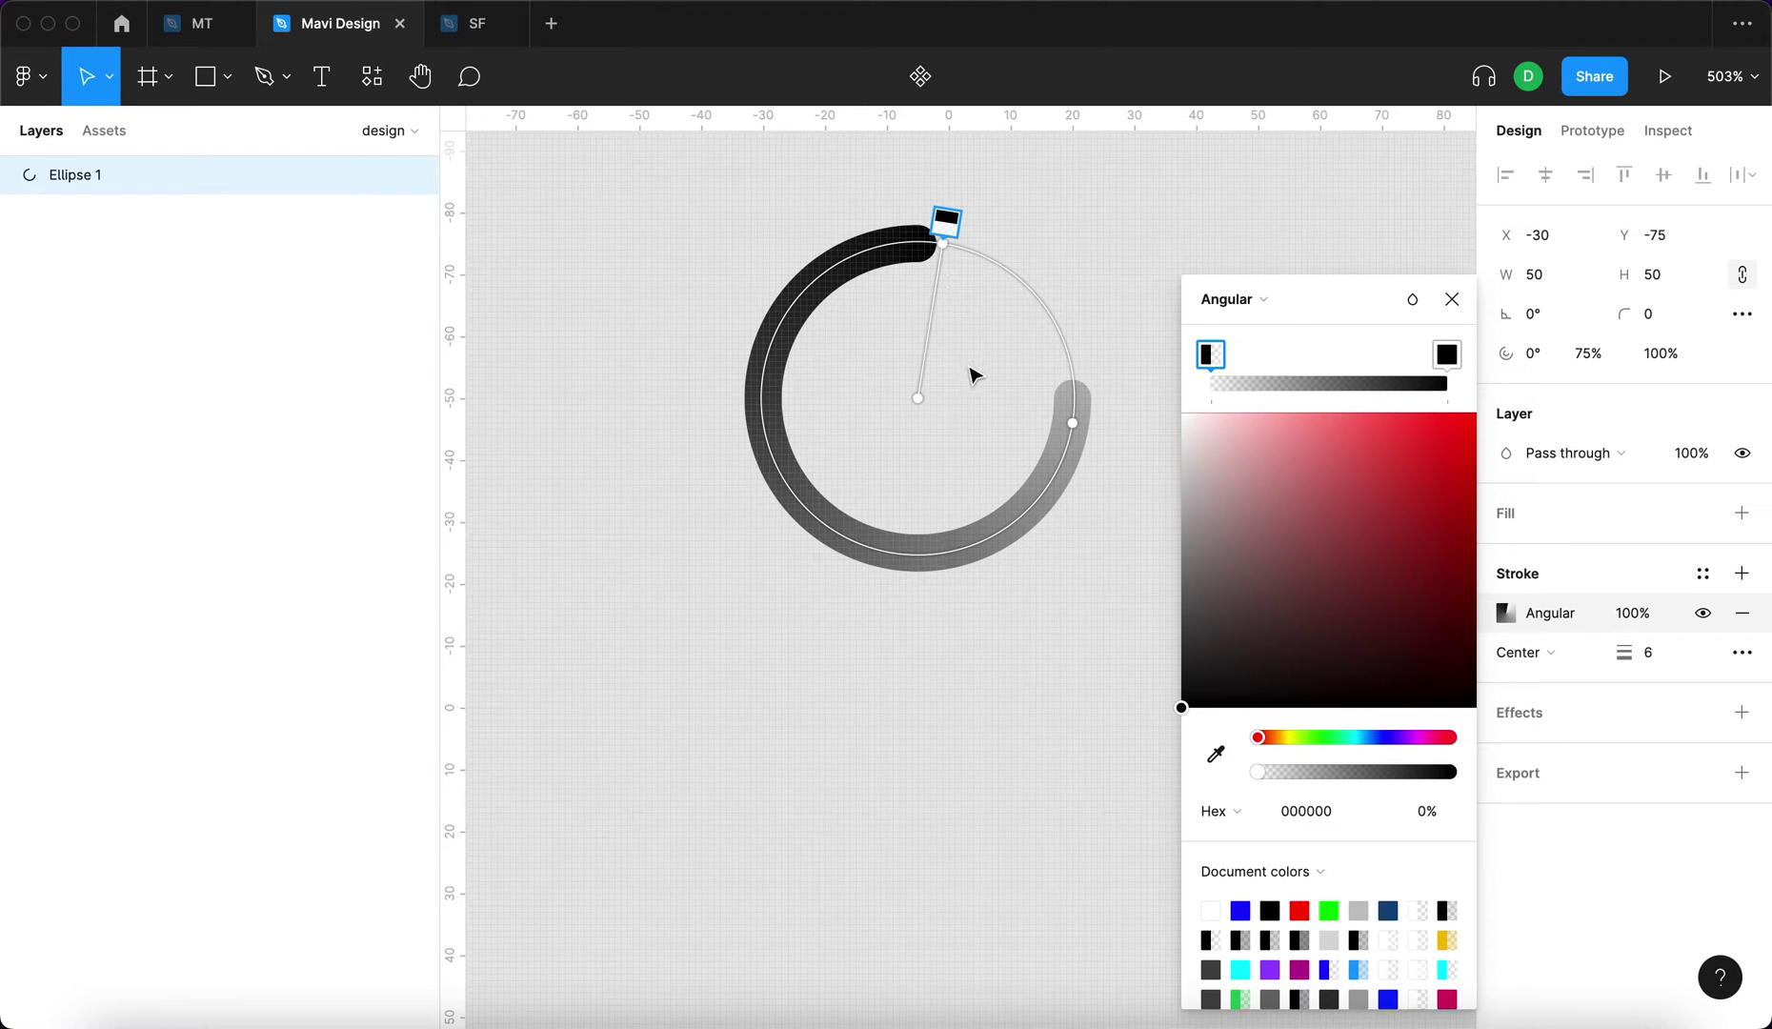
# - Add a middle gradient stop at 15% opacity for a smooth fade, then close the color picker
pyautogui.click(1280, 385)
pyautogui.moveTo(1280, 381); pyautogui.dragTo(1265, 378)
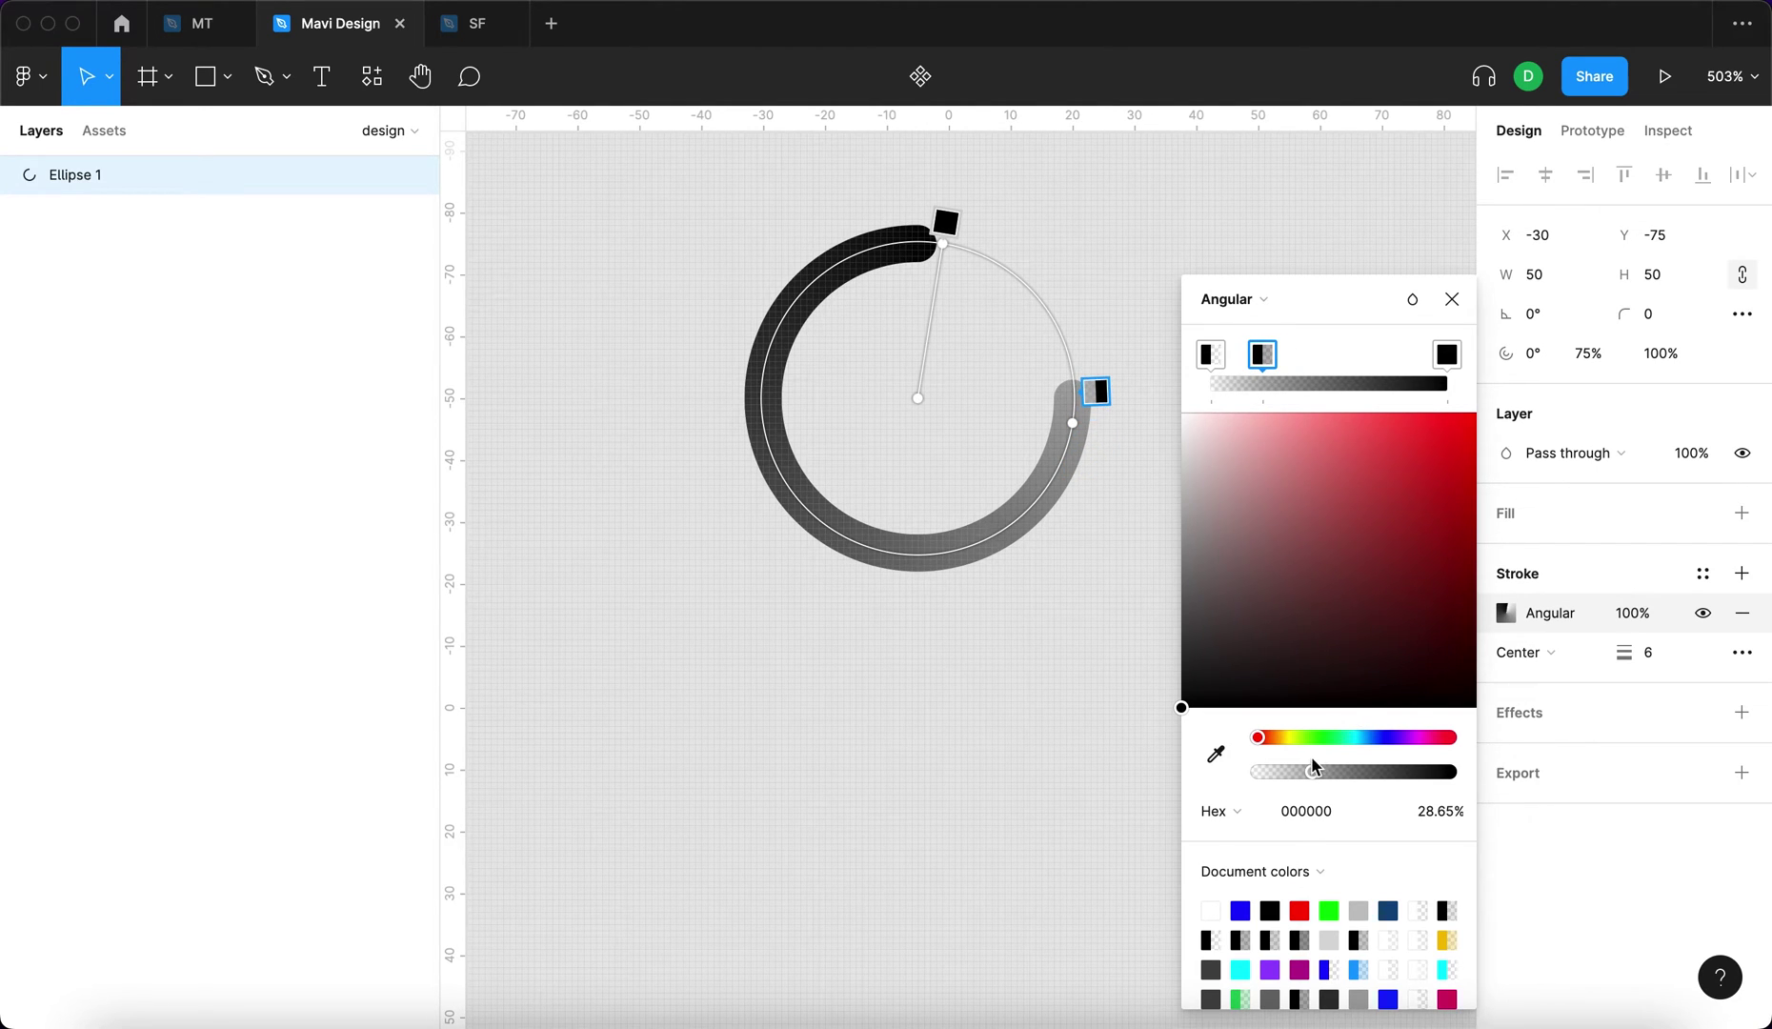
pyautogui.moveTo(1314, 766); pyautogui.dragTo(1230, 791)
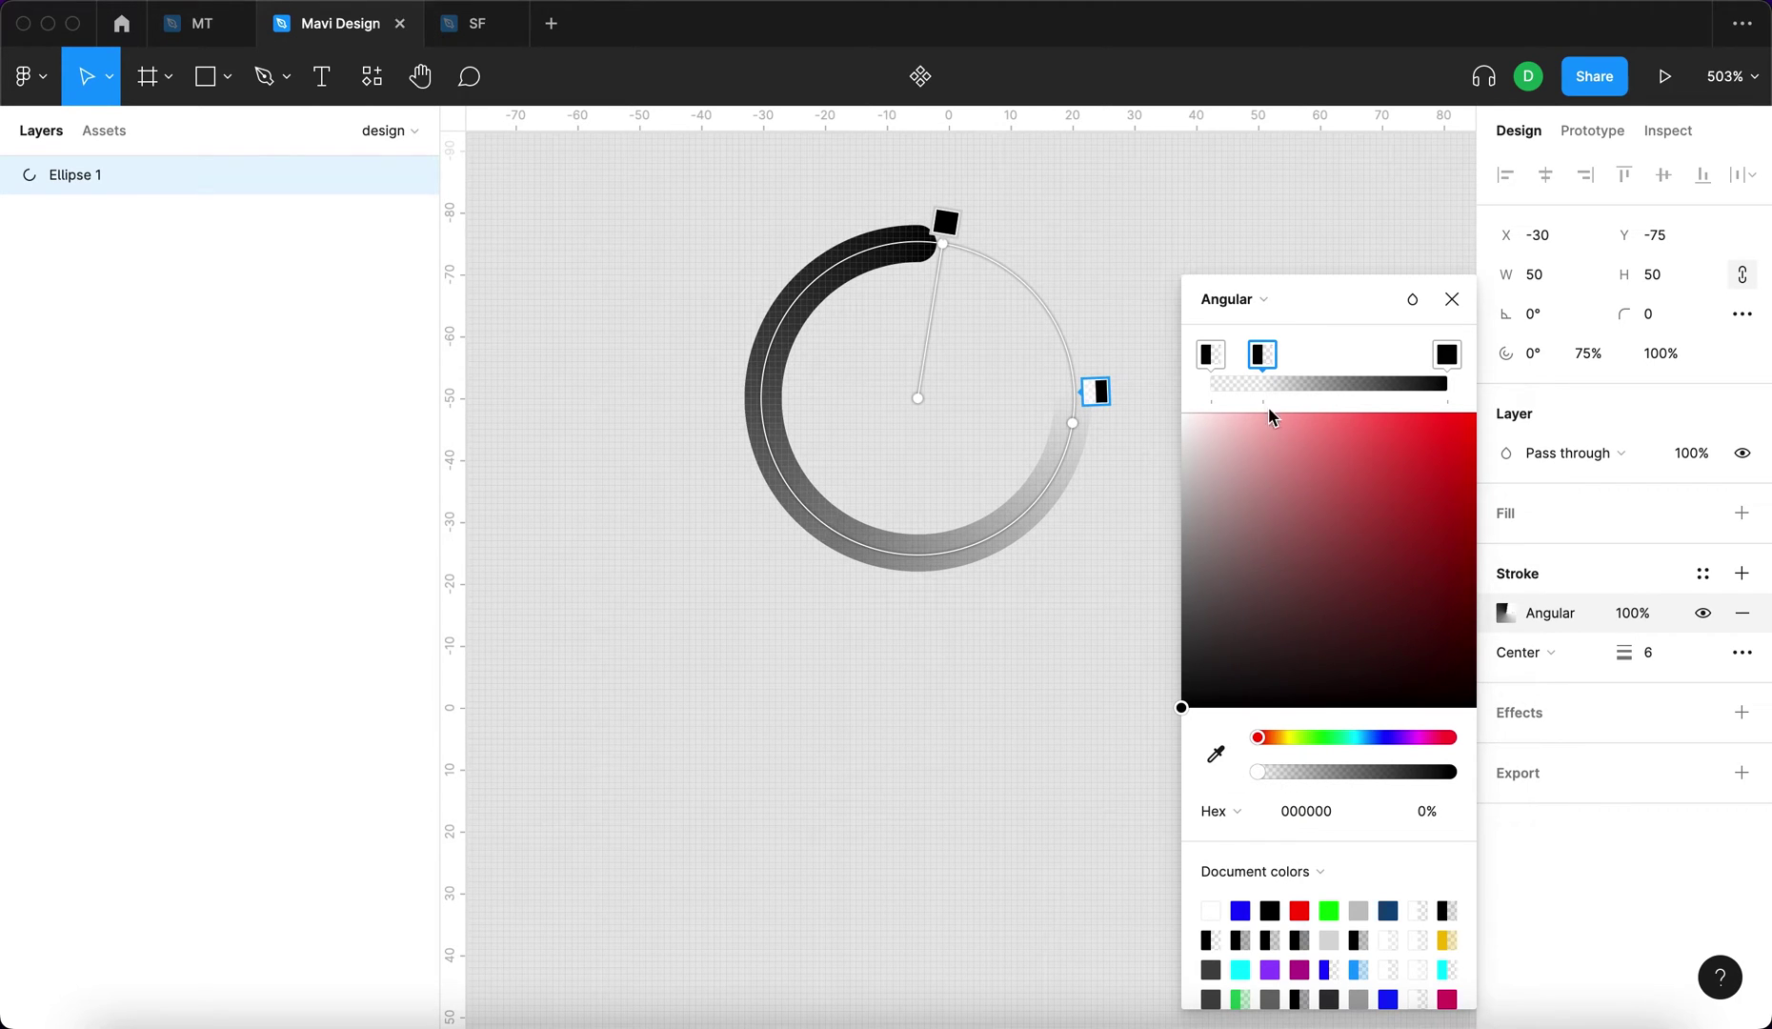
pyautogui.moveTo(1273, 362)
pyautogui.mouseDown()
pyautogui.moveTo(1292, 364)
pyautogui.moveTo(1250, 367)
pyautogui.moveTo(1264, 372)
pyautogui.mouseUp()
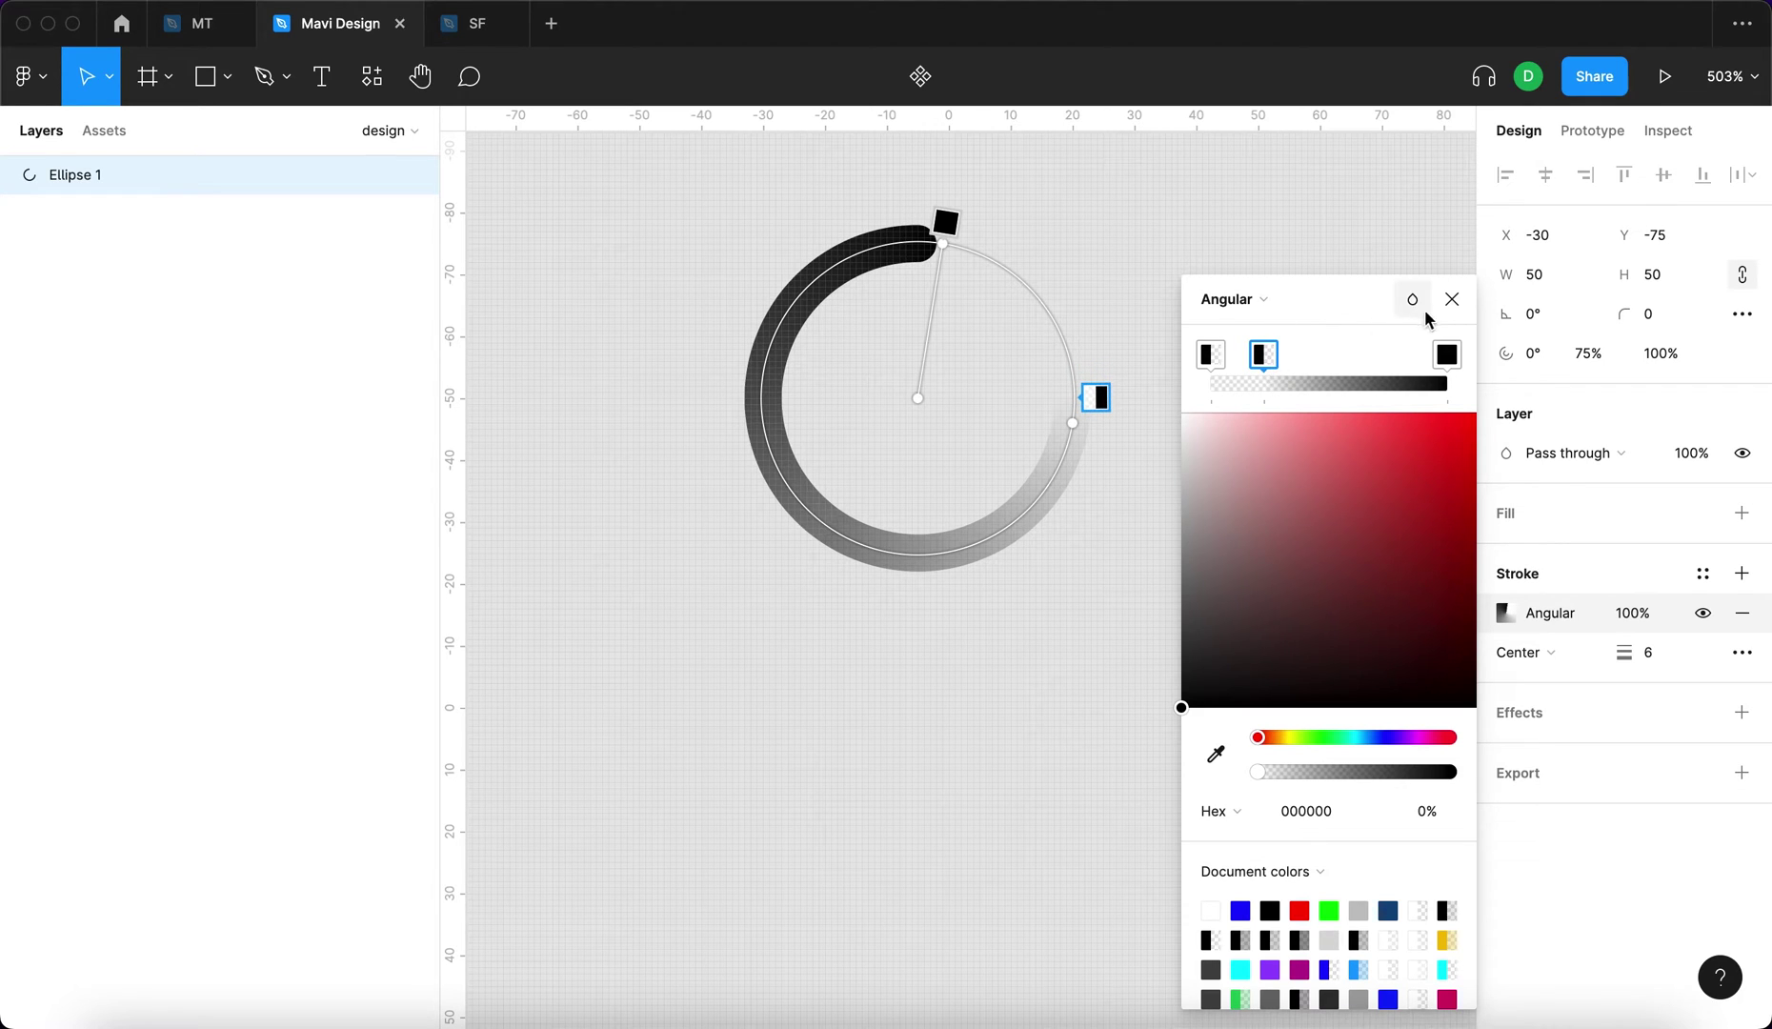
pyautogui.click(1452, 299)
pyautogui.click(1296, 462)
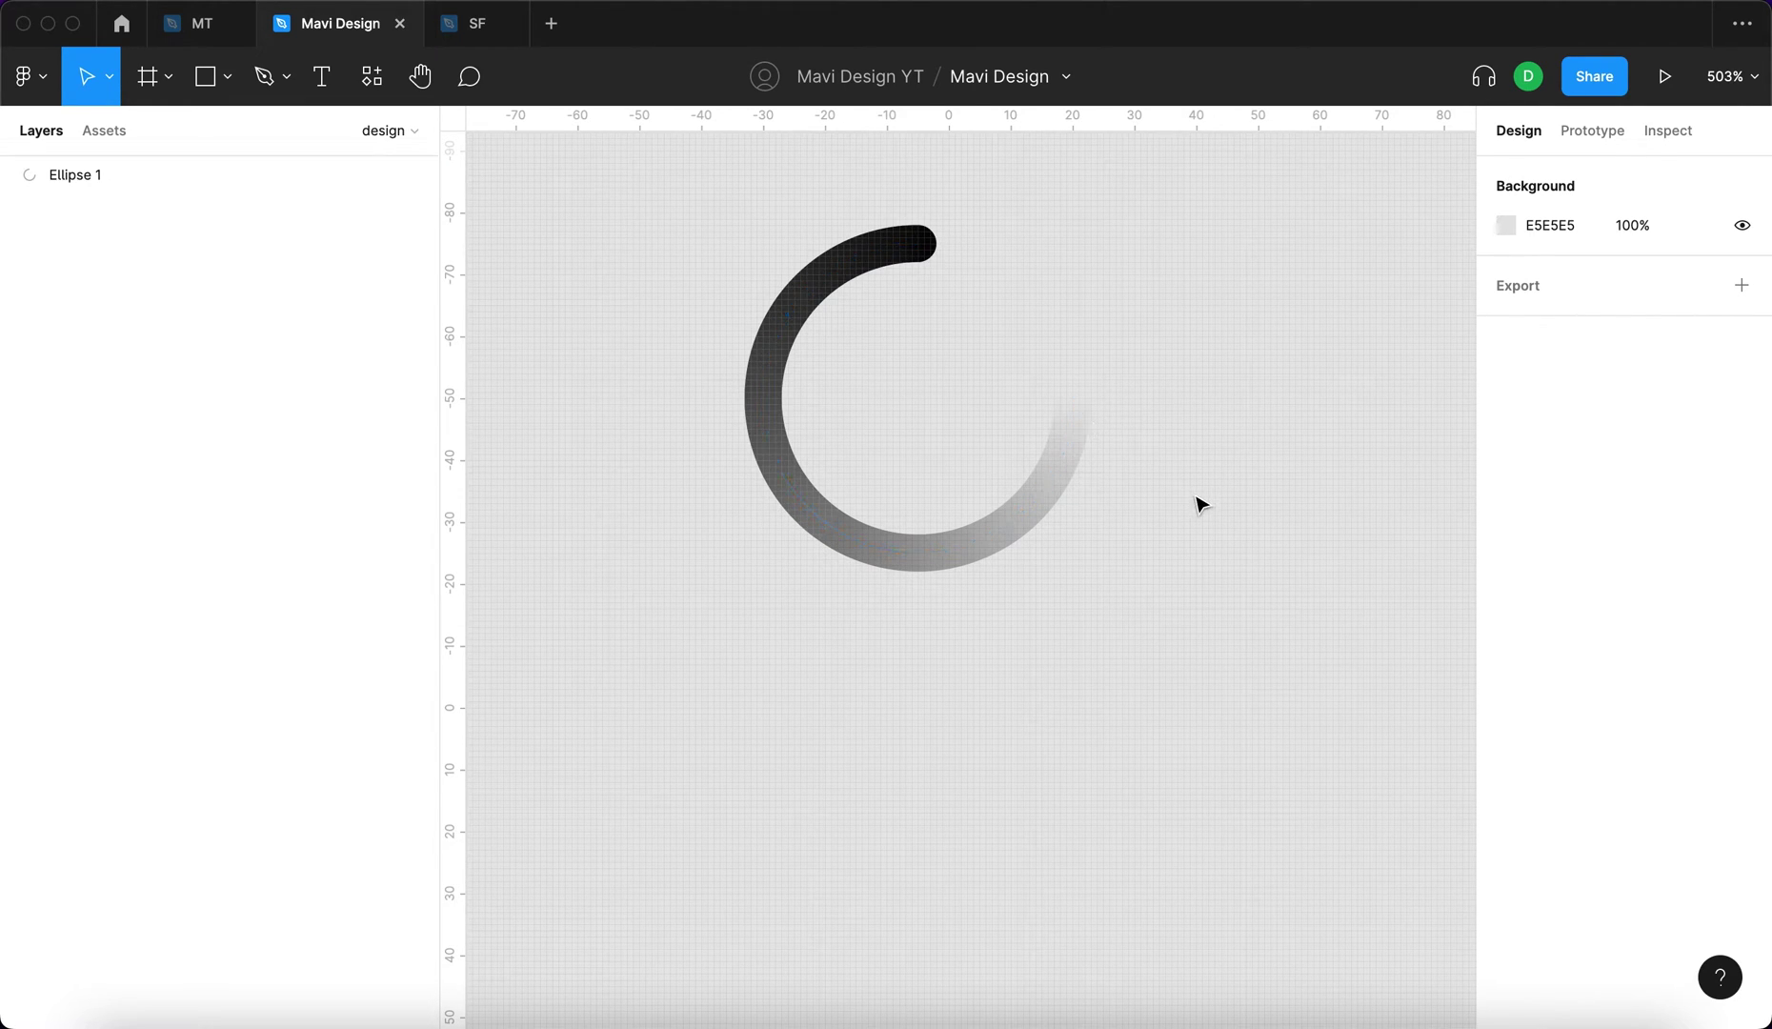
pyautogui.click(1008, 521)
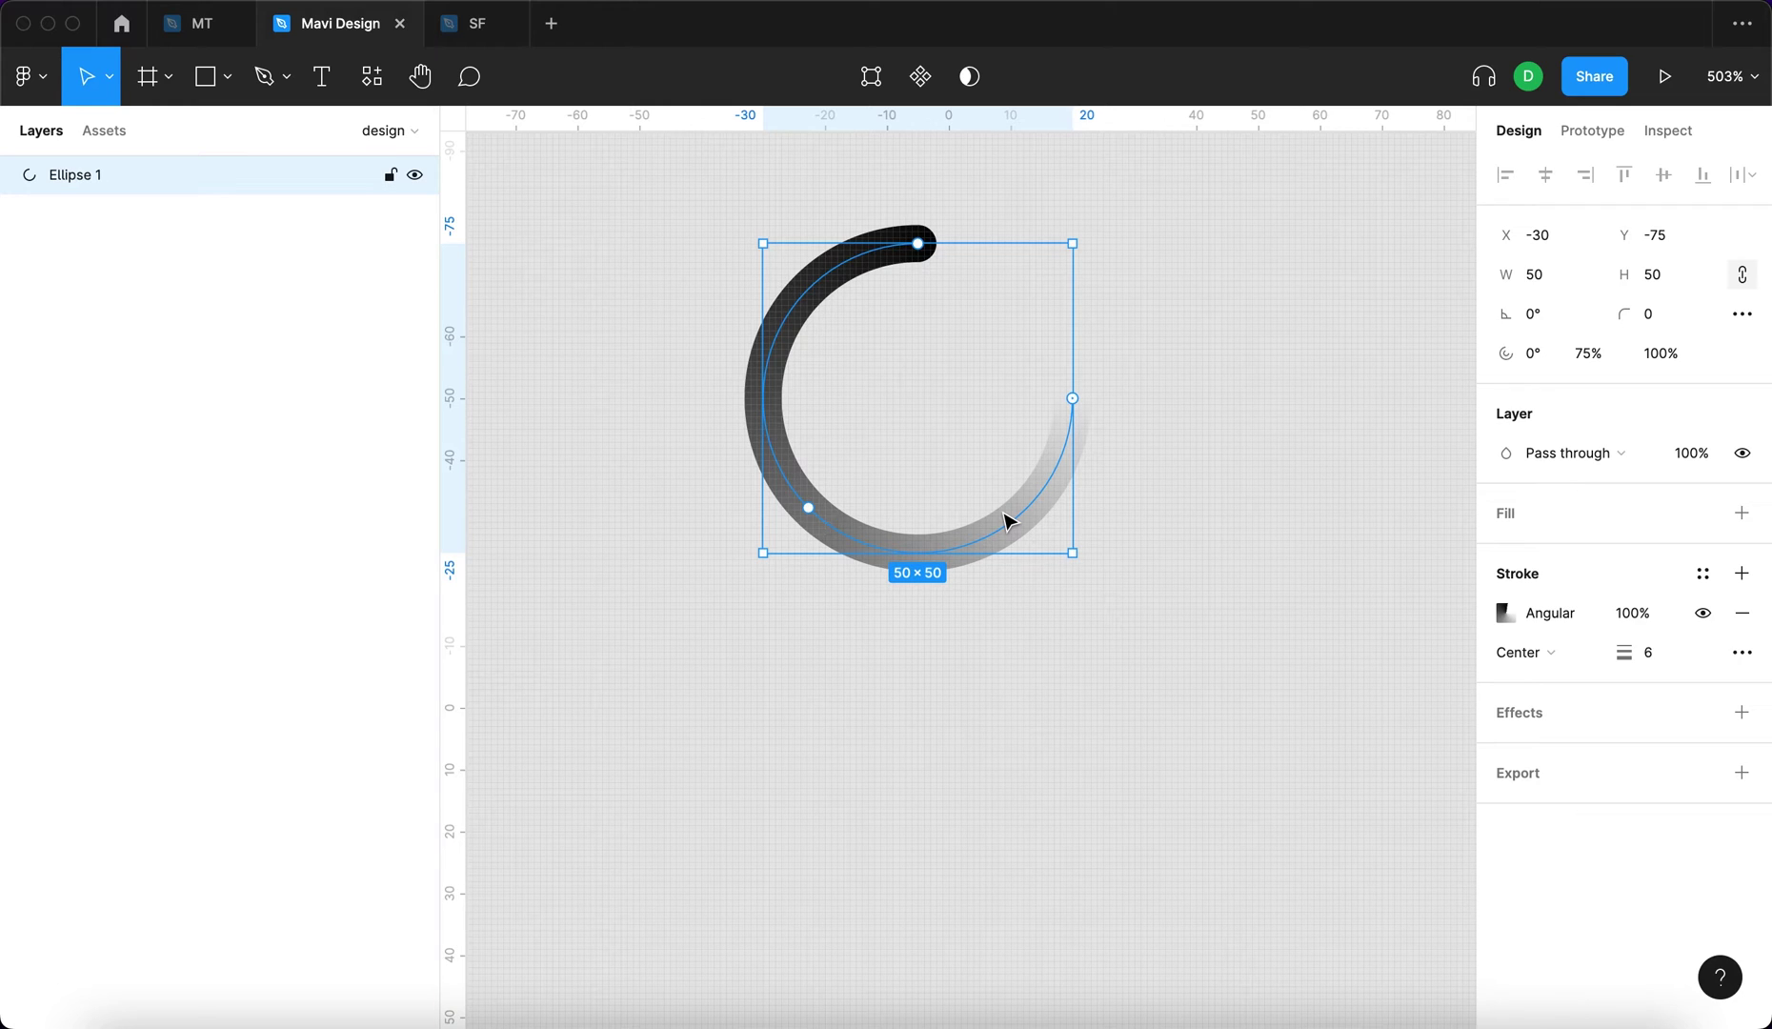
# - Convert the gradient arc into a component named 'loading wheel'
pyautogui.click(941, 94)
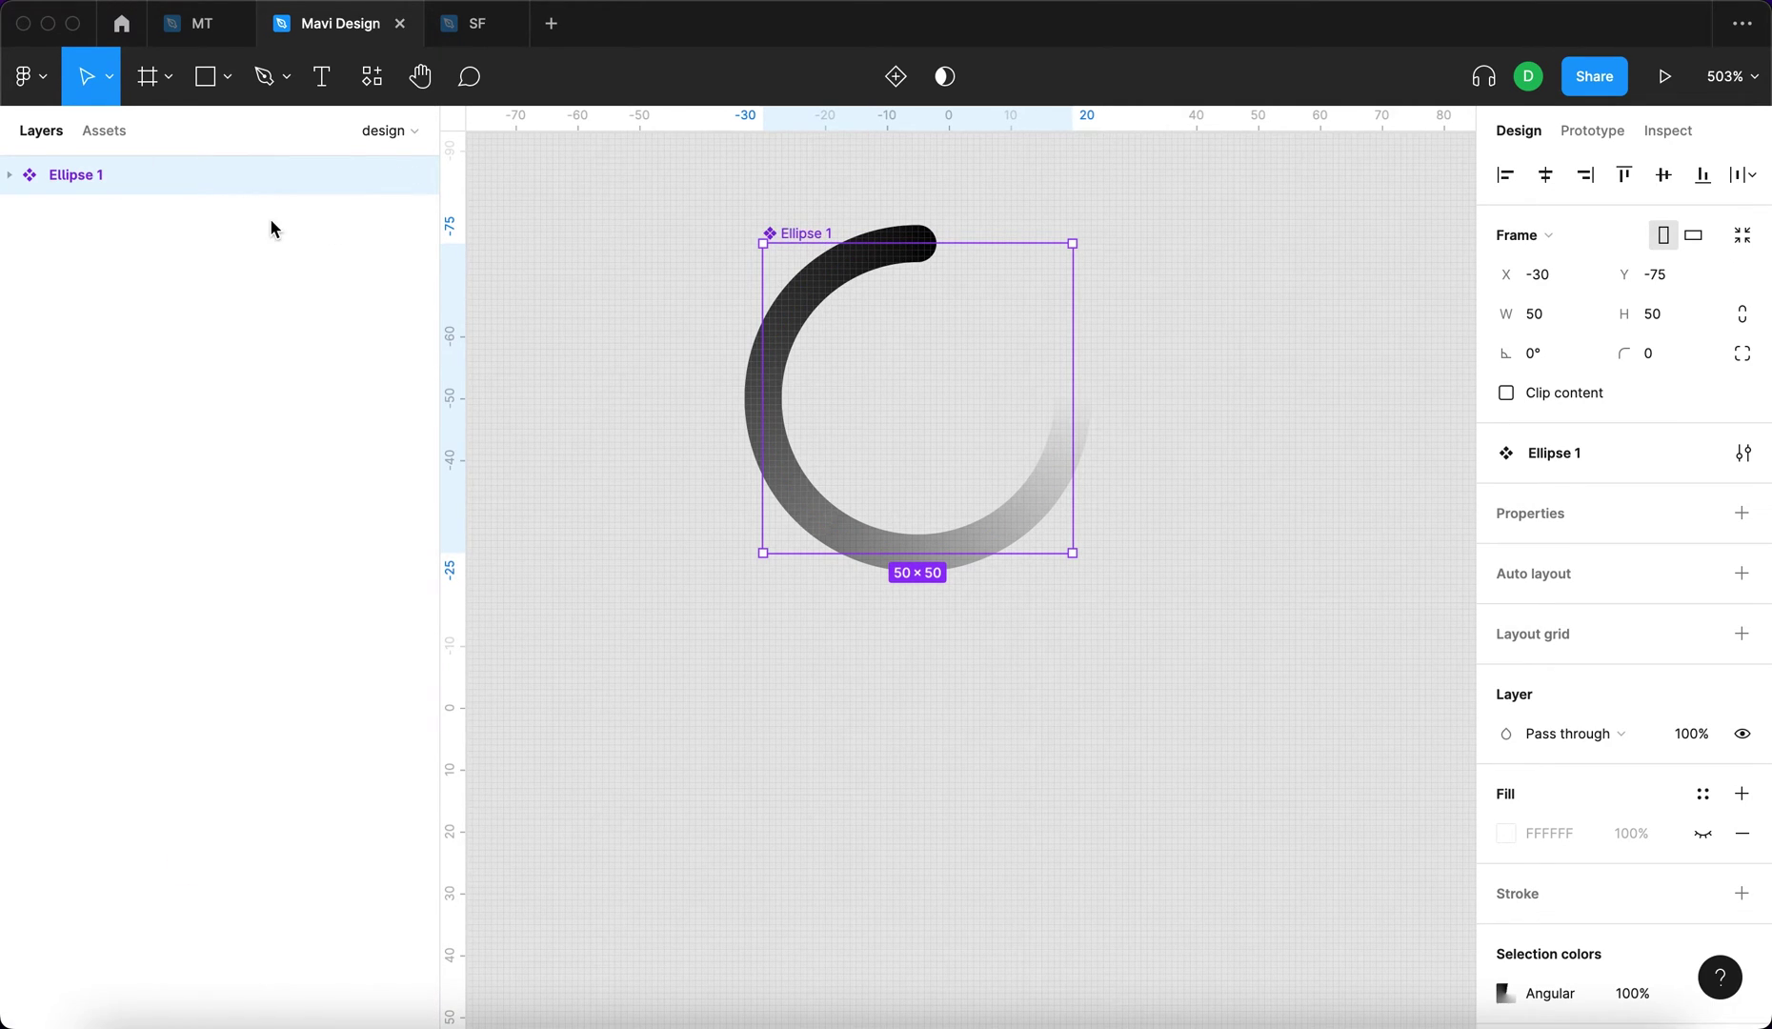
pyautogui.press('super+r')
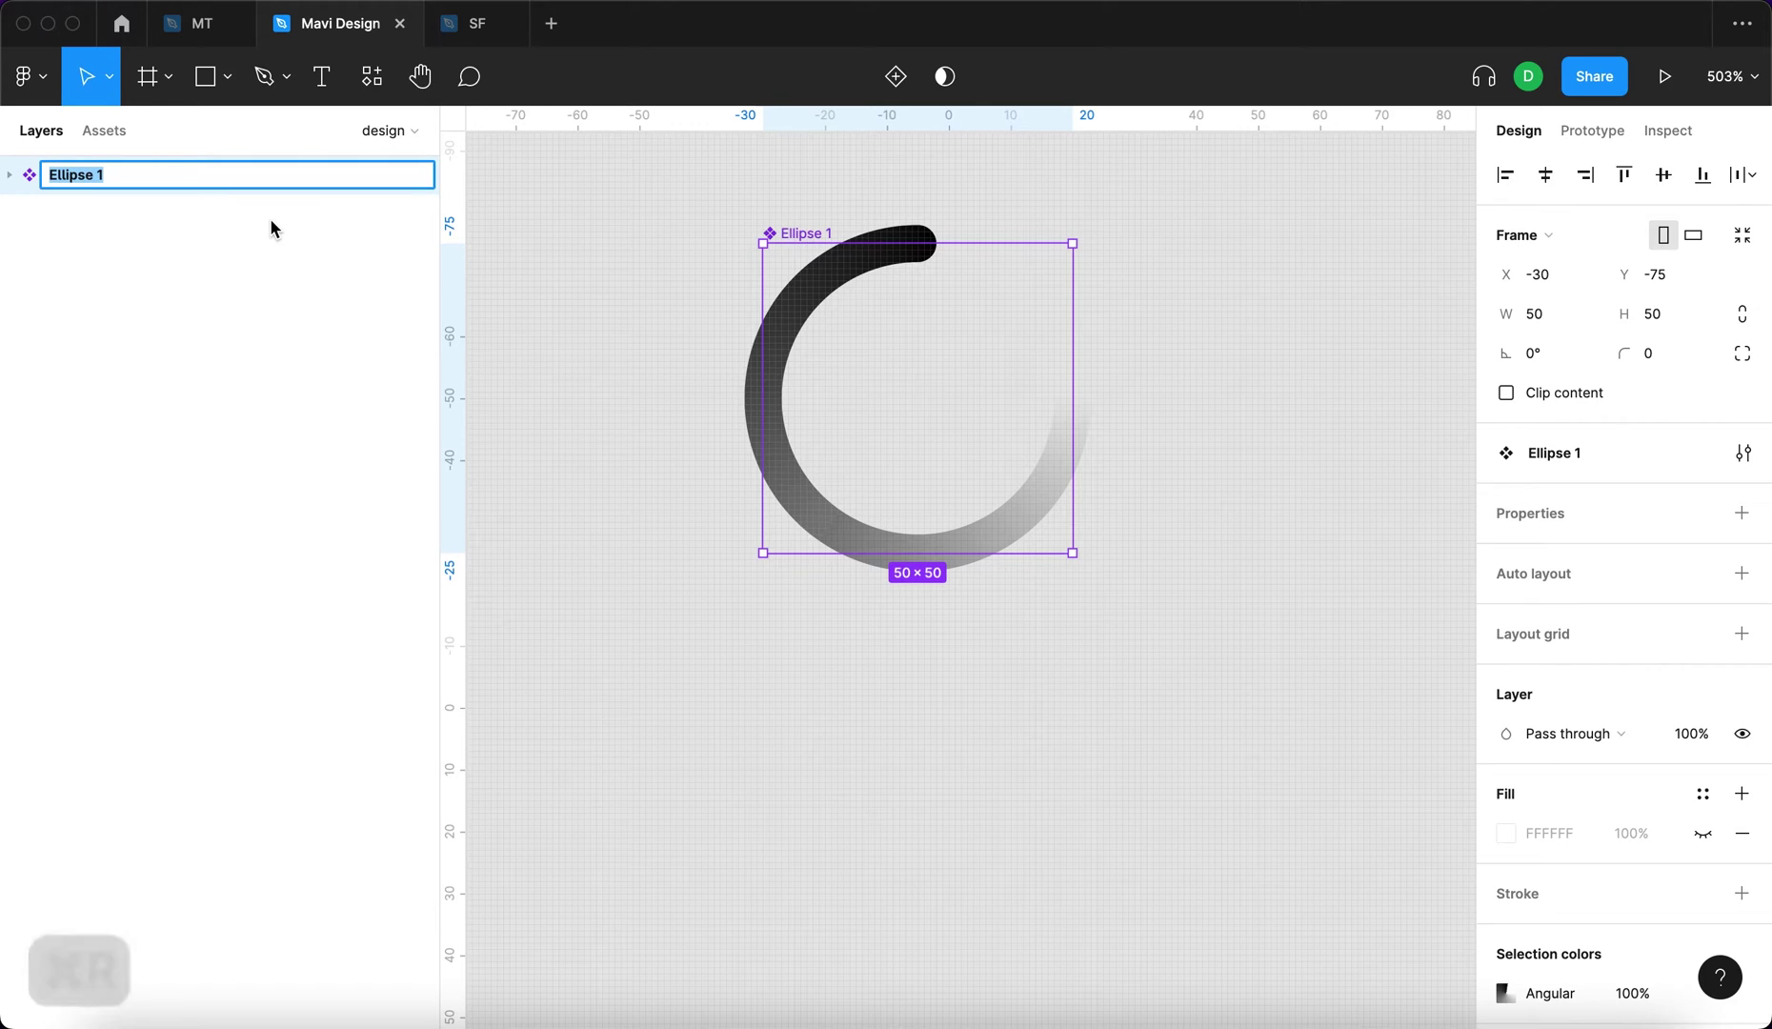
pyautogui.write('loading wheel')
pyautogui.press('Return')
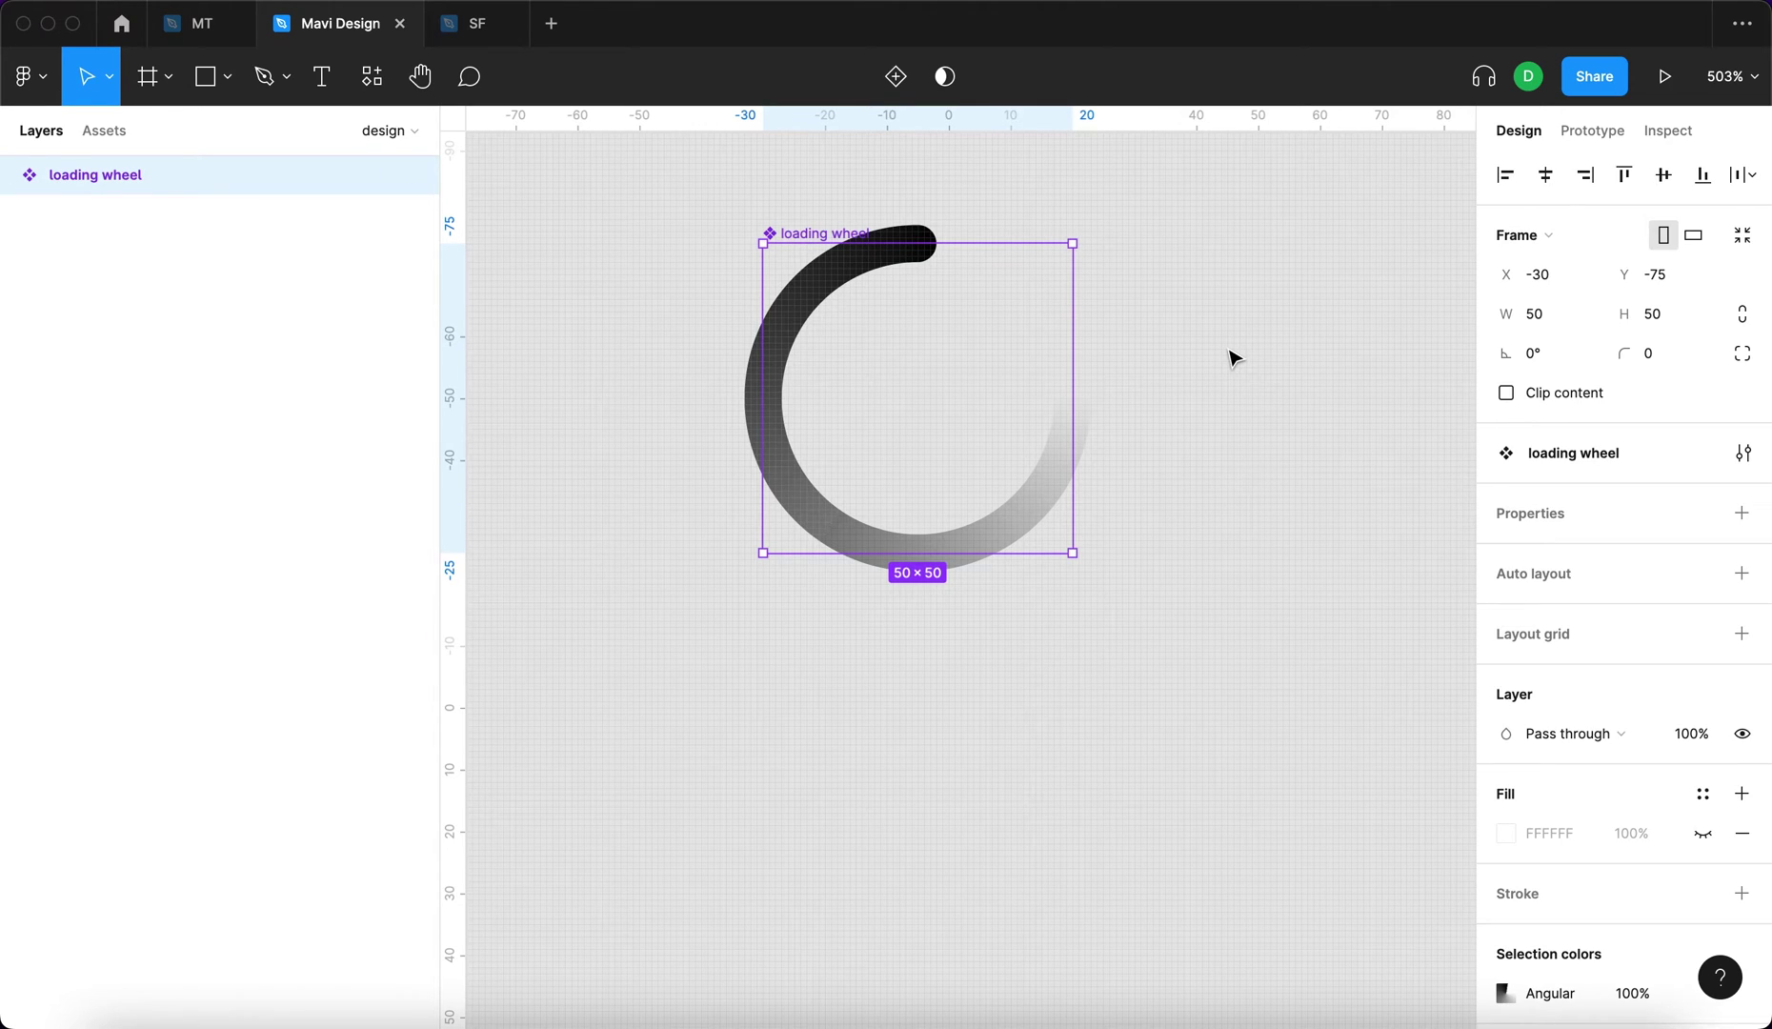
# - Add variants below the loading wheel until the set holds four identical wheels
pyautogui.click(895, 78)
pyautogui.scroll(-5, 1180, 473)
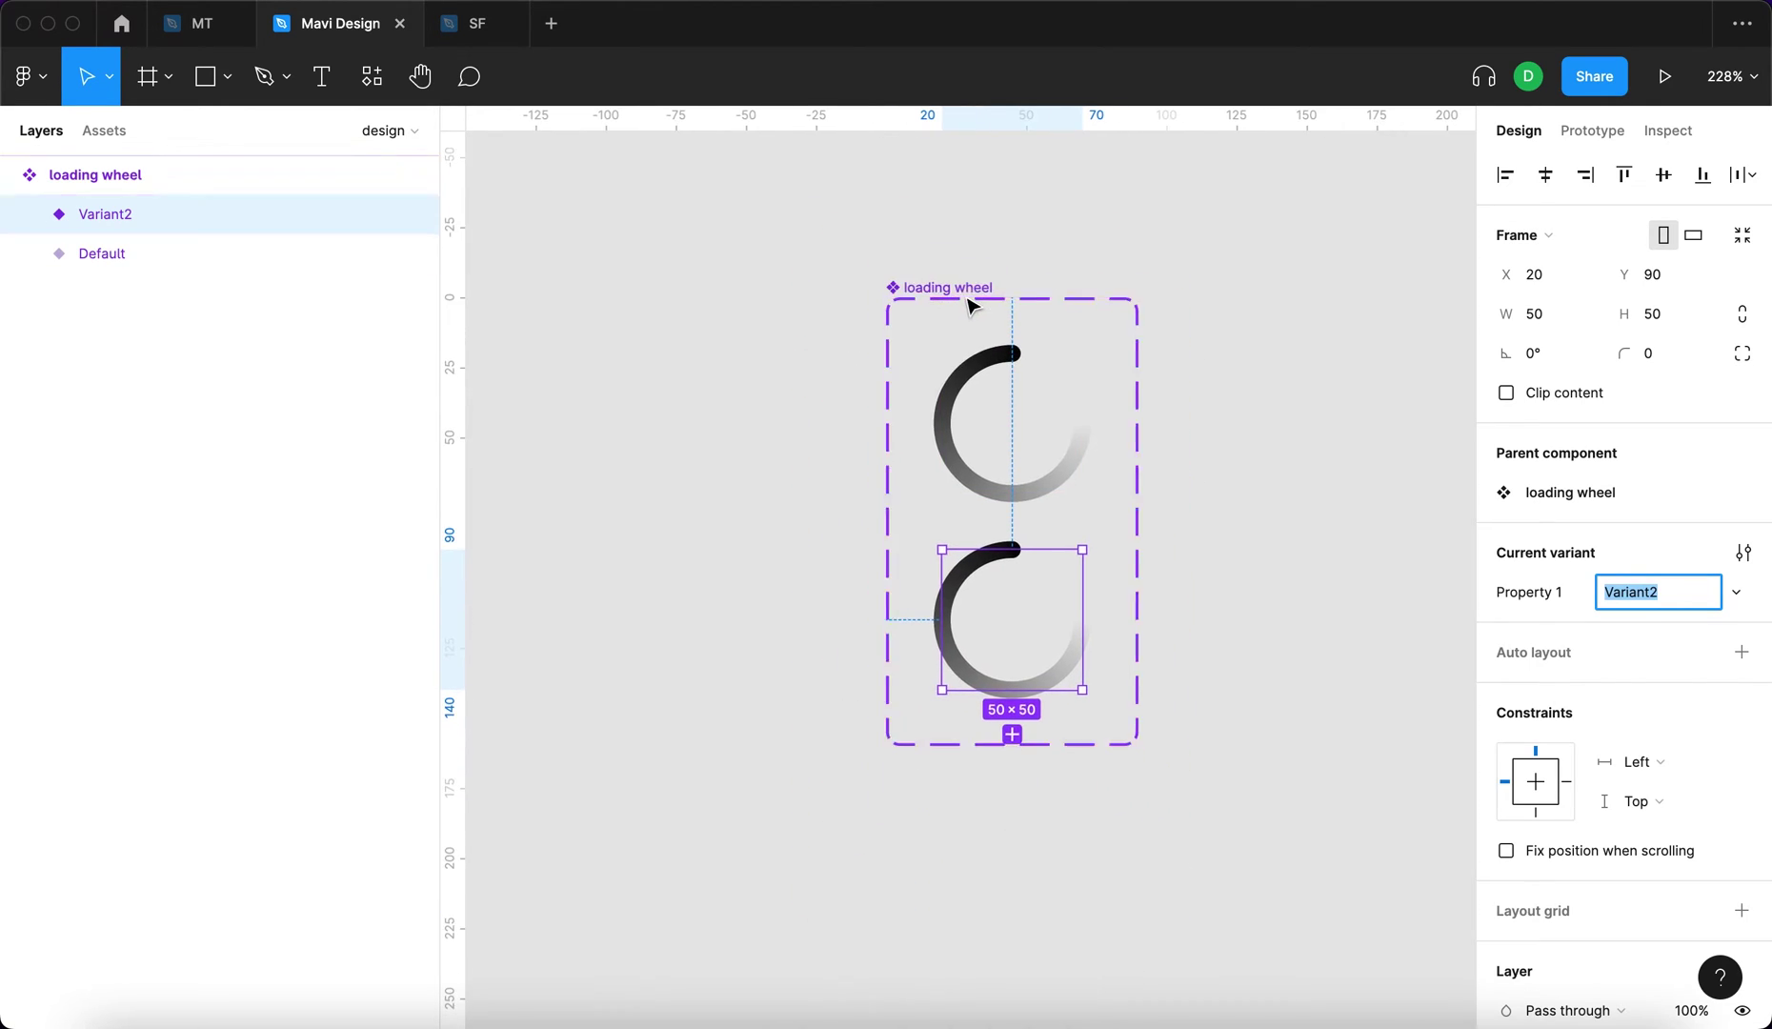
pyautogui.scroll(-3, 973, 301)
pyautogui.click(965, 474)
pyautogui.click(961, 475)
pyautogui.scroll(-3, 961, 474)
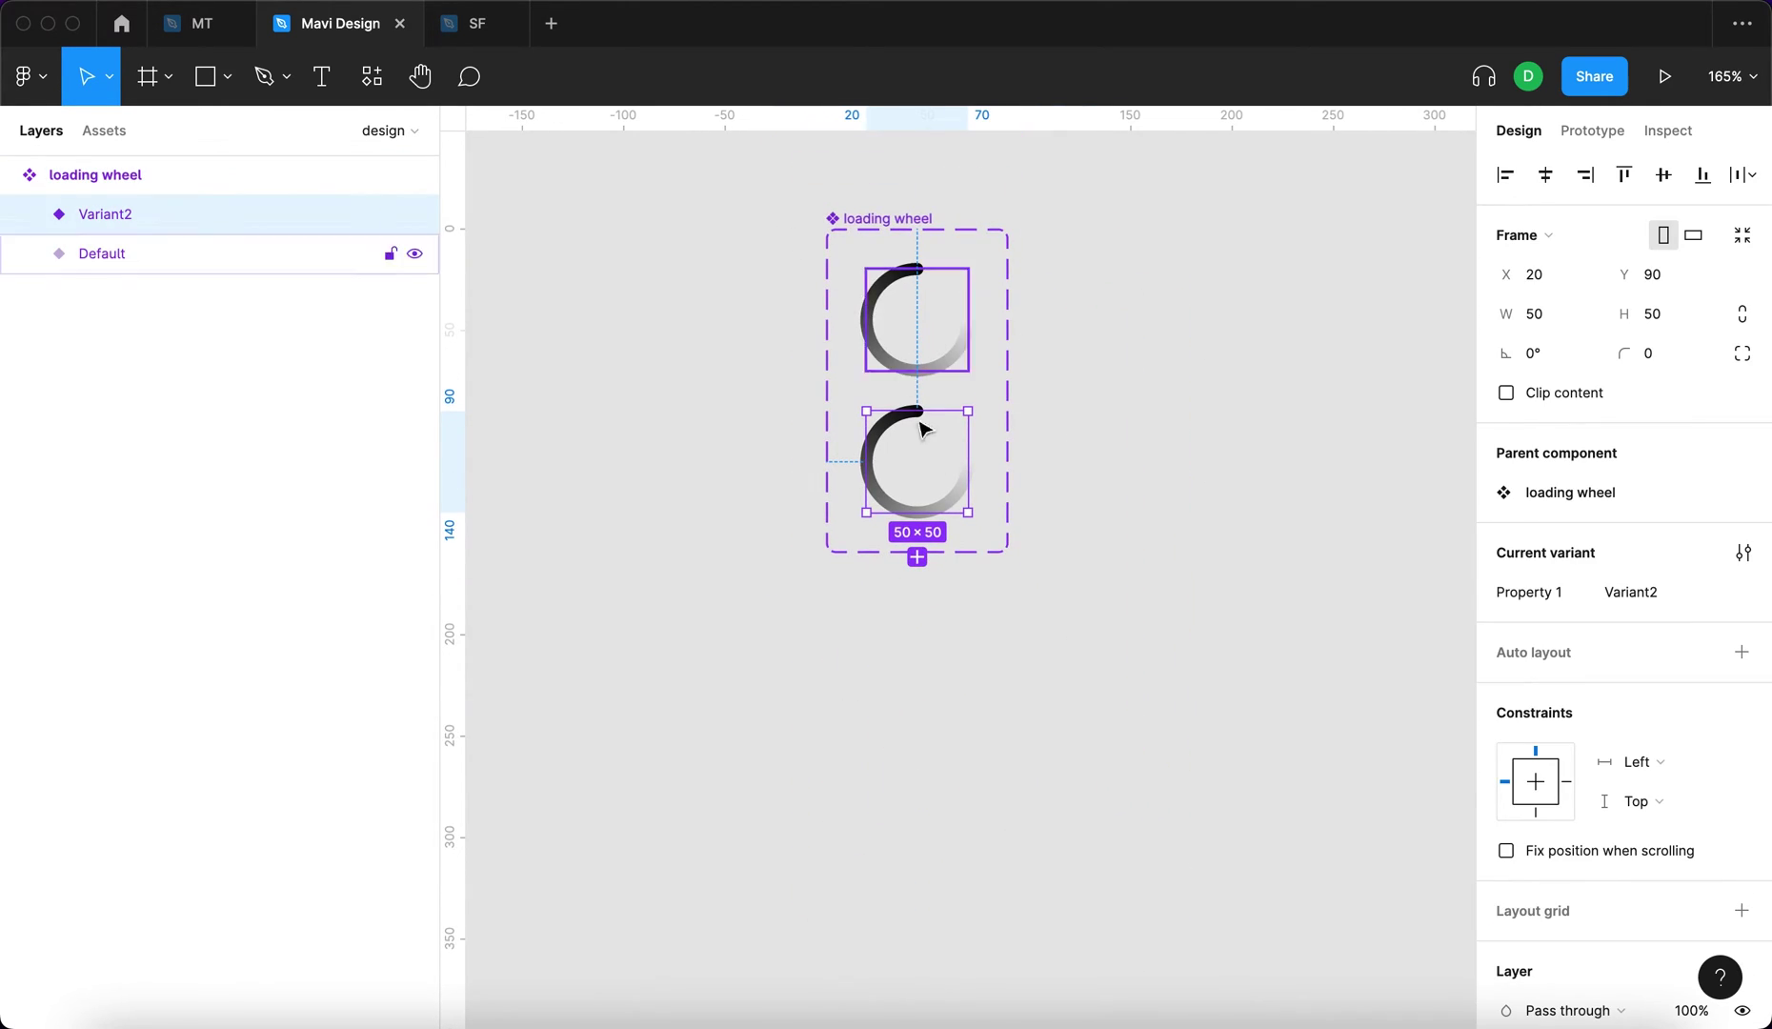
pyautogui.click(917, 559)
pyautogui.click(919, 702)
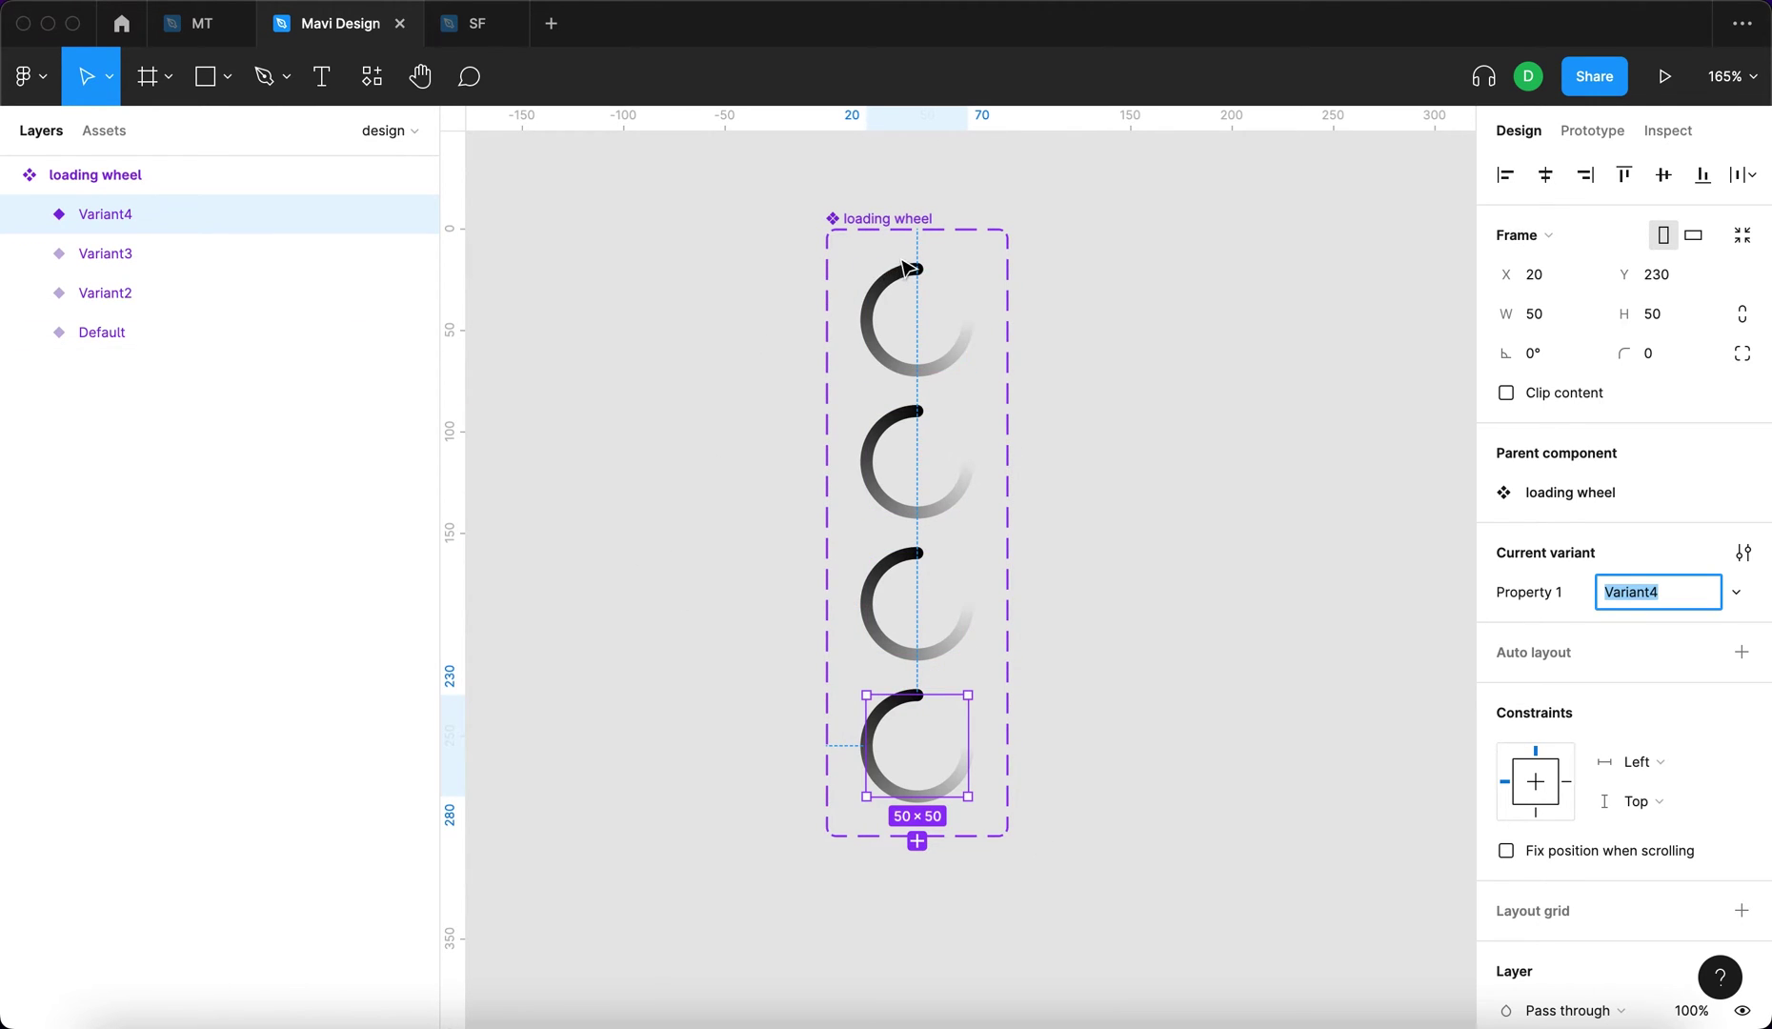
# - Set Property 1 to 1 on the Default variant and to 2 on the second
pyautogui.click(1199, 767)
pyautogui.click(933, 362)
pyautogui.click(937, 479)
pyautogui.click(946, 590)
pyautogui.click(939, 720)
pyautogui.press('Tab')
pyautogui.click(1620, 596)
pyautogui.write('1')
pyautogui.press('Return')
pyautogui.click(918, 463)
pyautogui.click(1630, 602)
pyautogui.write('2')
pyautogui.press('Return')
# - Set Property 1 to 3 on the third variant and to 4 on the fourth
pyautogui.click(913, 583)
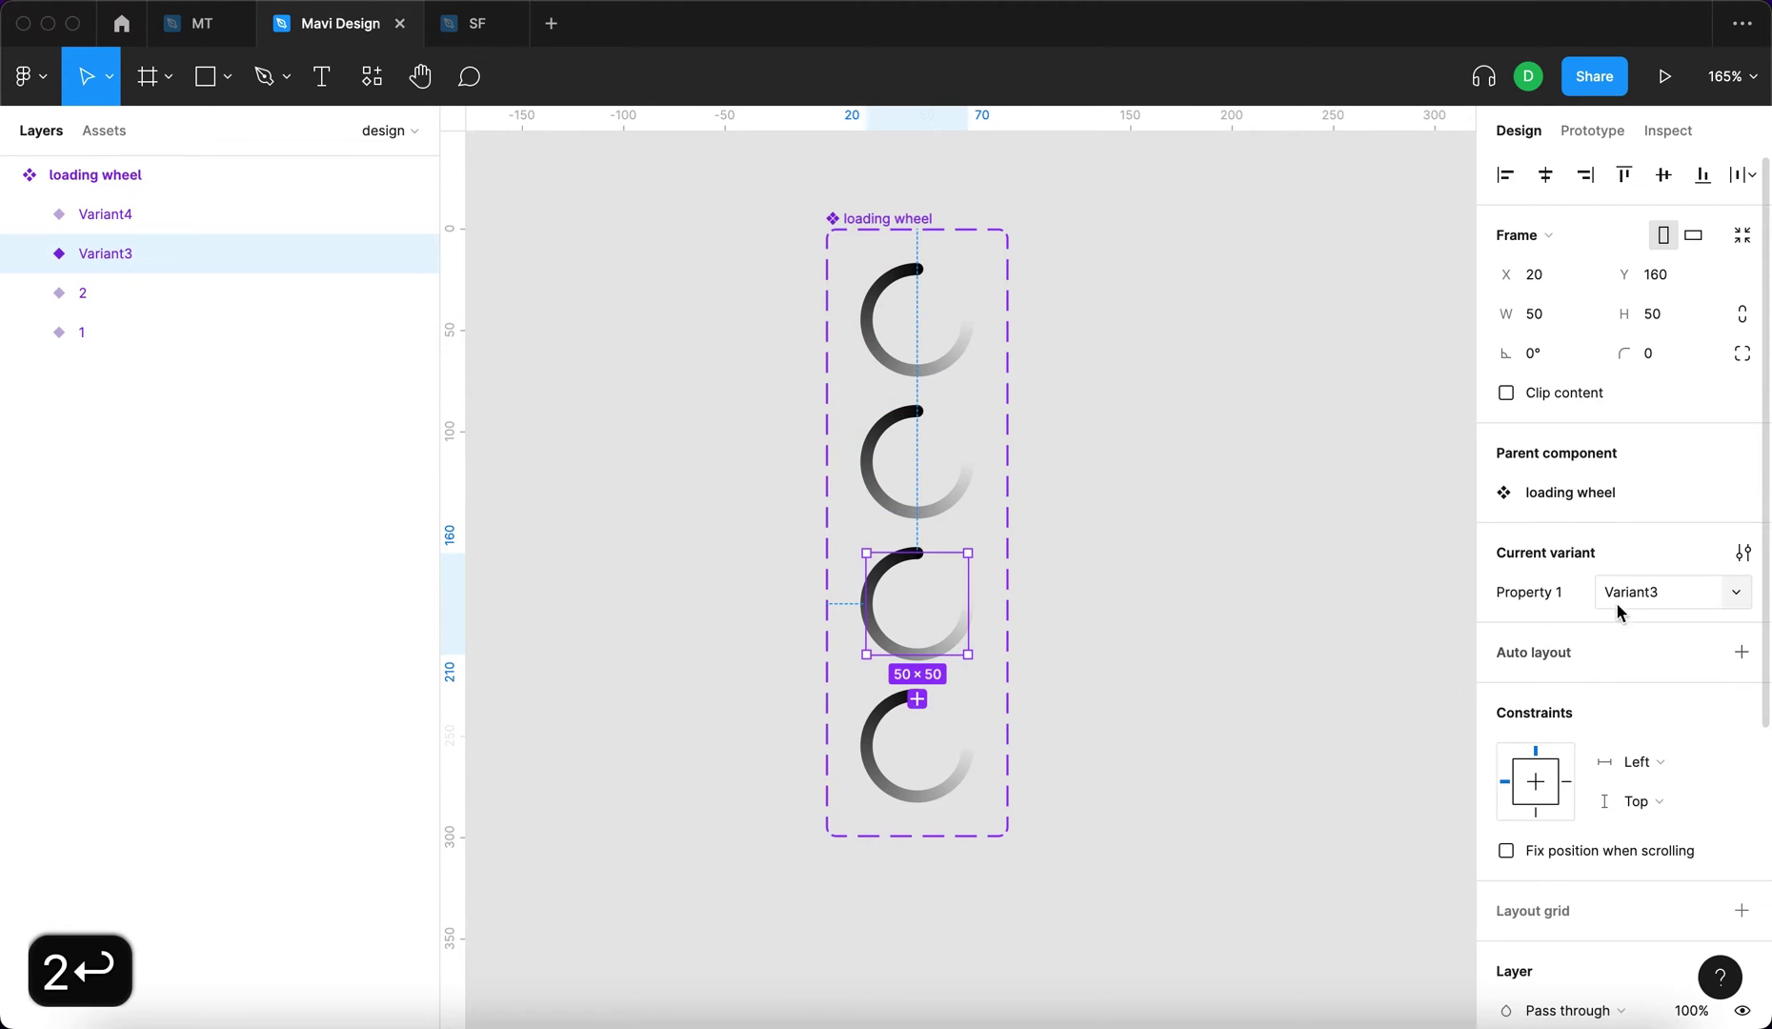
pyautogui.click(1618, 598)
pyautogui.write('3')
pyautogui.press('Return')
pyautogui.click(900, 710)
pyautogui.click(1658, 594)
pyautogui.write('4')
pyautogui.press('Return')
pyautogui.click(999, 610)
# - Rotate the arc ellipse inside variant 2 a quarter turn to -90°
pyautogui.click(914, 319)
pyautogui.click(964, 481)
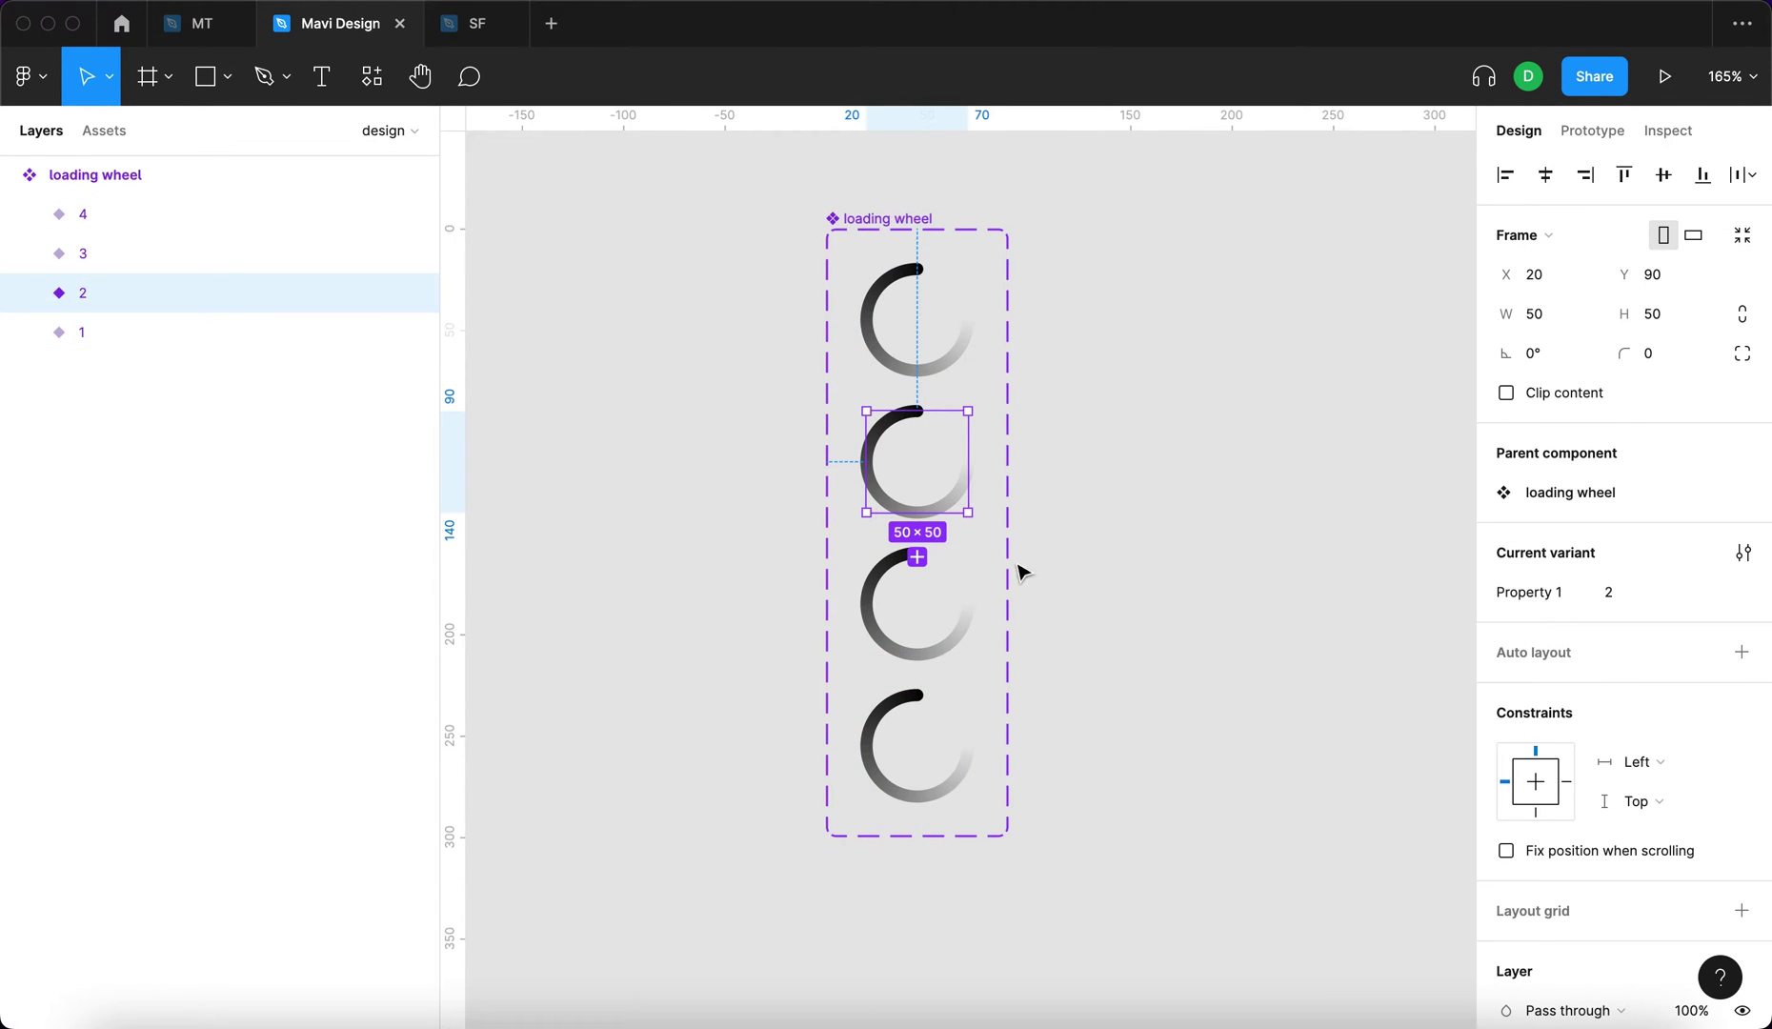
pyautogui.click(30, 295)
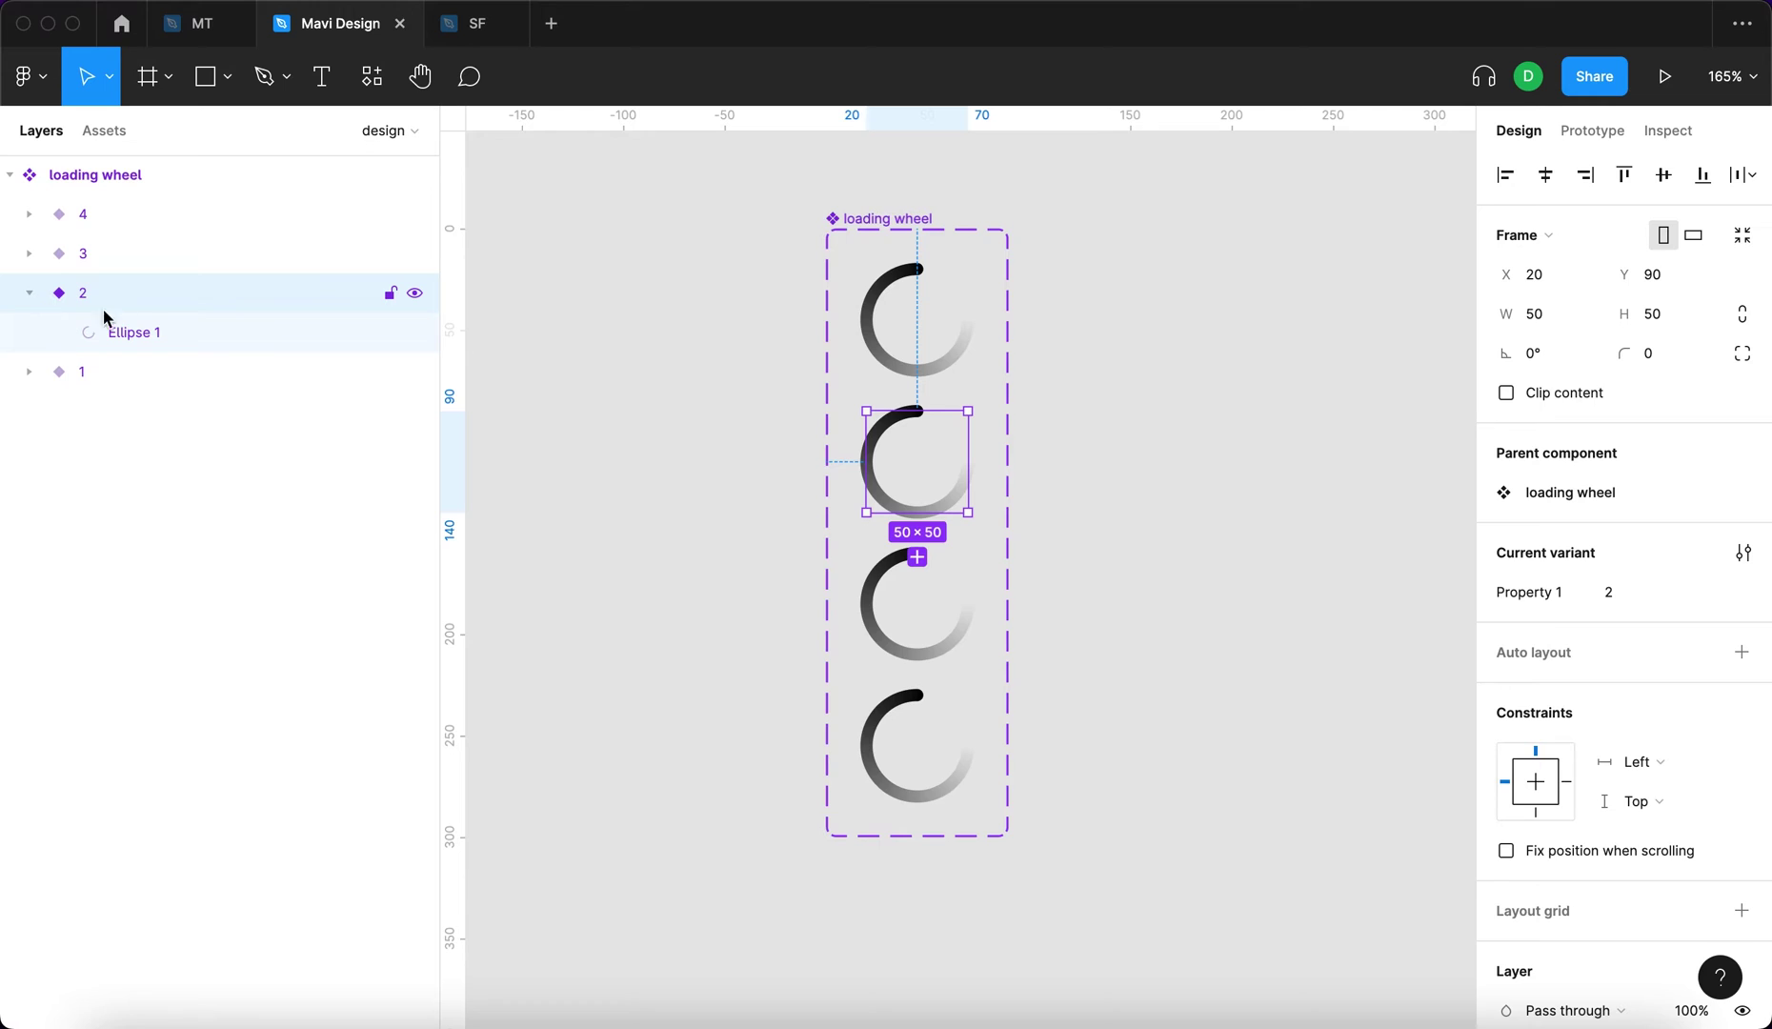
pyautogui.click(218, 341)
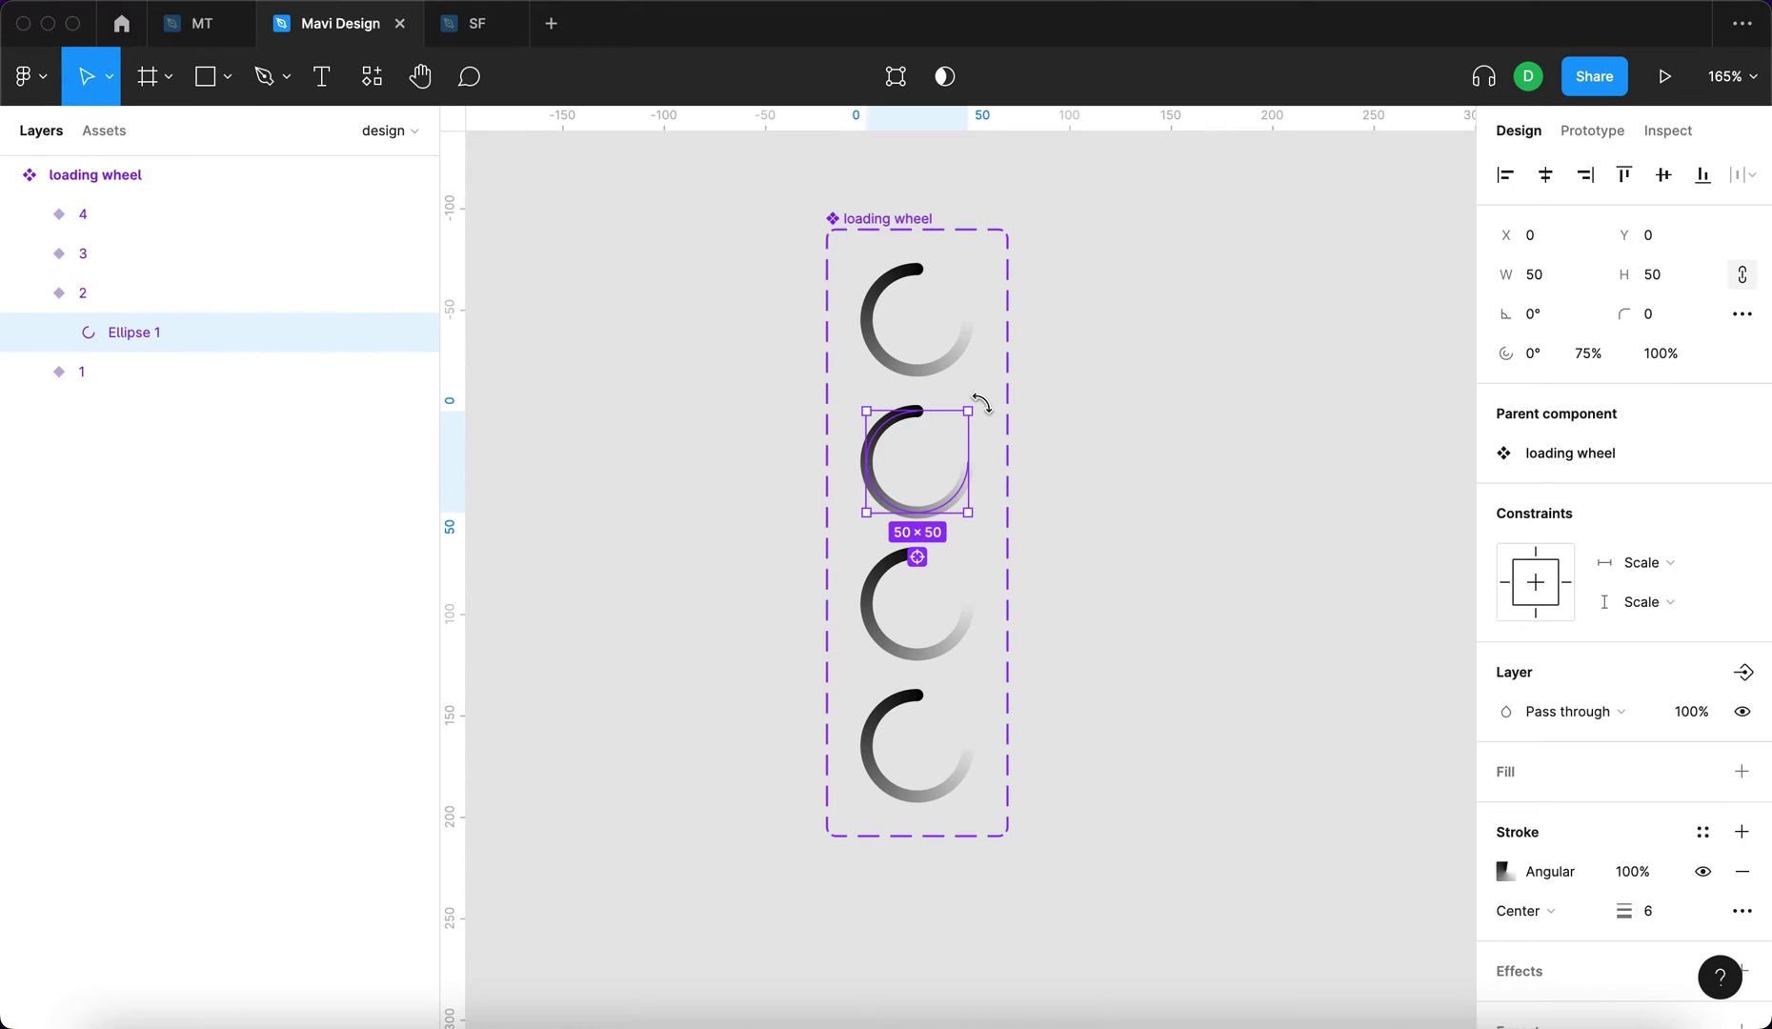
pyautogui.moveTo(992, 414); pyautogui.dragTo(984, 543)
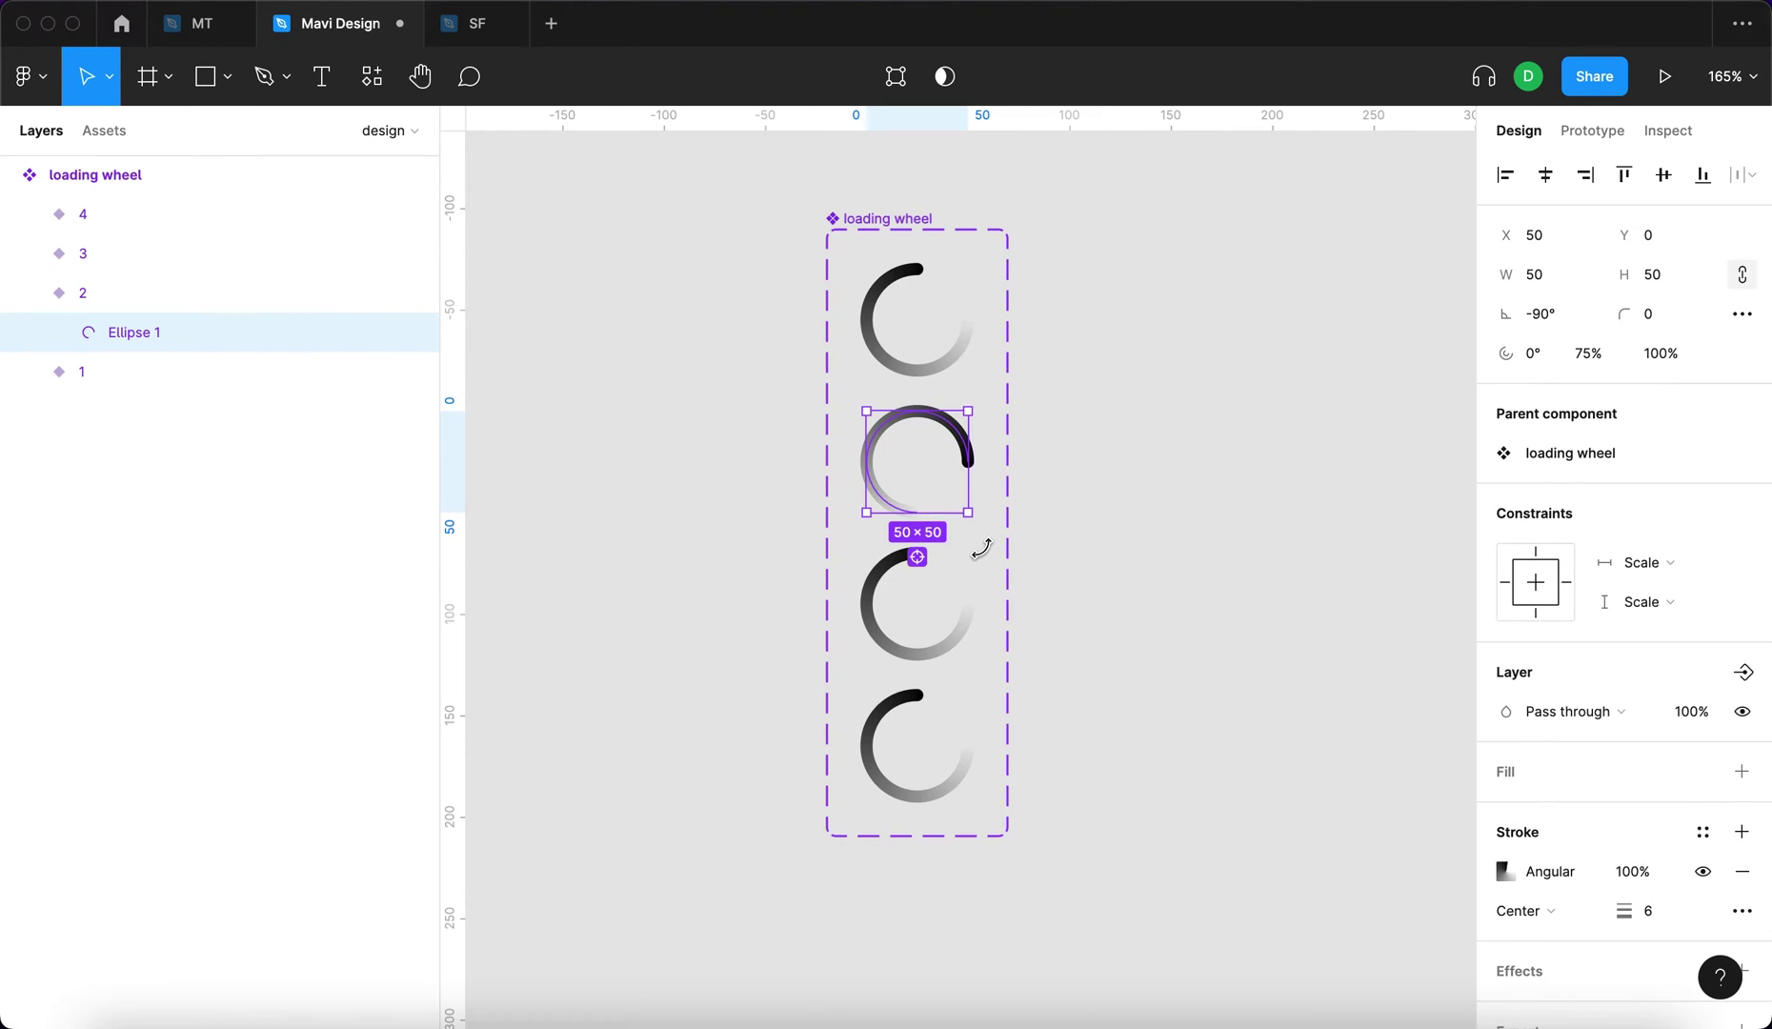
# - Rotate the arc ellipse inside variant 3 a half turn to 180°
pyautogui.click(162, 263)
pyautogui.click(30, 254)
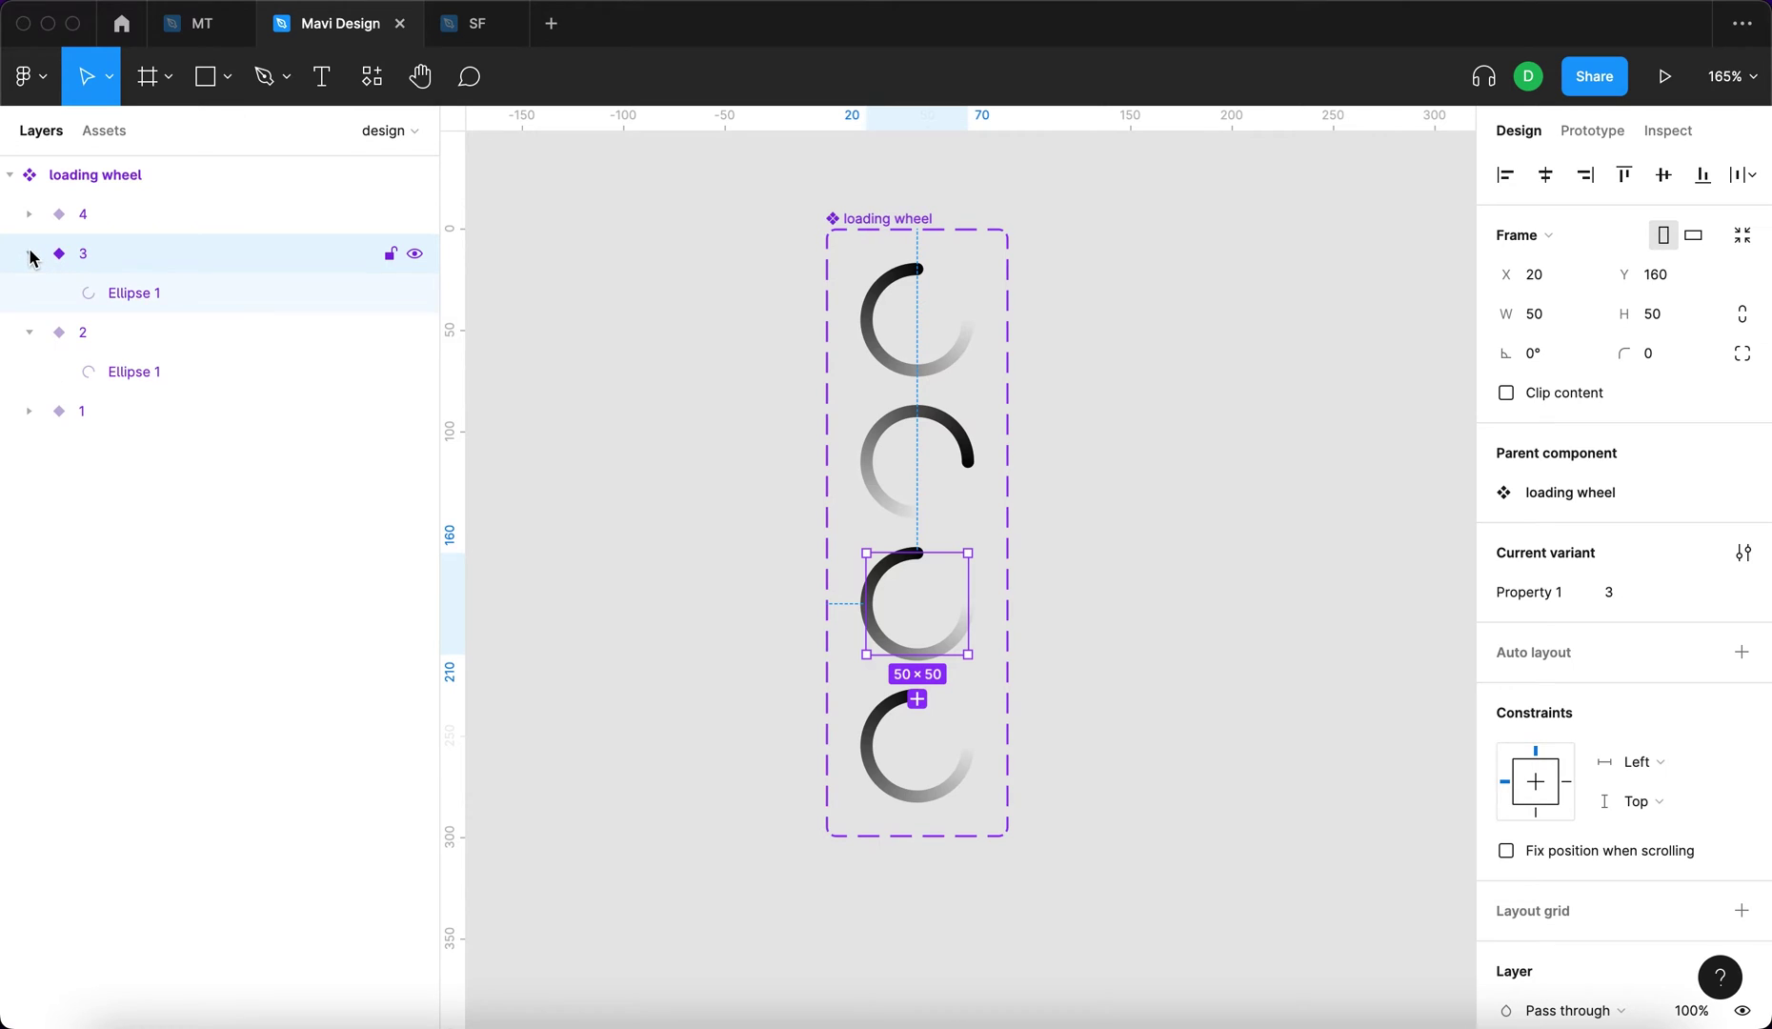
pyautogui.click(181, 292)
pyautogui.moveTo(982, 541); pyautogui.dragTo(843, 696)
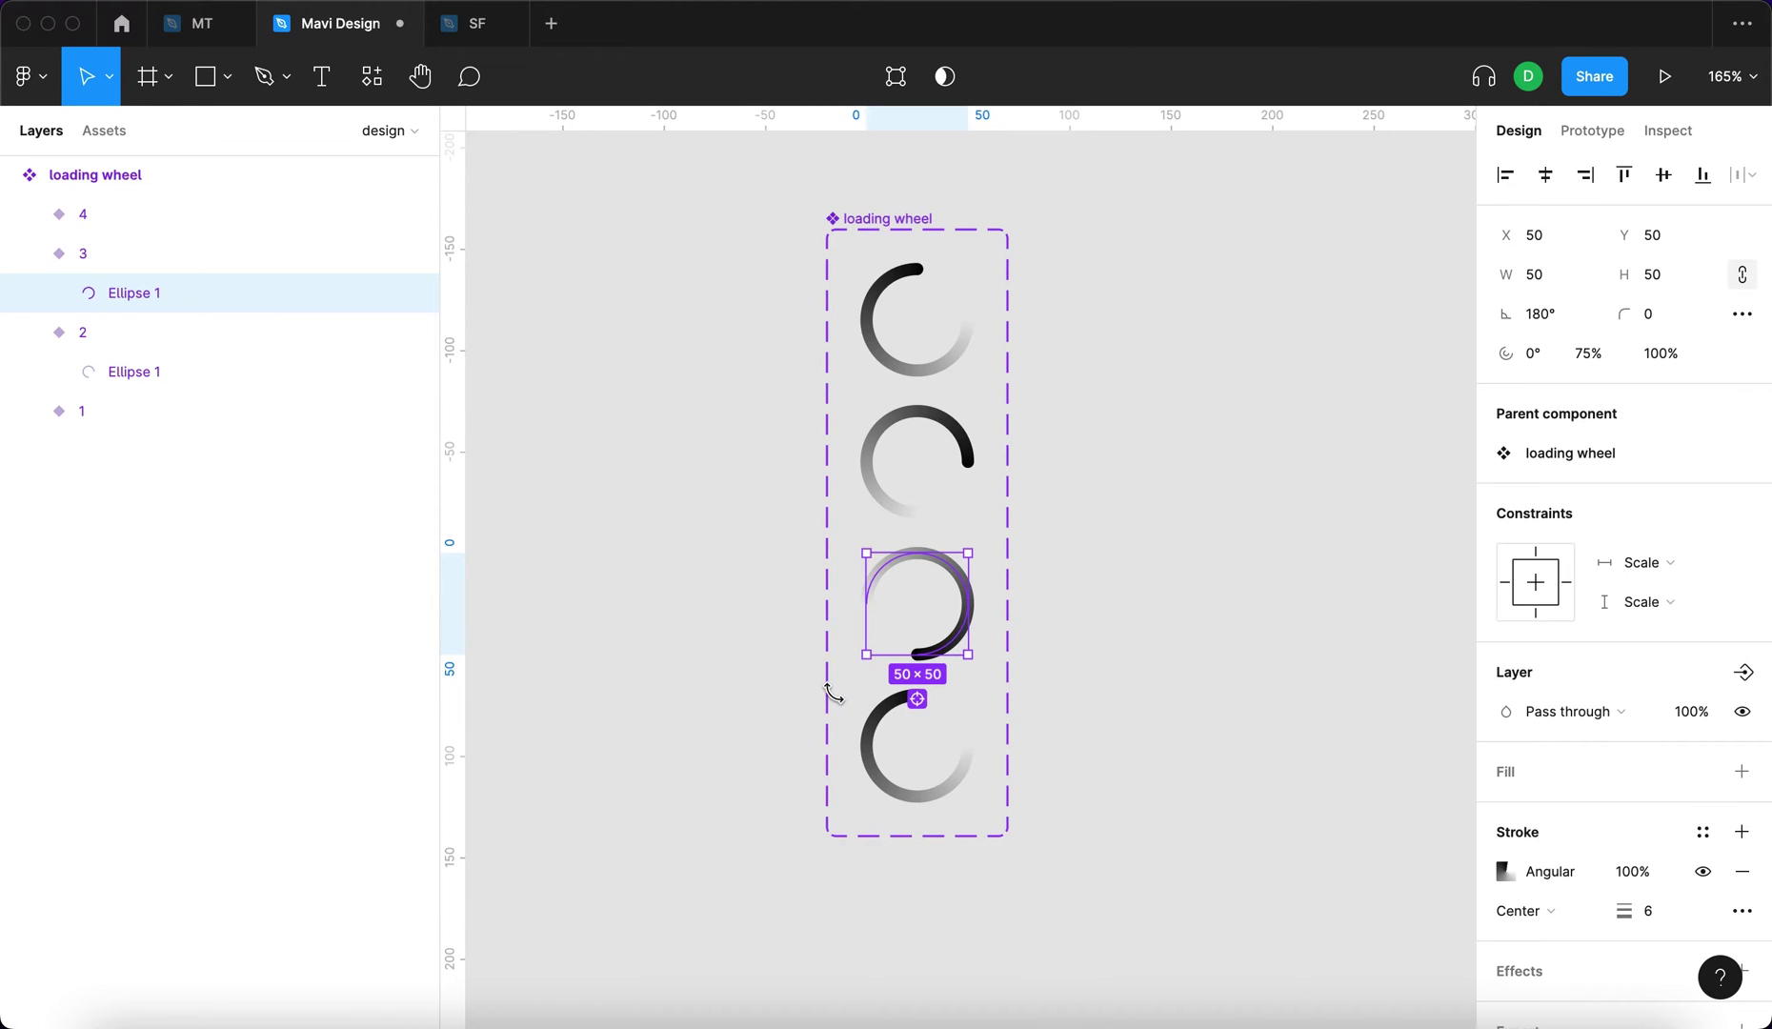
# - Rotate the arc ellipse inside variant 4 on to 90°
pyautogui.click(98, 217)
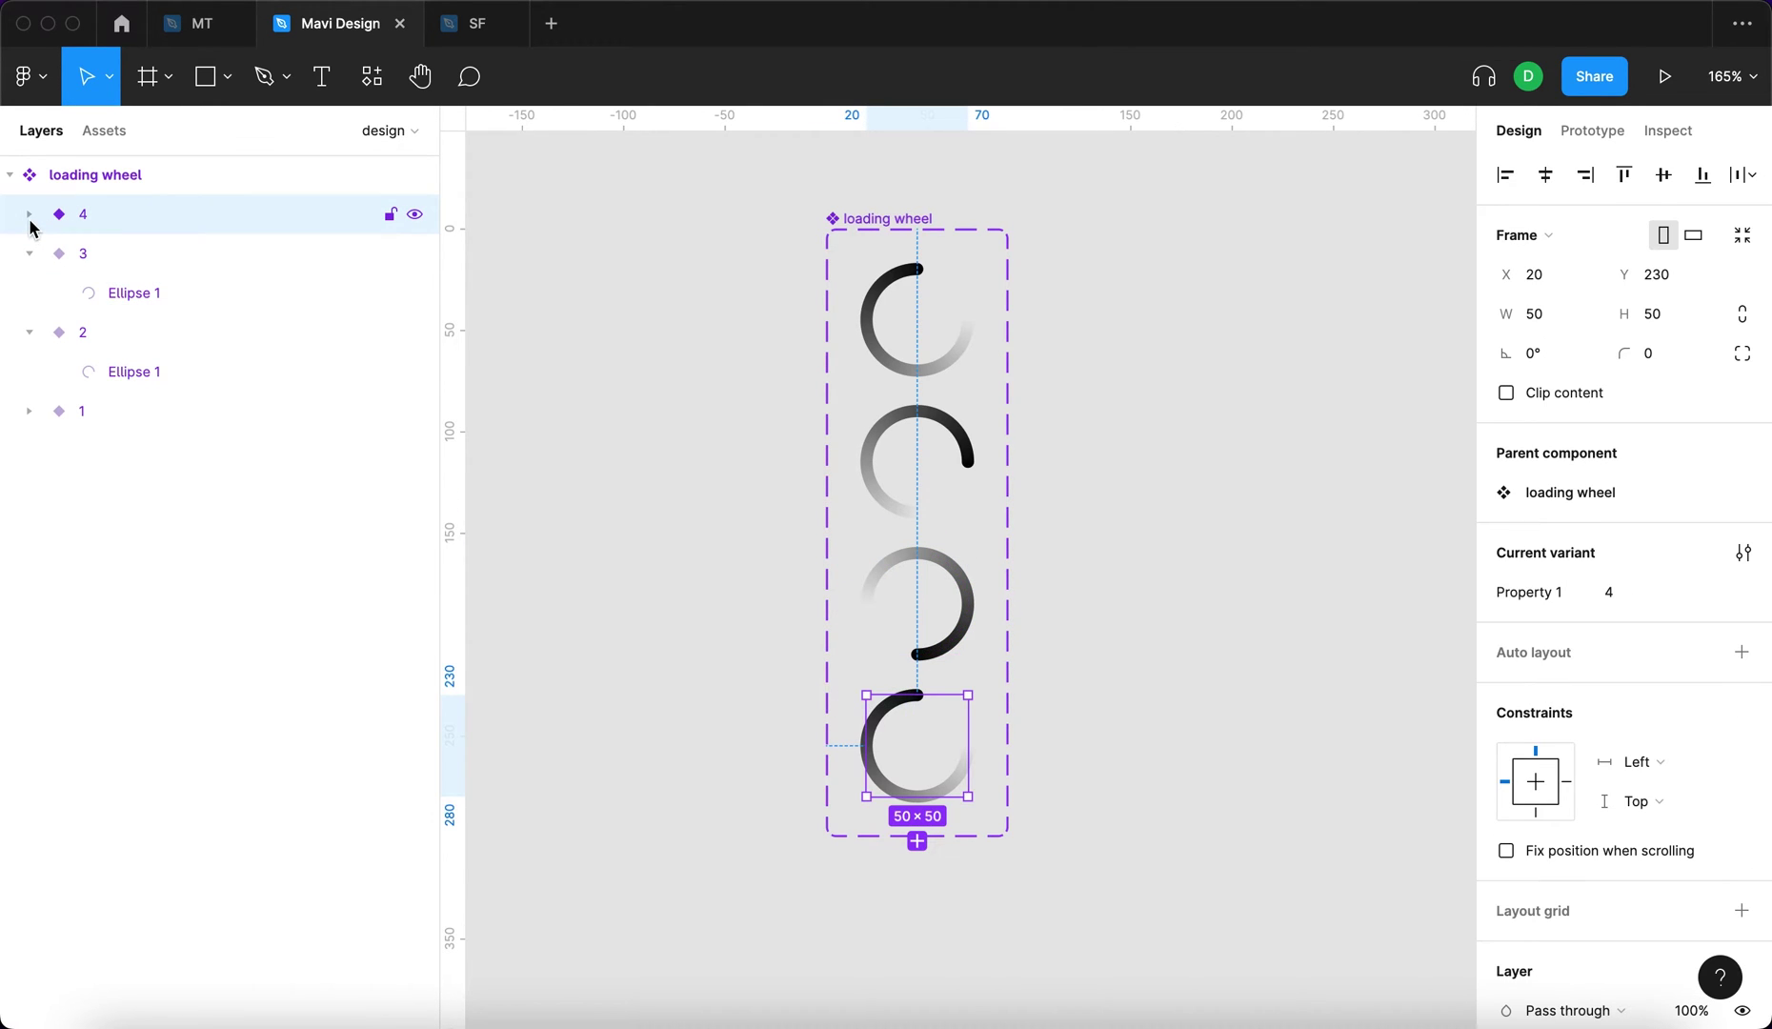
pyautogui.click(30, 215)
pyautogui.click(112, 253)
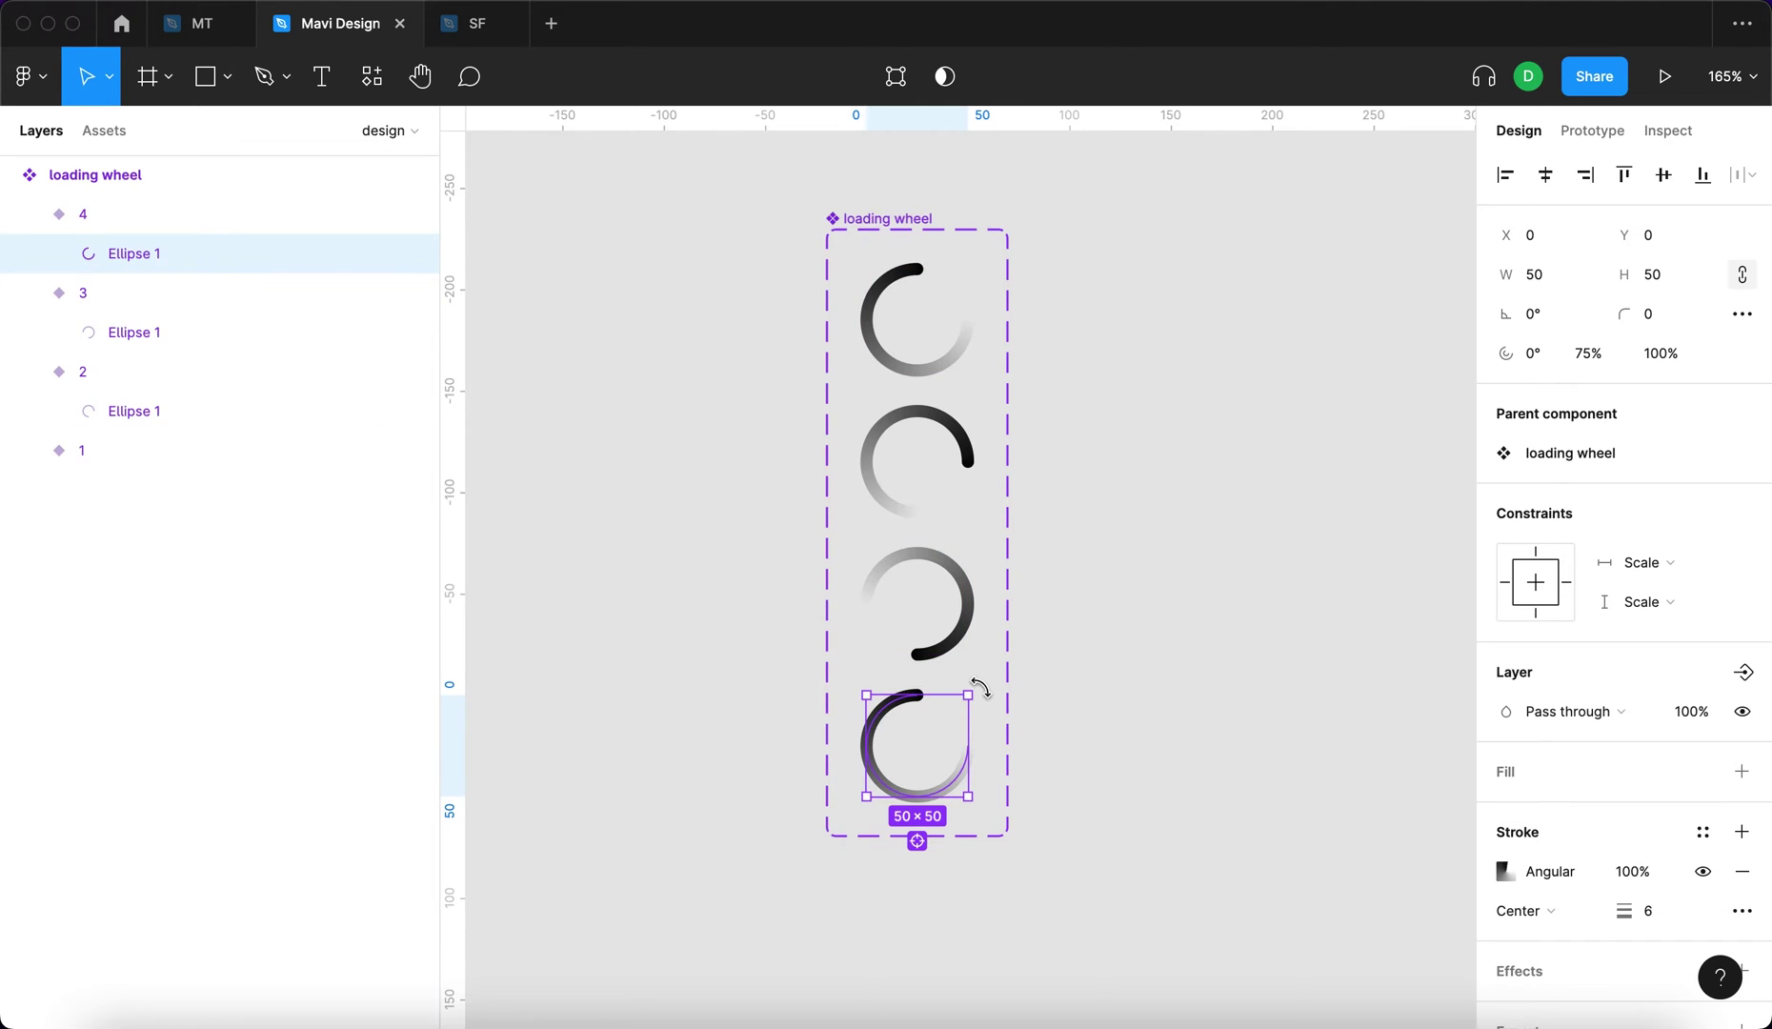
pyautogui.moveTo(996, 693); pyautogui.dragTo(832, 812)
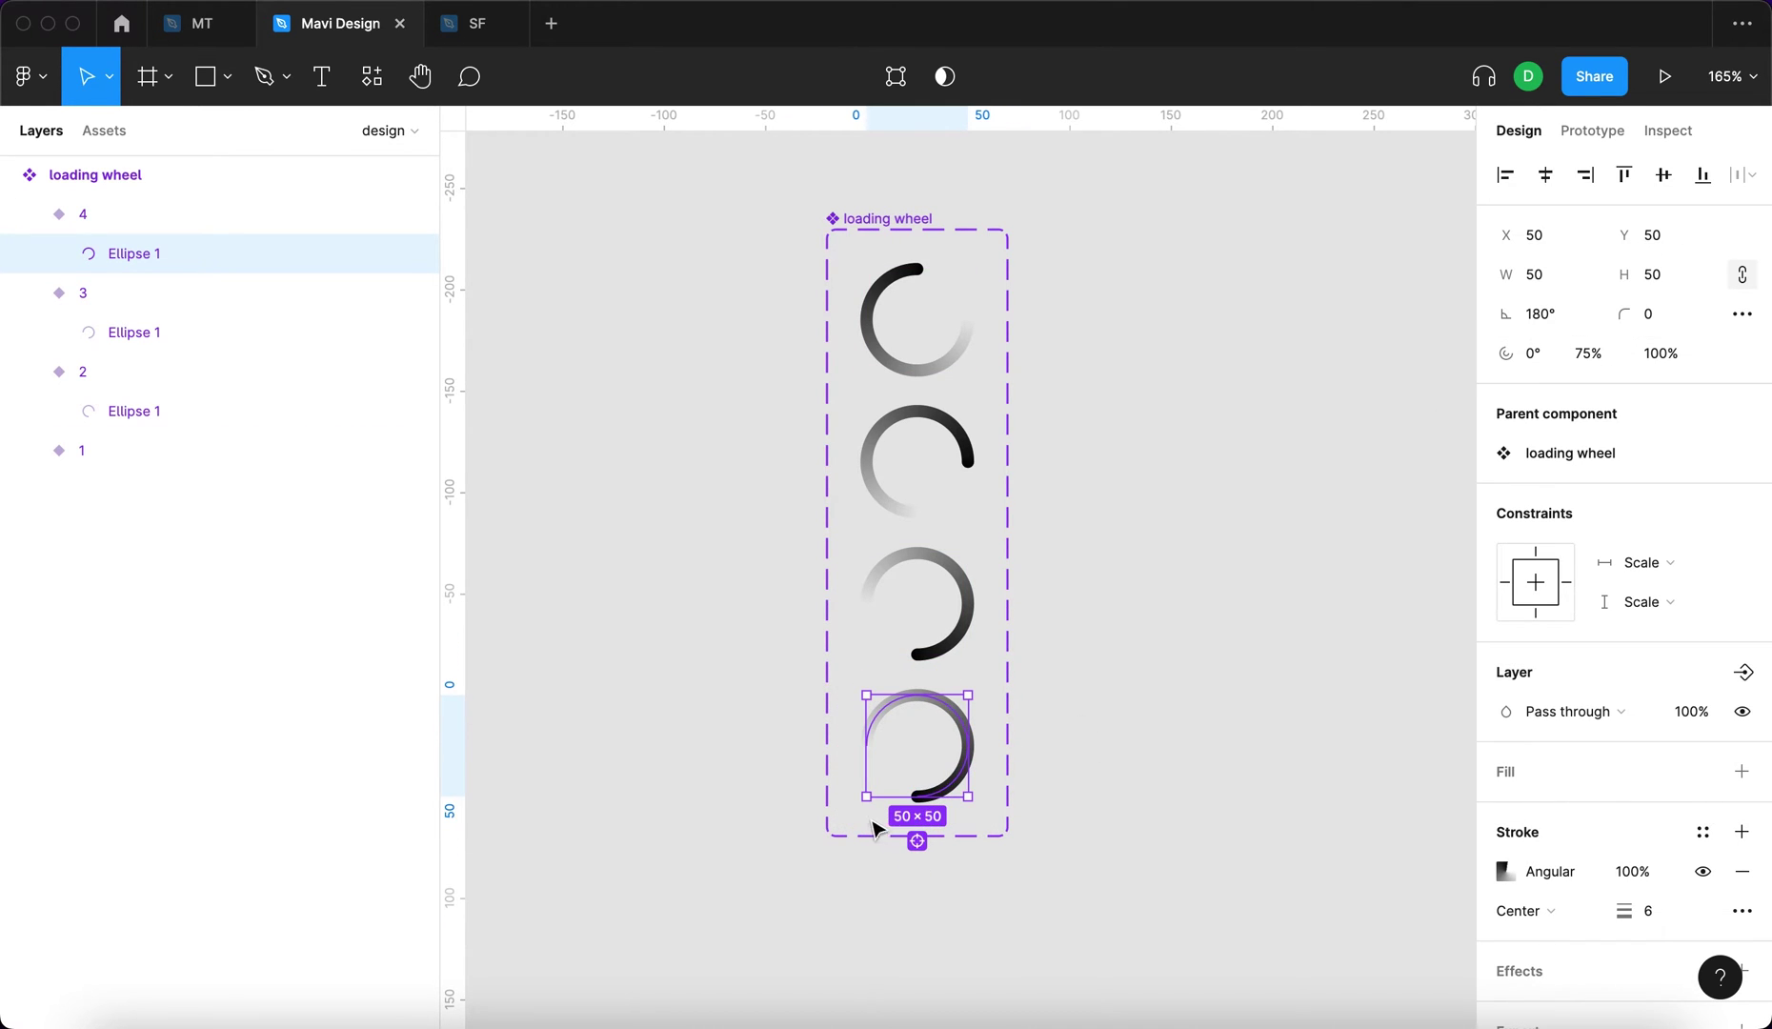
pyautogui.moveTo(855, 805); pyautogui.dragTo(844, 681)
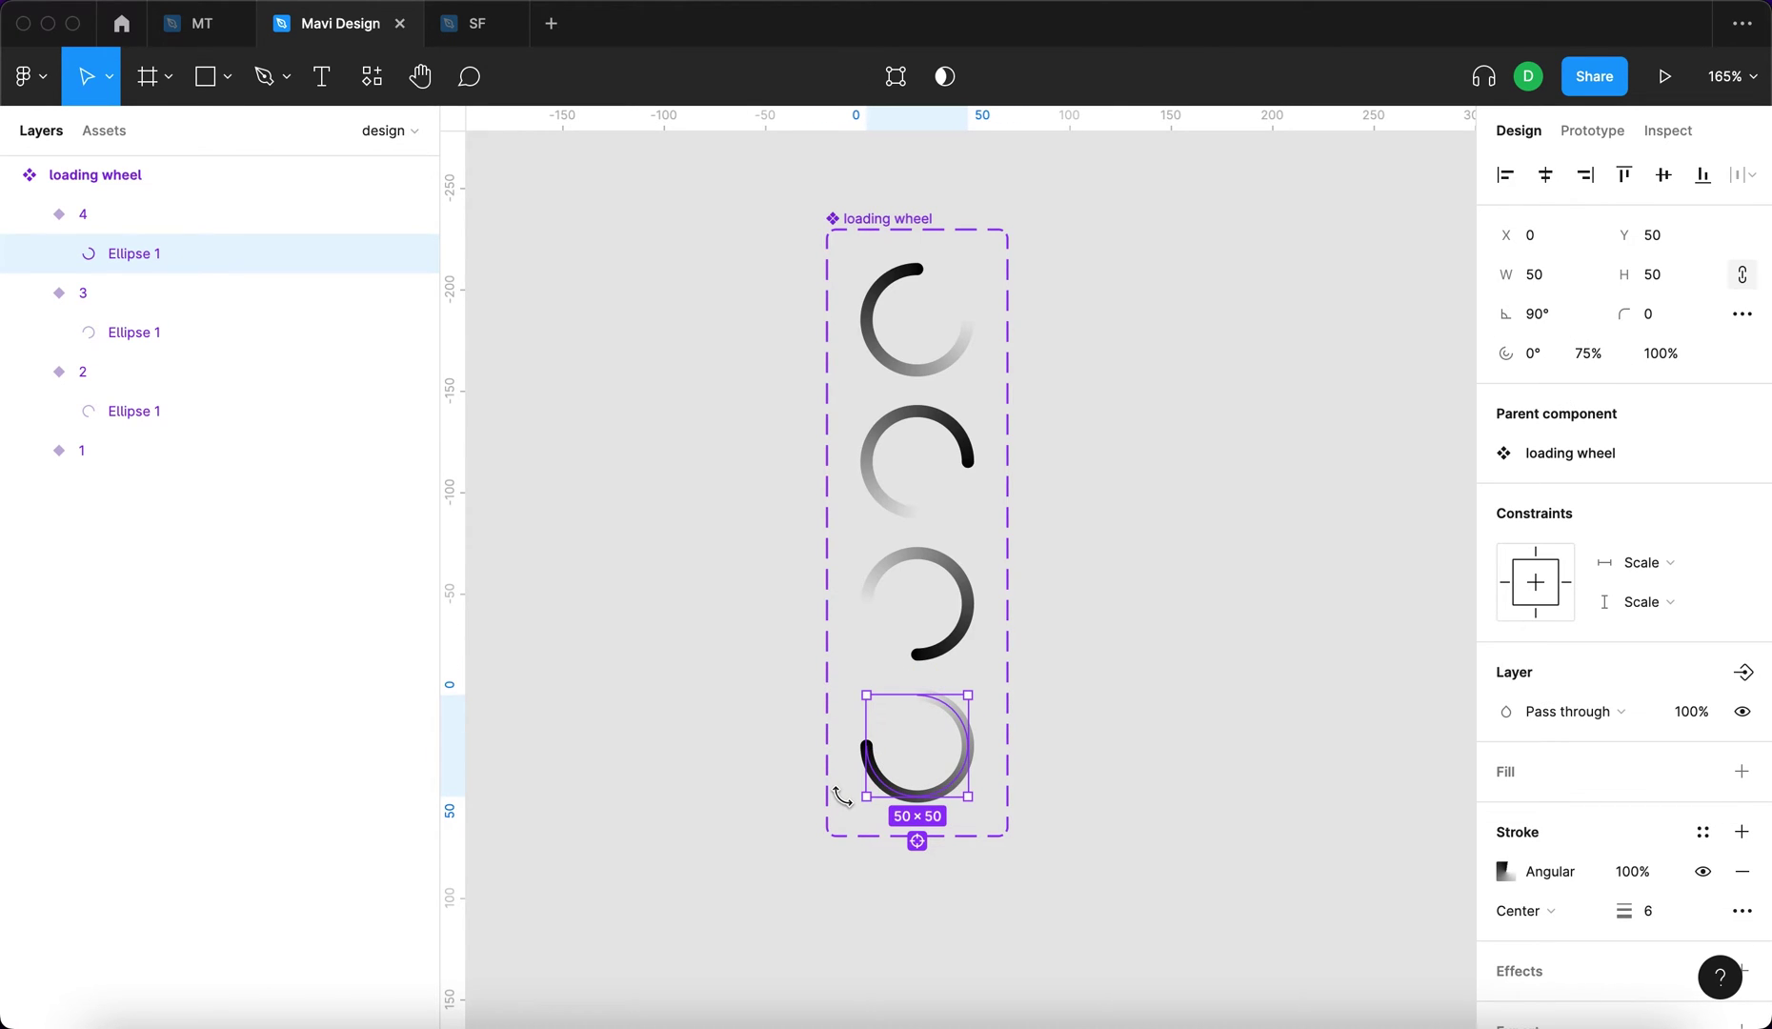
pyautogui.press('Escape')
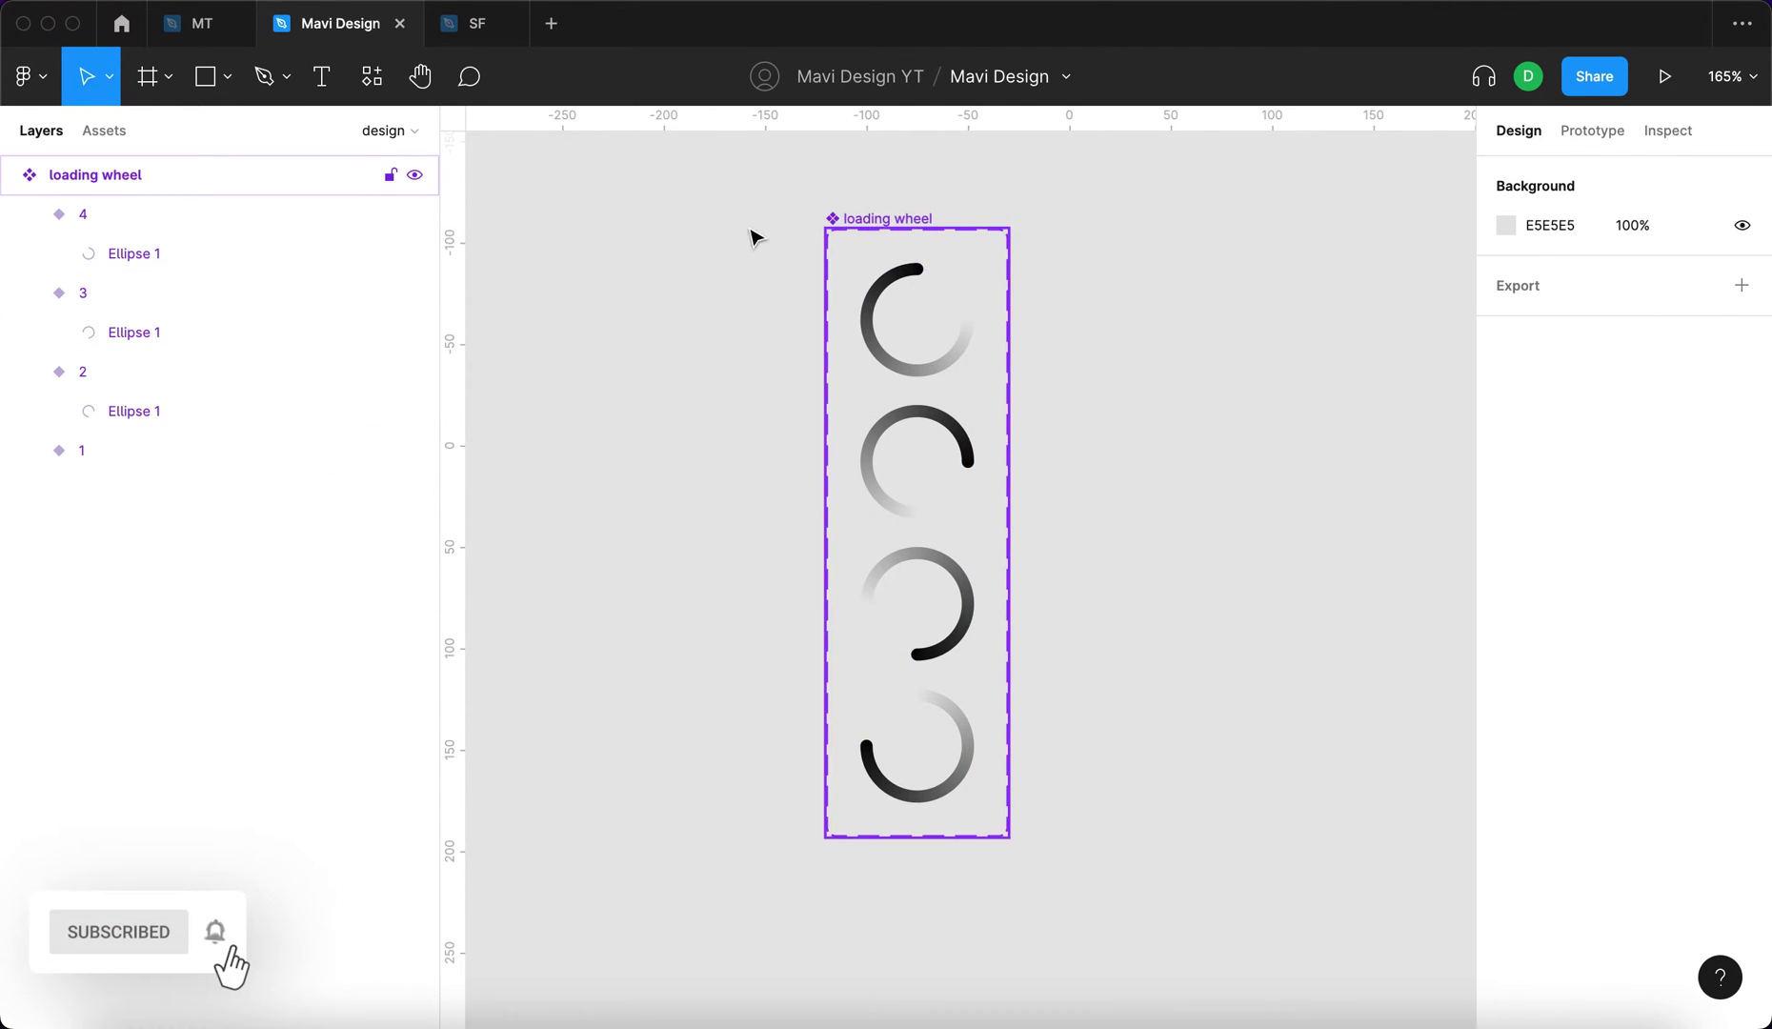
pyautogui.moveTo(843, 219); pyautogui.dragTo(657, 181)
# - Link variant 1 to variant 2 with an After delay 1 ms trigger, Linear easing, 500 ms
pyautogui.click(1573, 138)
pyautogui.click(752, 252)
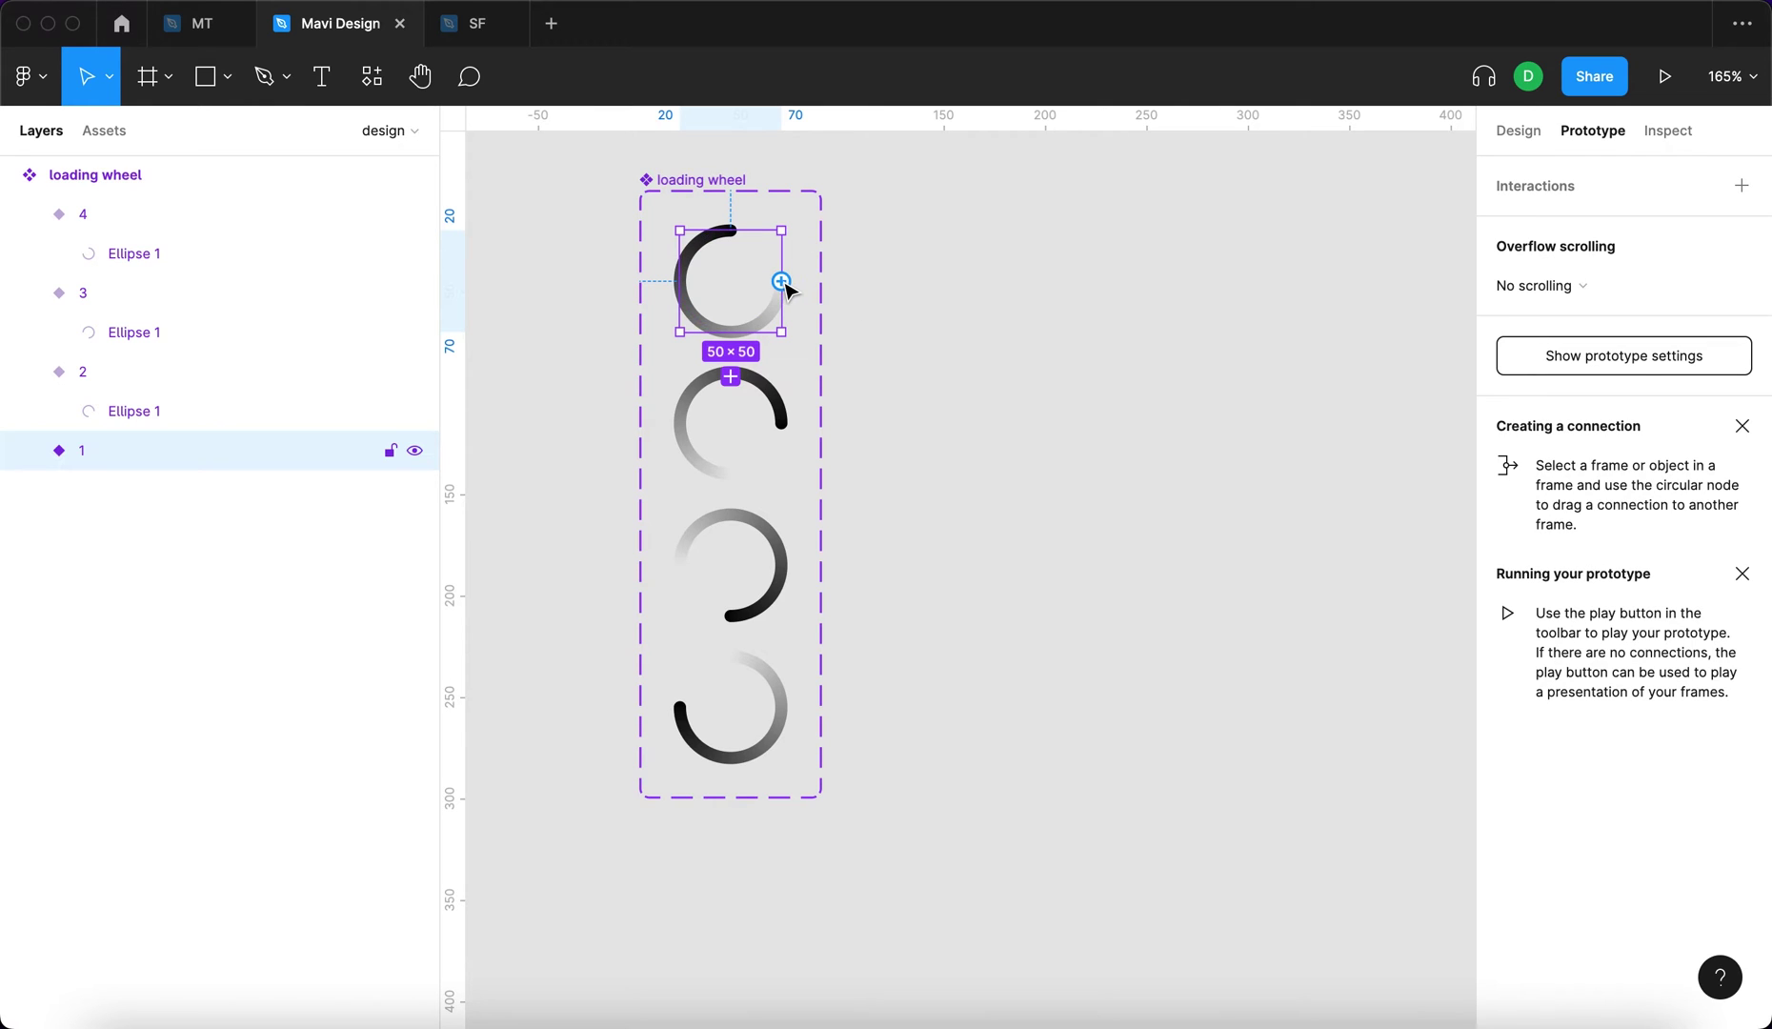
pyautogui.moveTo(785, 285); pyautogui.dragTo(765, 438)
pyautogui.click(1336, 289)
pyautogui.click(1332, 591)
pyautogui.click(1388, 302)
pyautogui.write('1')
pyautogui.press('Return')
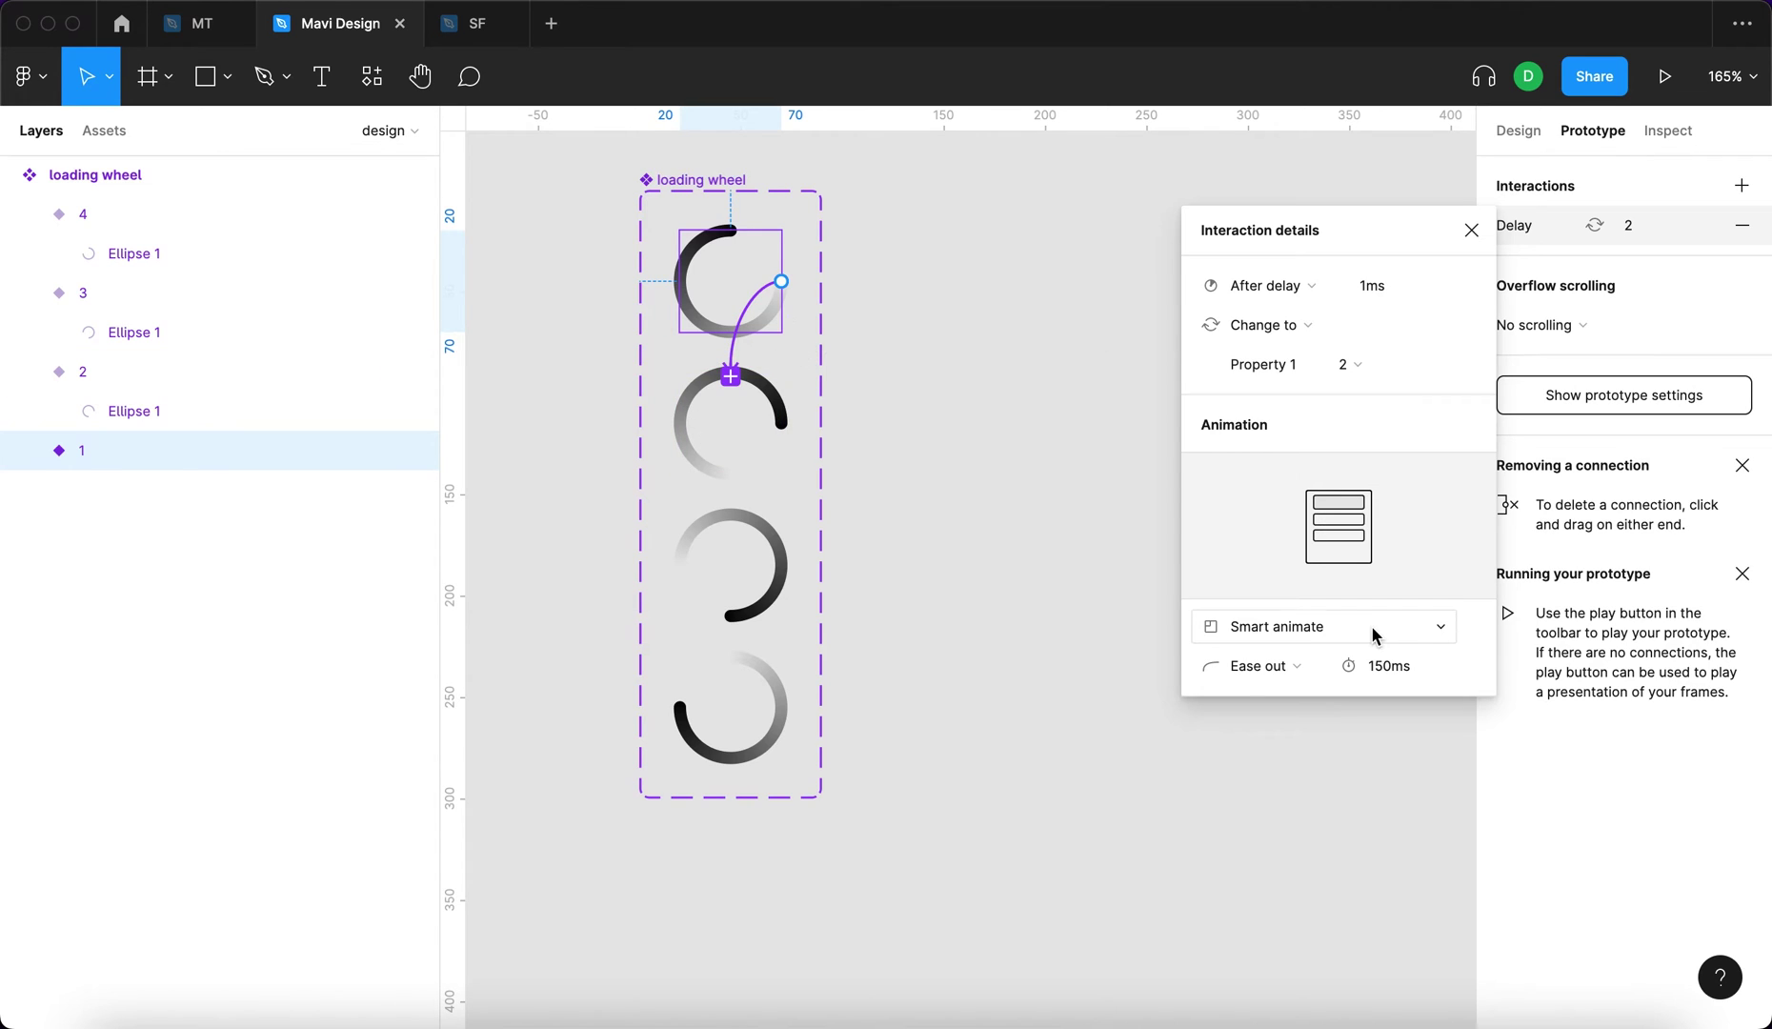
pyautogui.click(1301, 667)
pyautogui.click(1305, 590)
pyautogui.click(1391, 672)
pyautogui.write('500')
pyautogui.press('Return')
# - Link variant 2 to variant 3 with an After delay 1 ms trigger and Smart animate
pyautogui.click(705, 428)
pyautogui.moveTo(781, 423); pyautogui.dragTo(768, 585)
pyautogui.click(1257, 286)
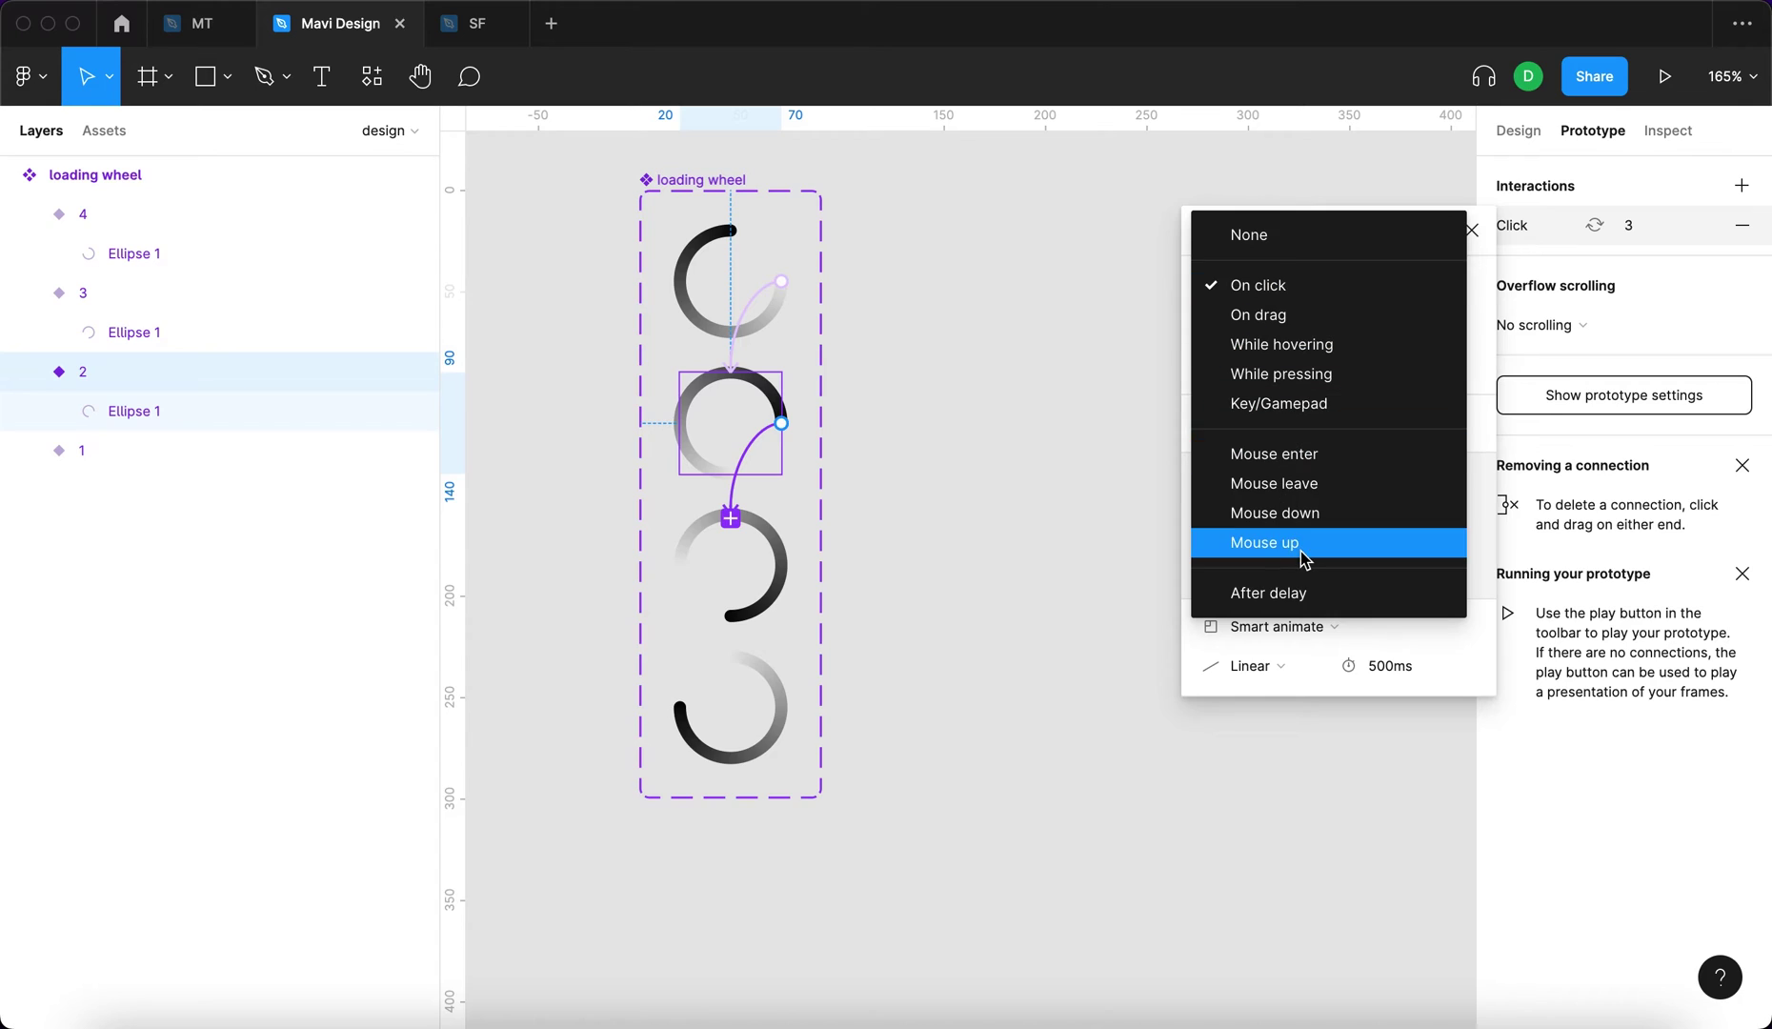
pyautogui.click(1306, 593)
pyautogui.write('1')
pyautogui.press('Return')
pyautogui.click(1277, 626)
pyautogui.click(1305, 624)
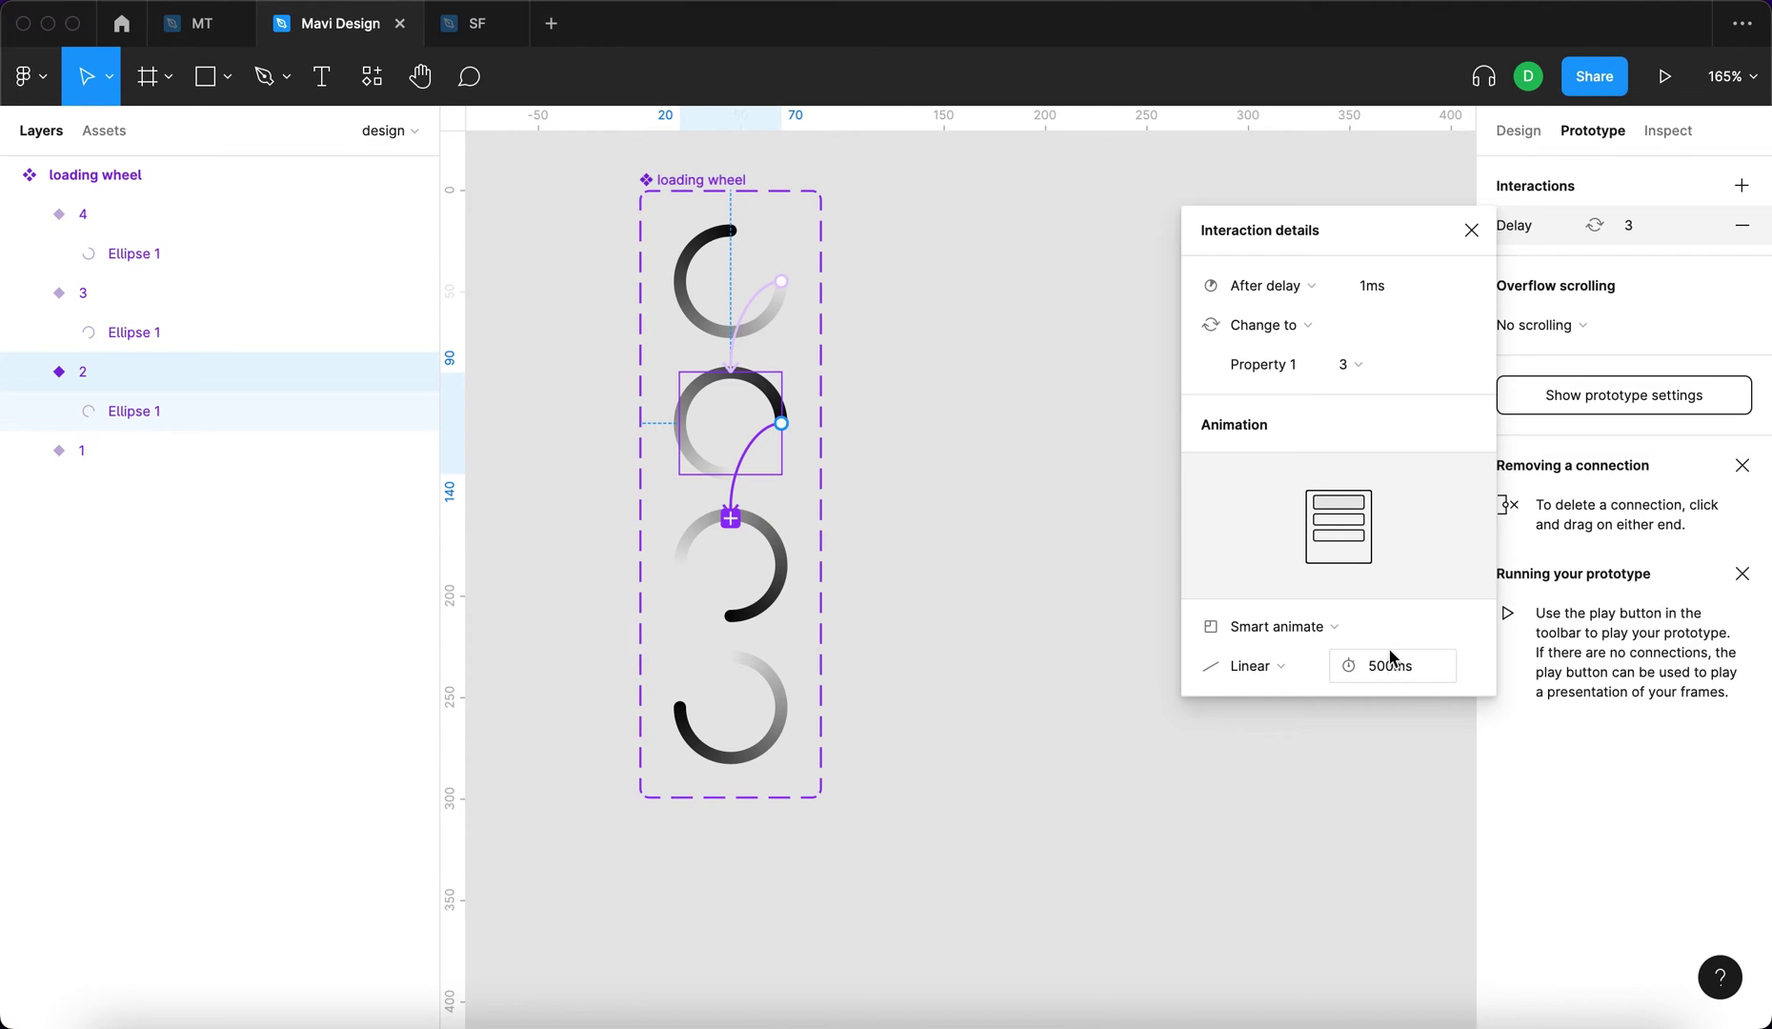
# - Link variant 3 to variant 4 with an After delay 1 ms trigger
pyautogui.click(763, 572)
pyautogui.moveTo(817, 571); pyautogui.dragTo(763, 705)
pyautogui.click(1267, 285)
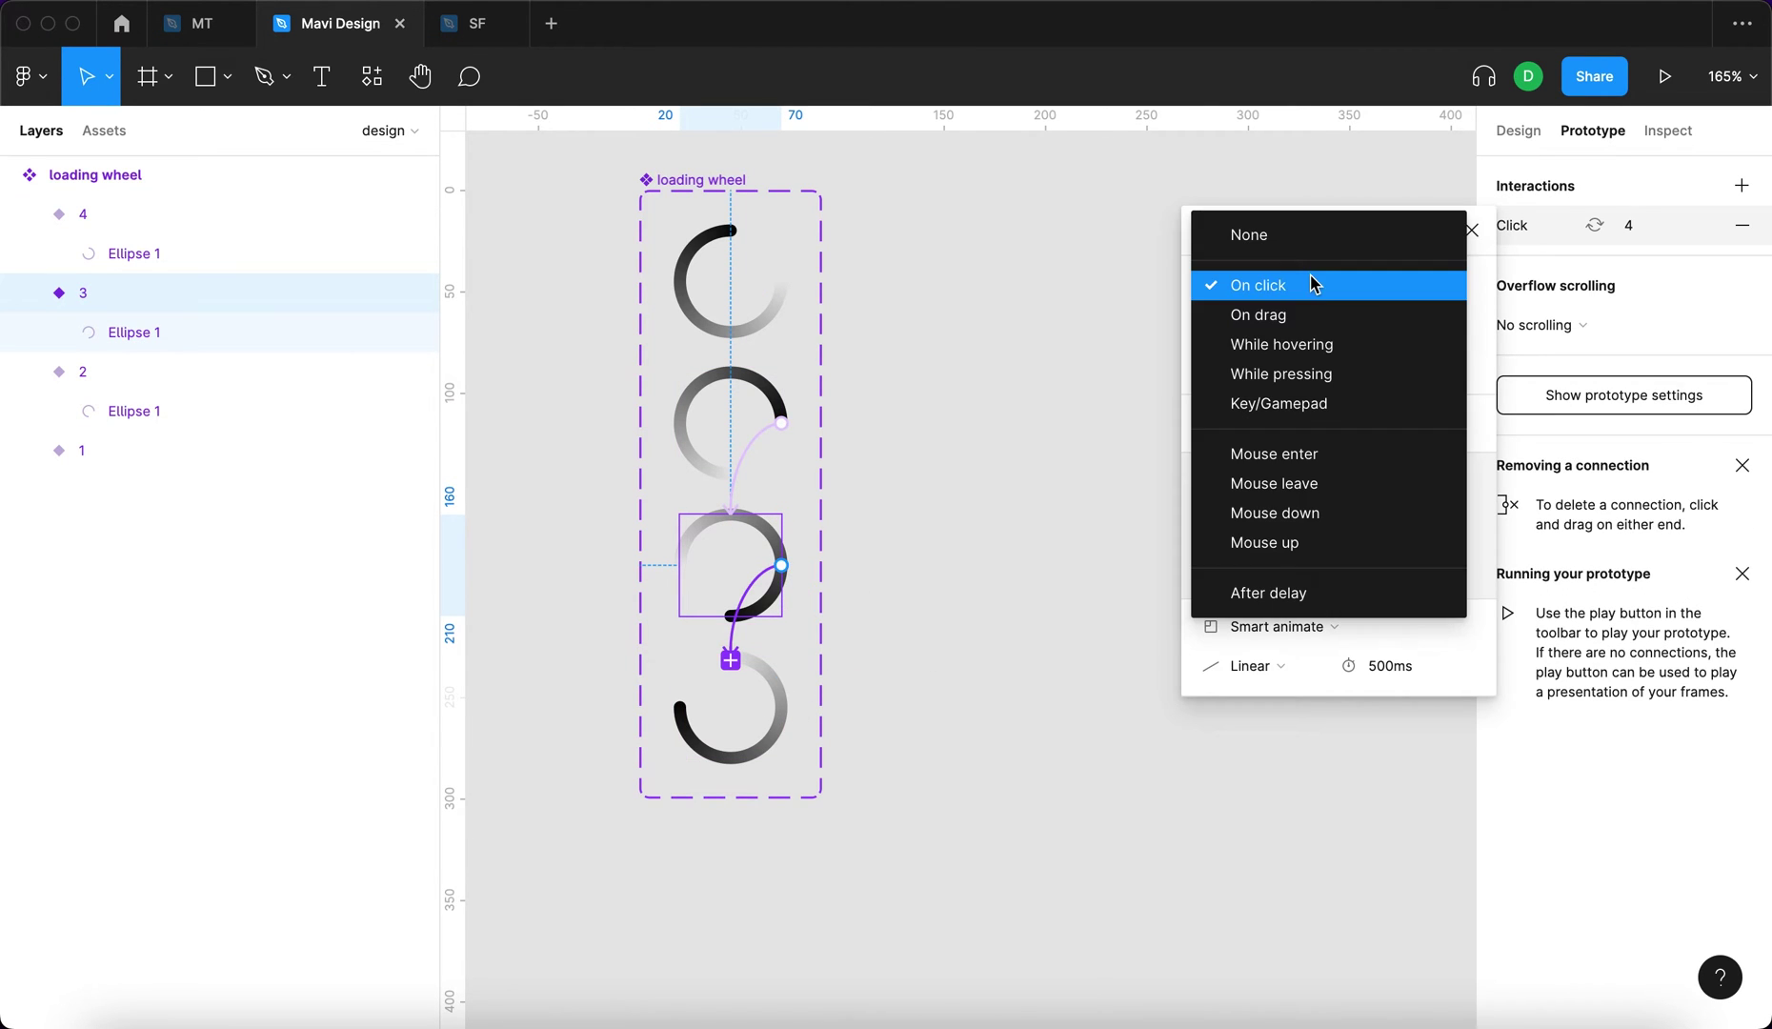
pyautogui.click(1334, 593)
pyautogui.write('1')
pyautogui.press('Return')
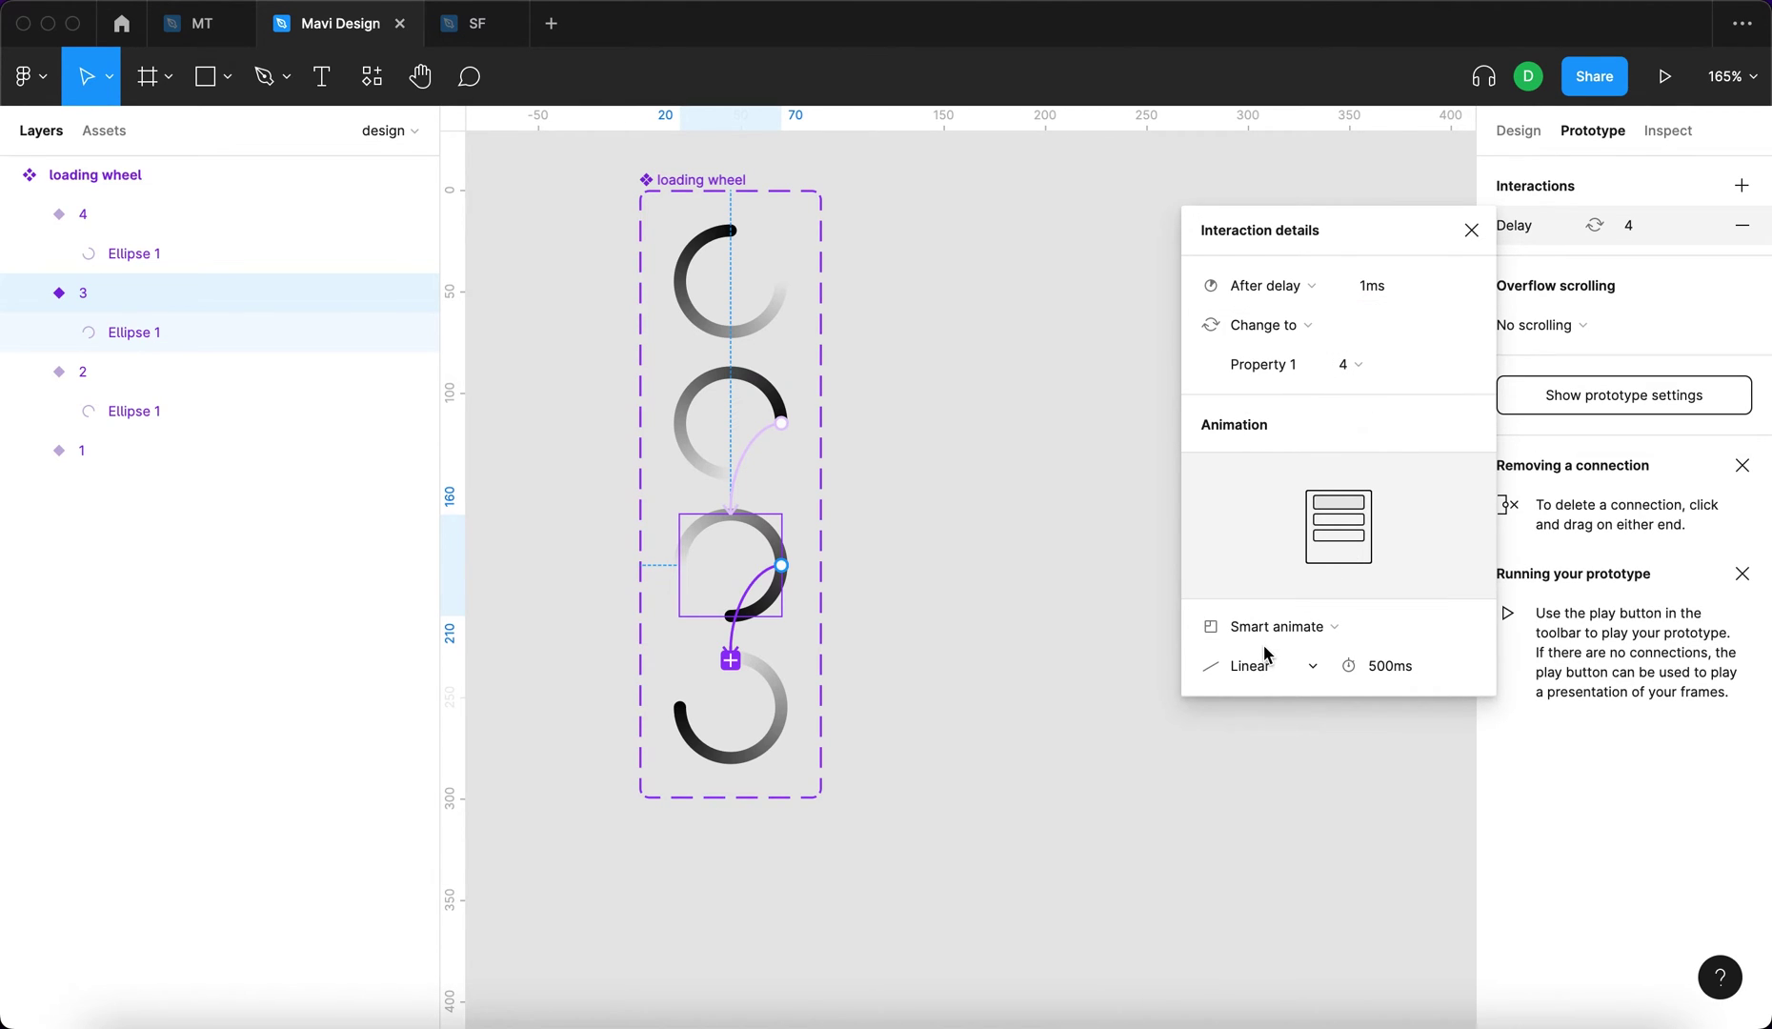
pyautogui.click(778, 715)
# - Link variant 4 back to variant 1 with an After delay trigger of 1 ms
pyautogui.moveTo(781, 708); pyautogui.dragTo(725, 300)
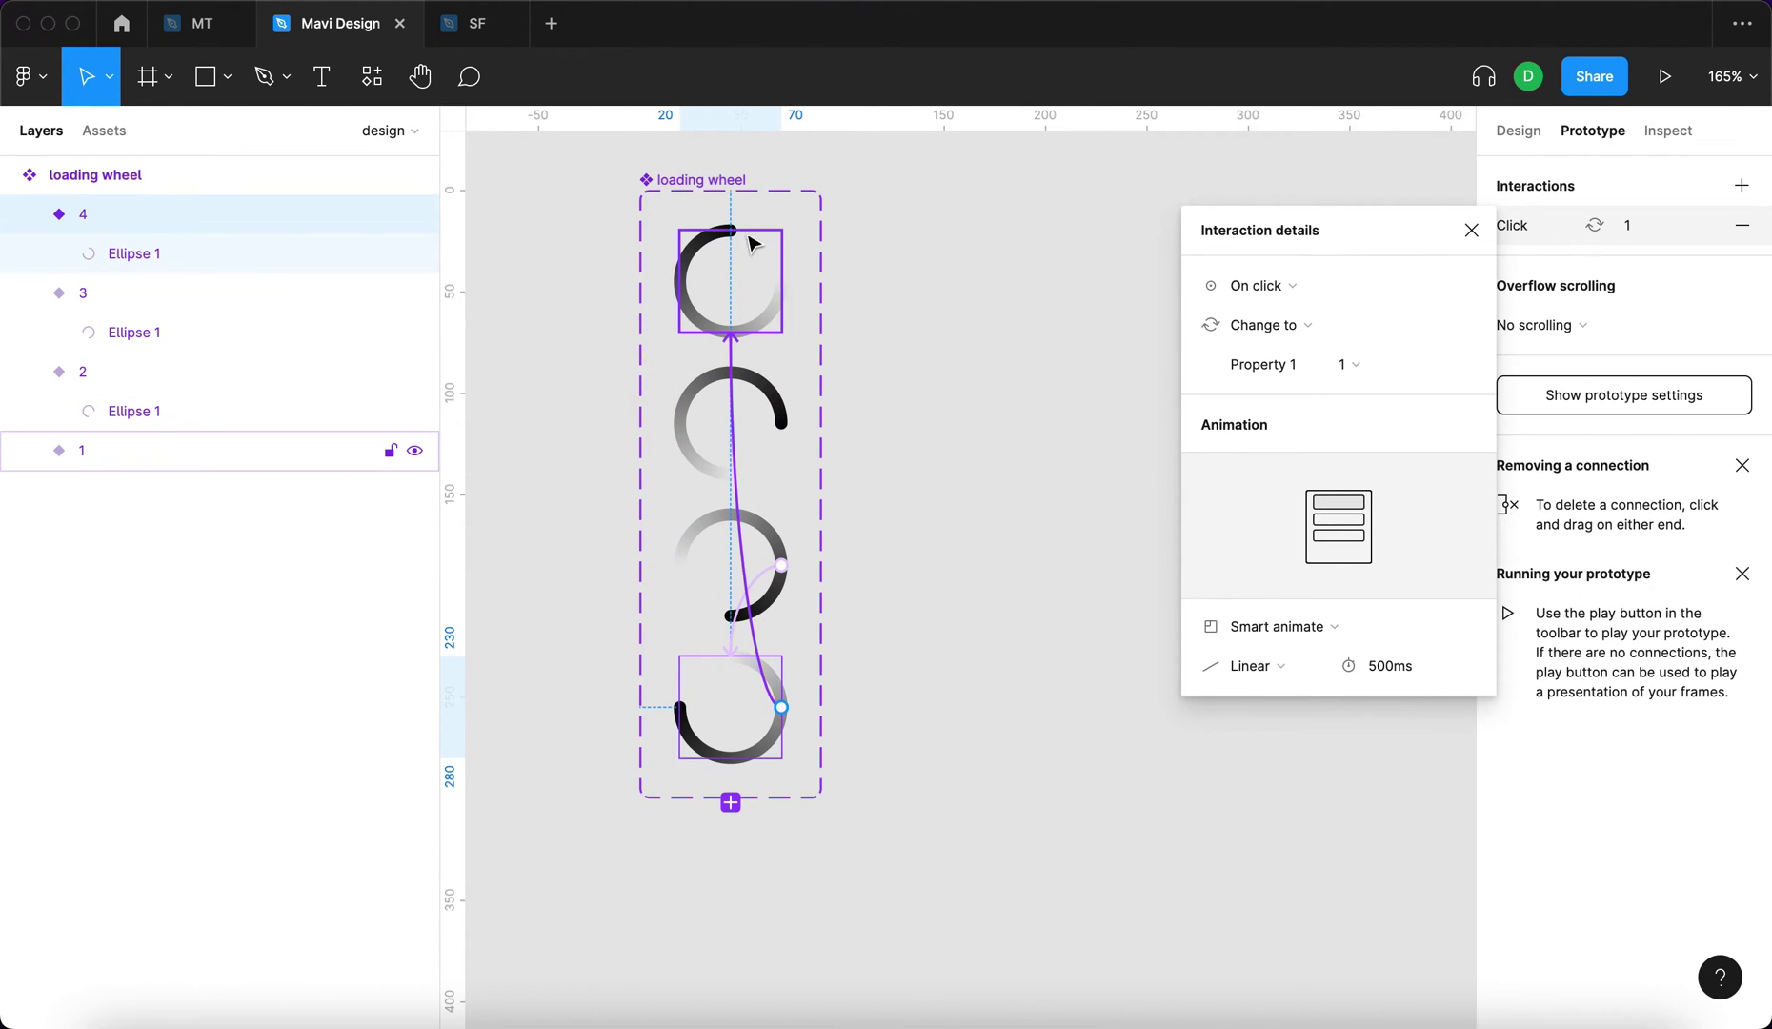
pyautogui.click(1307, 290)
pyautogui.click(1343, 589)
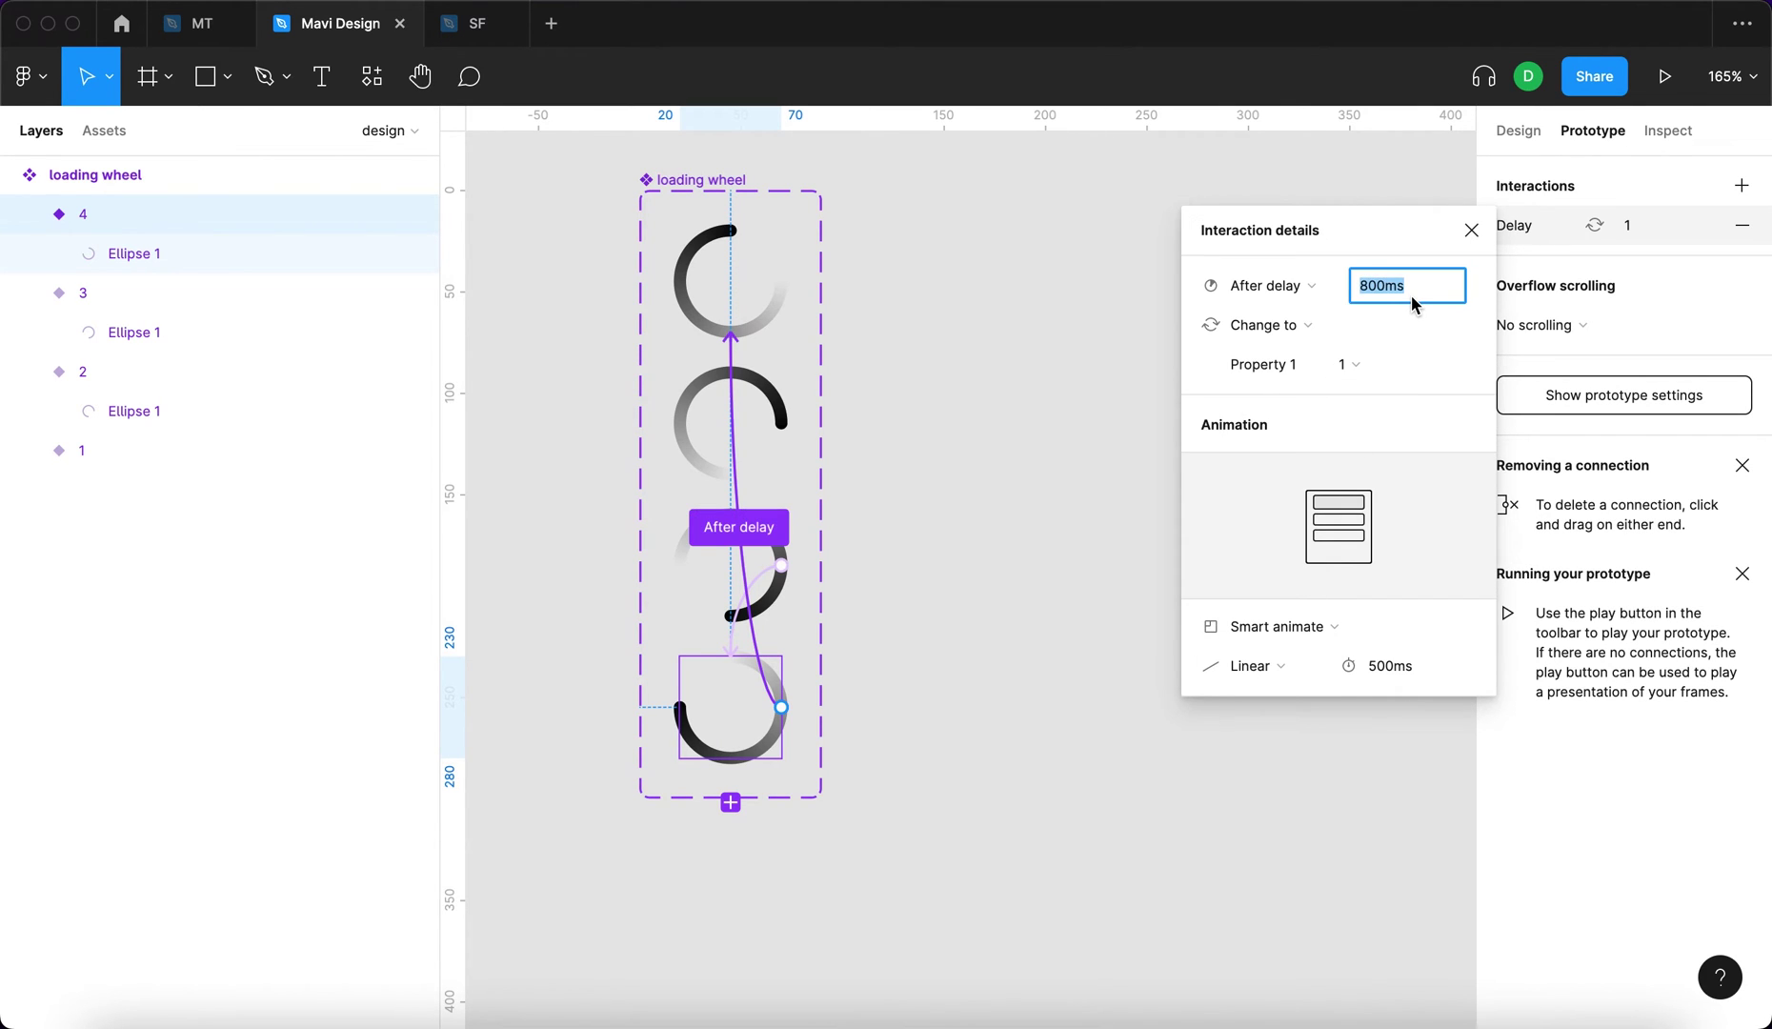
pyautogui.write('1')
pyautogui.press('Return')
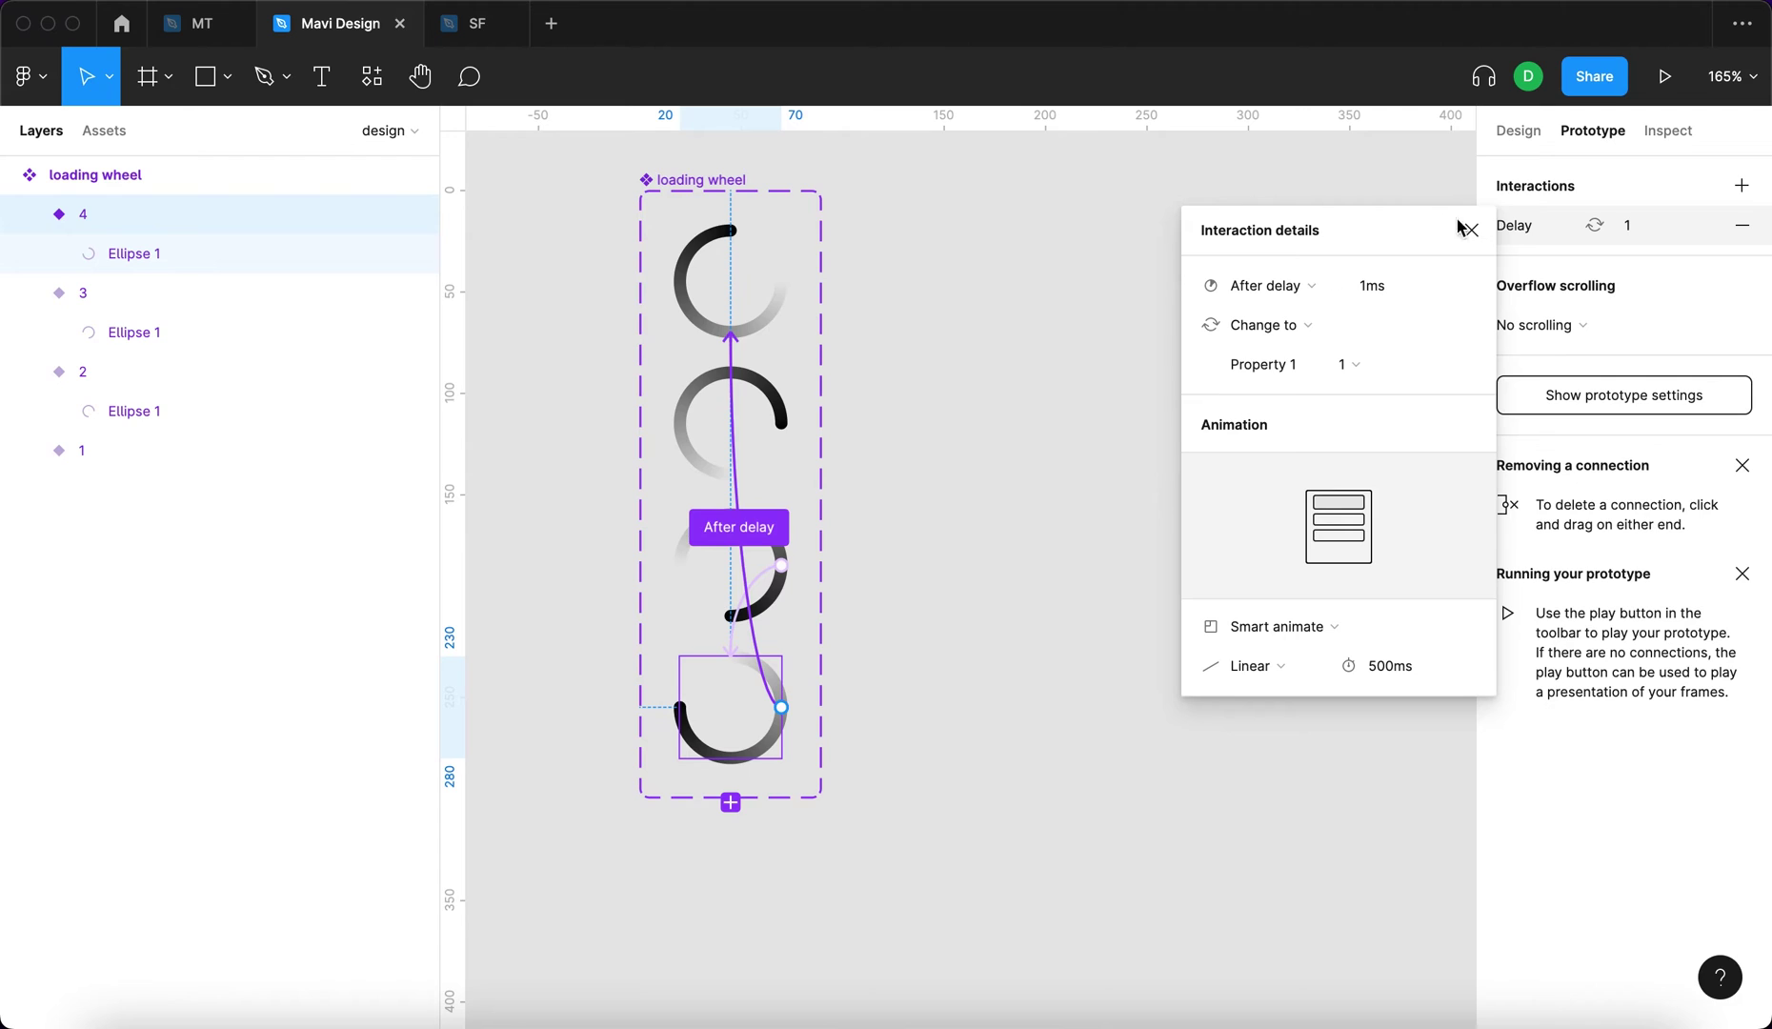
pyautogui.click(1472, 230)
# - Review the loading wheel set and each variant's delay links in the Prototype tab
pyautogui.click(787, 158)
pyautogui.click(735, 180)
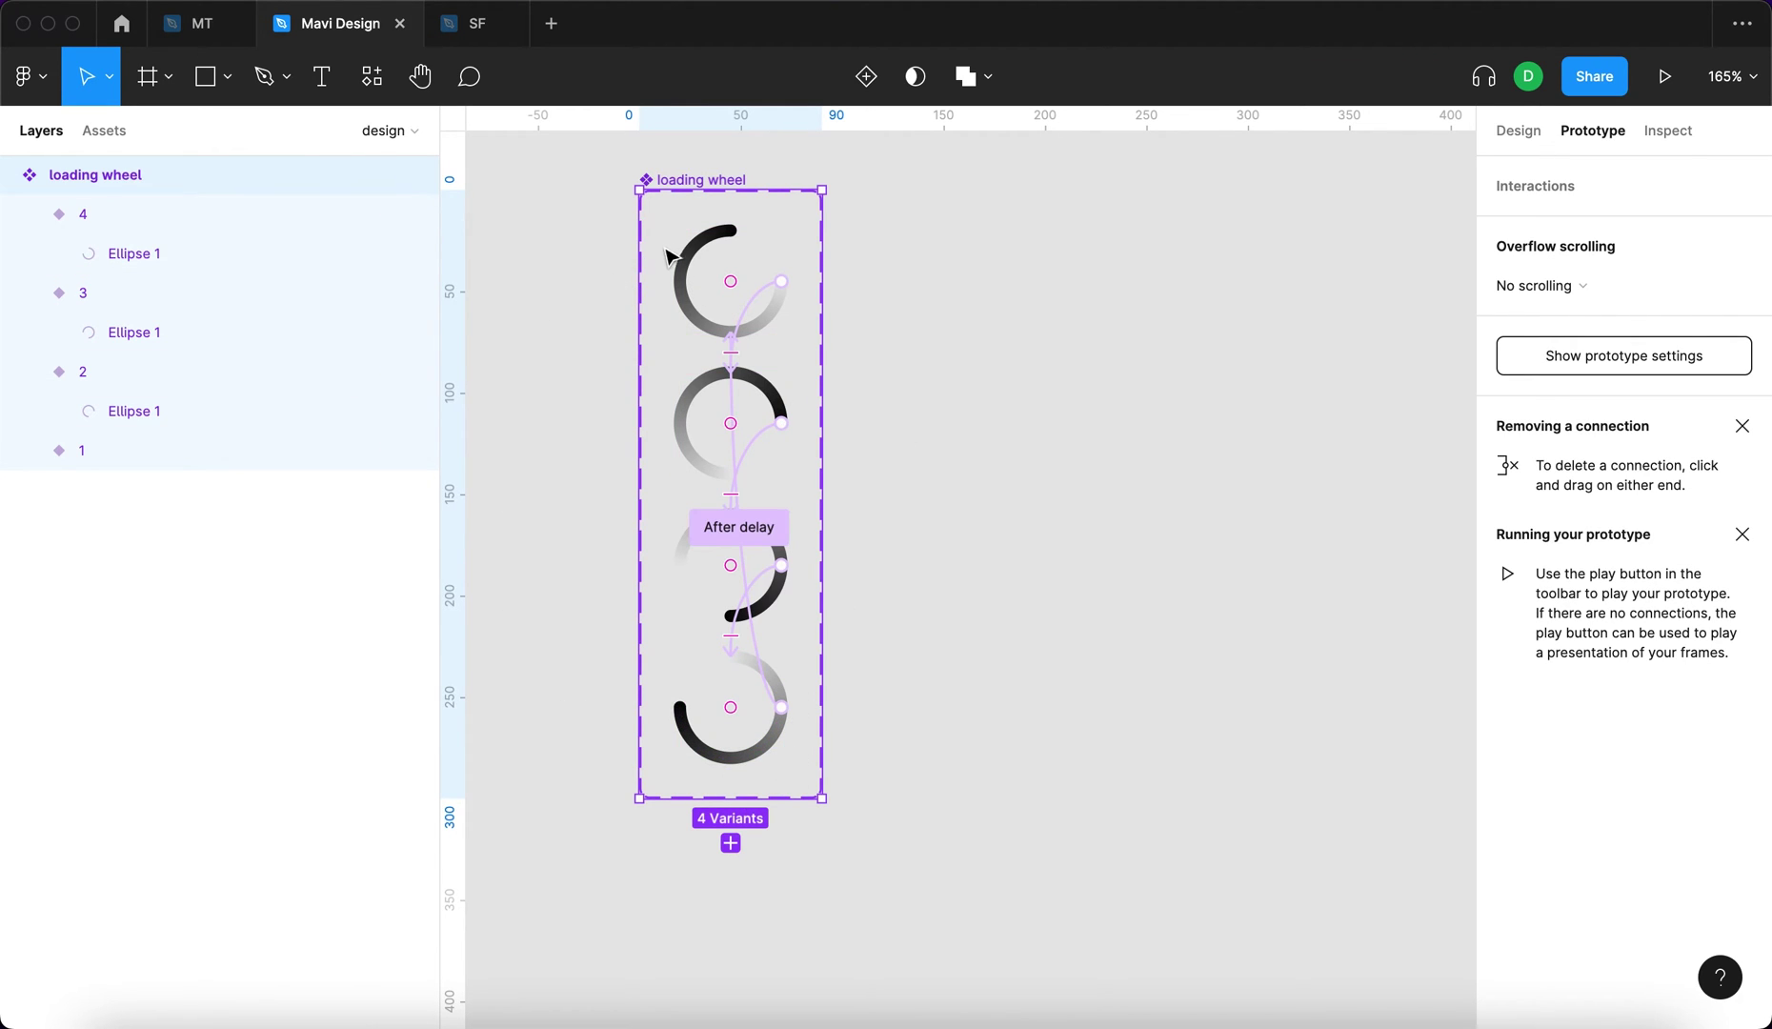
pyautogui.click(944, 700)
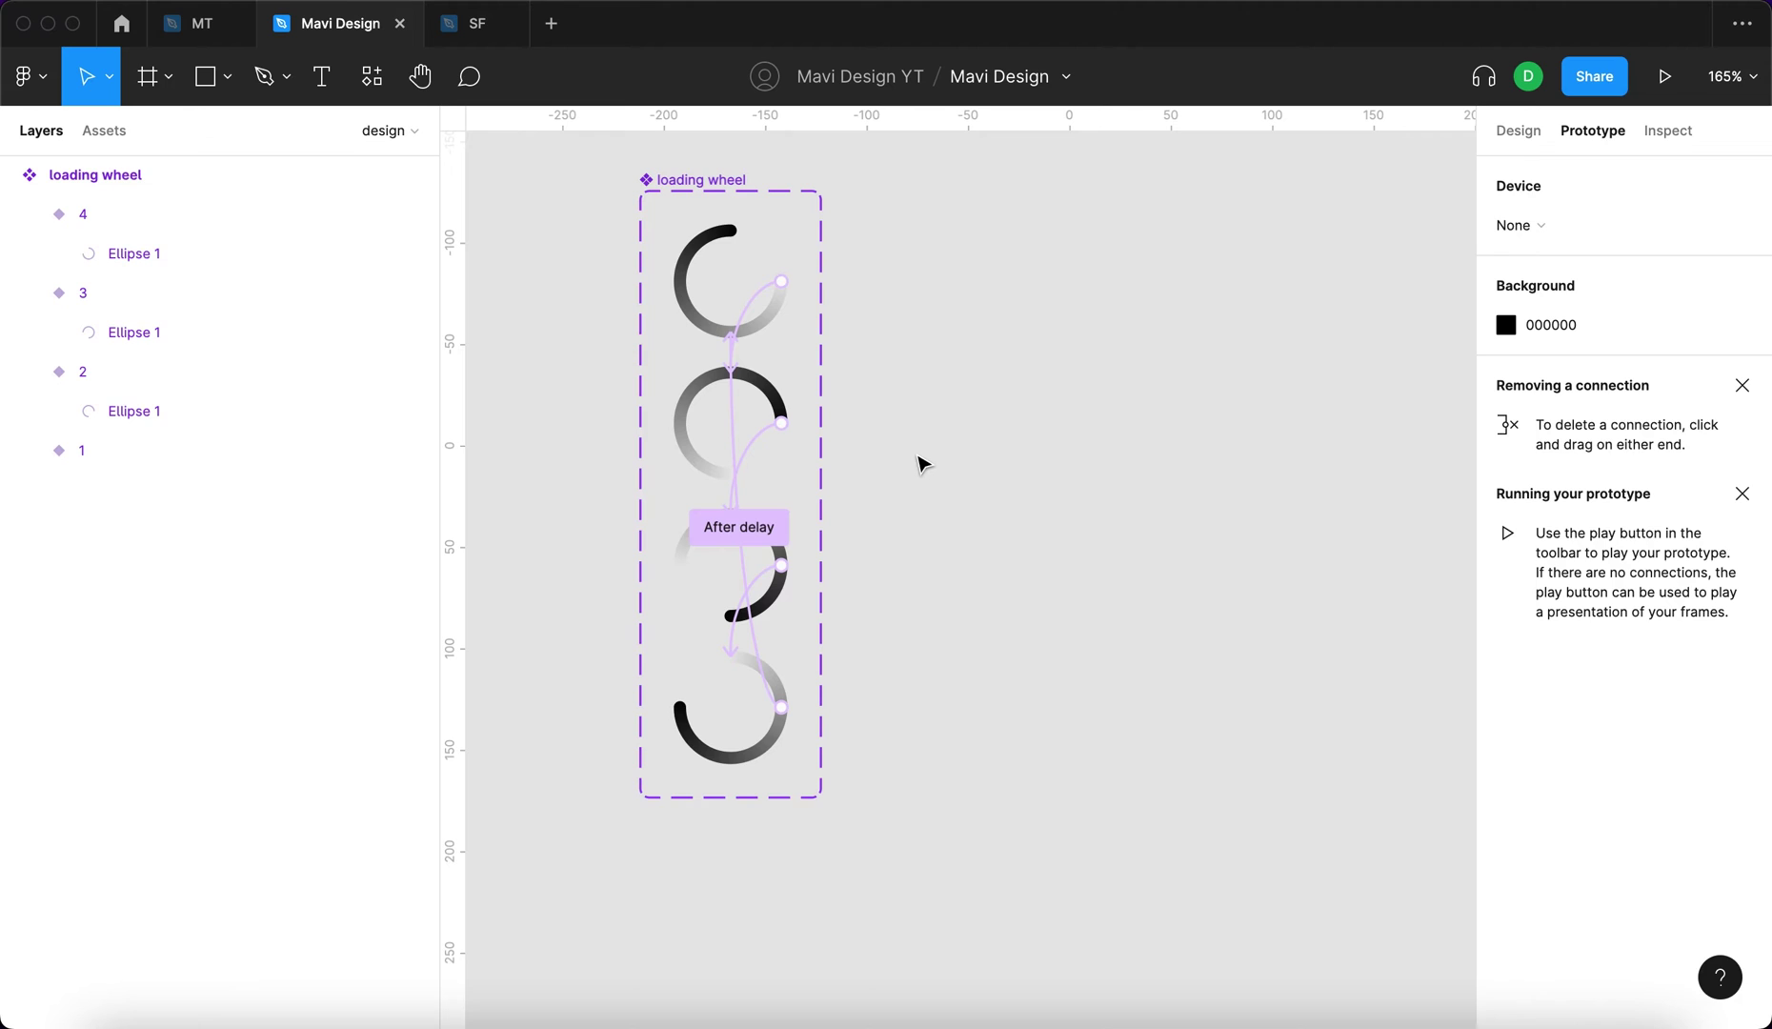
pyautogui.click(724, 274)
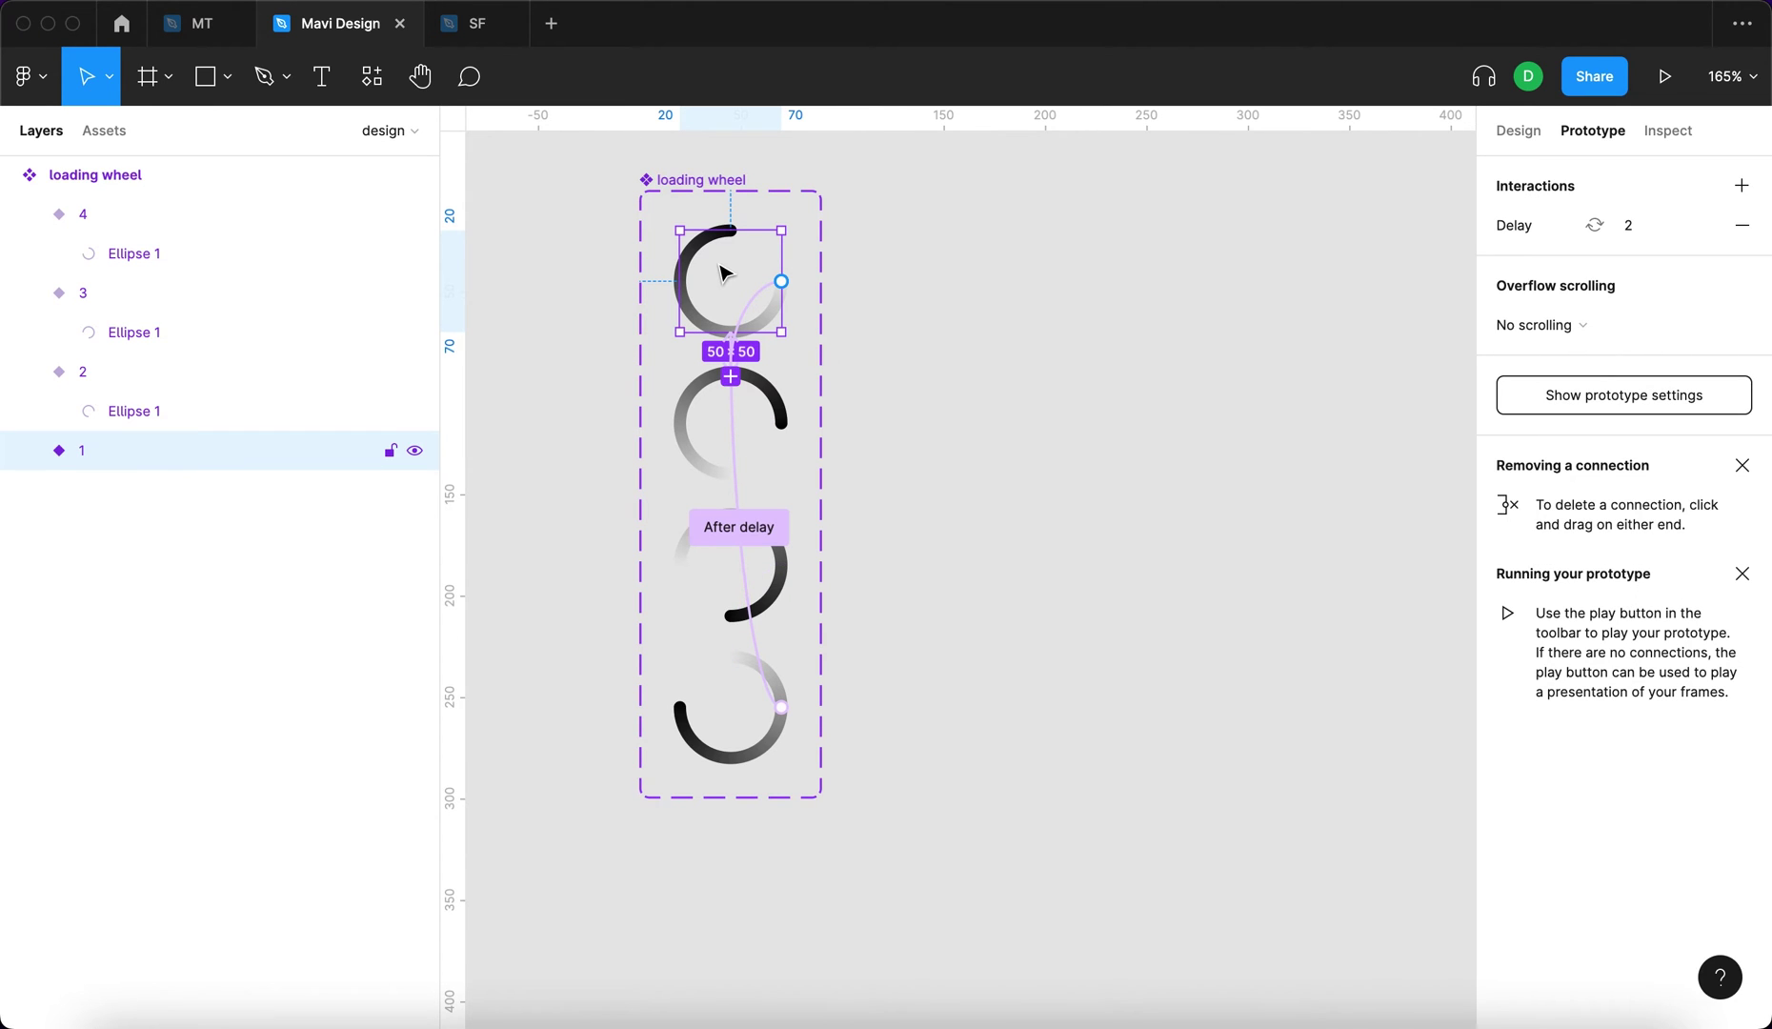
pyautogui.scroll(6, 725, 277)
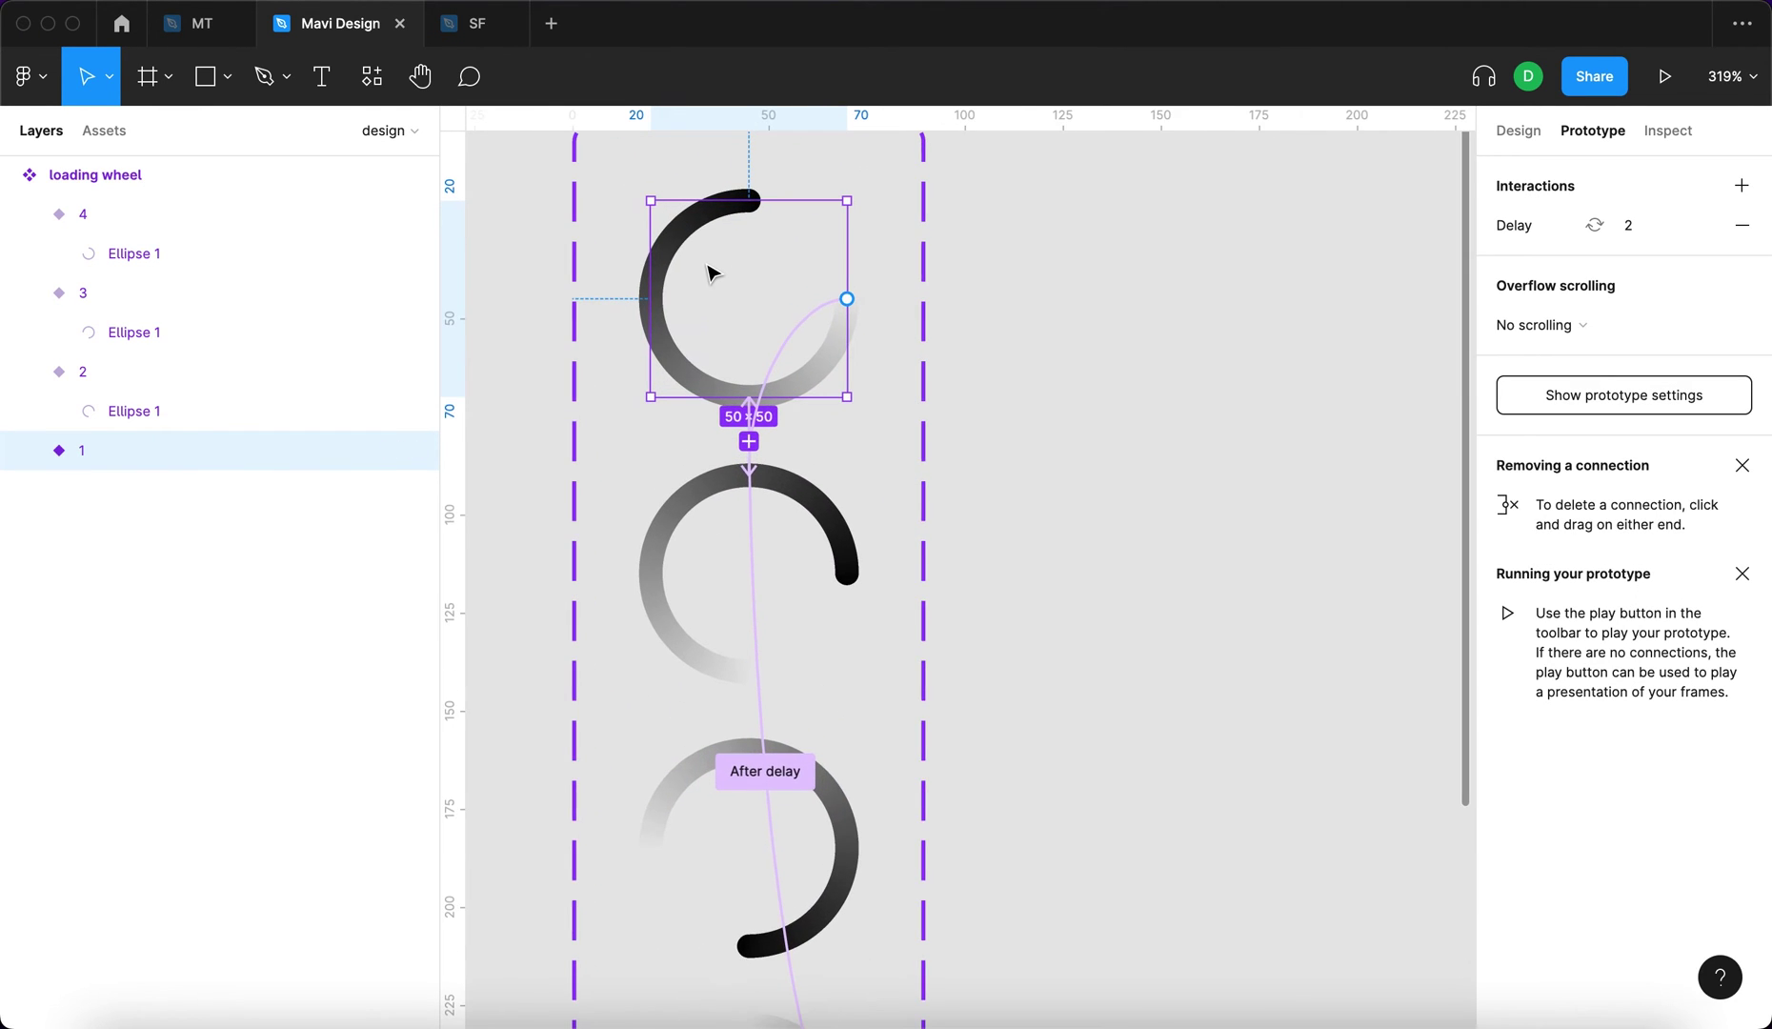
pyautogui.moveTo(732, 288); pyautogui.dragTo(753, 327)
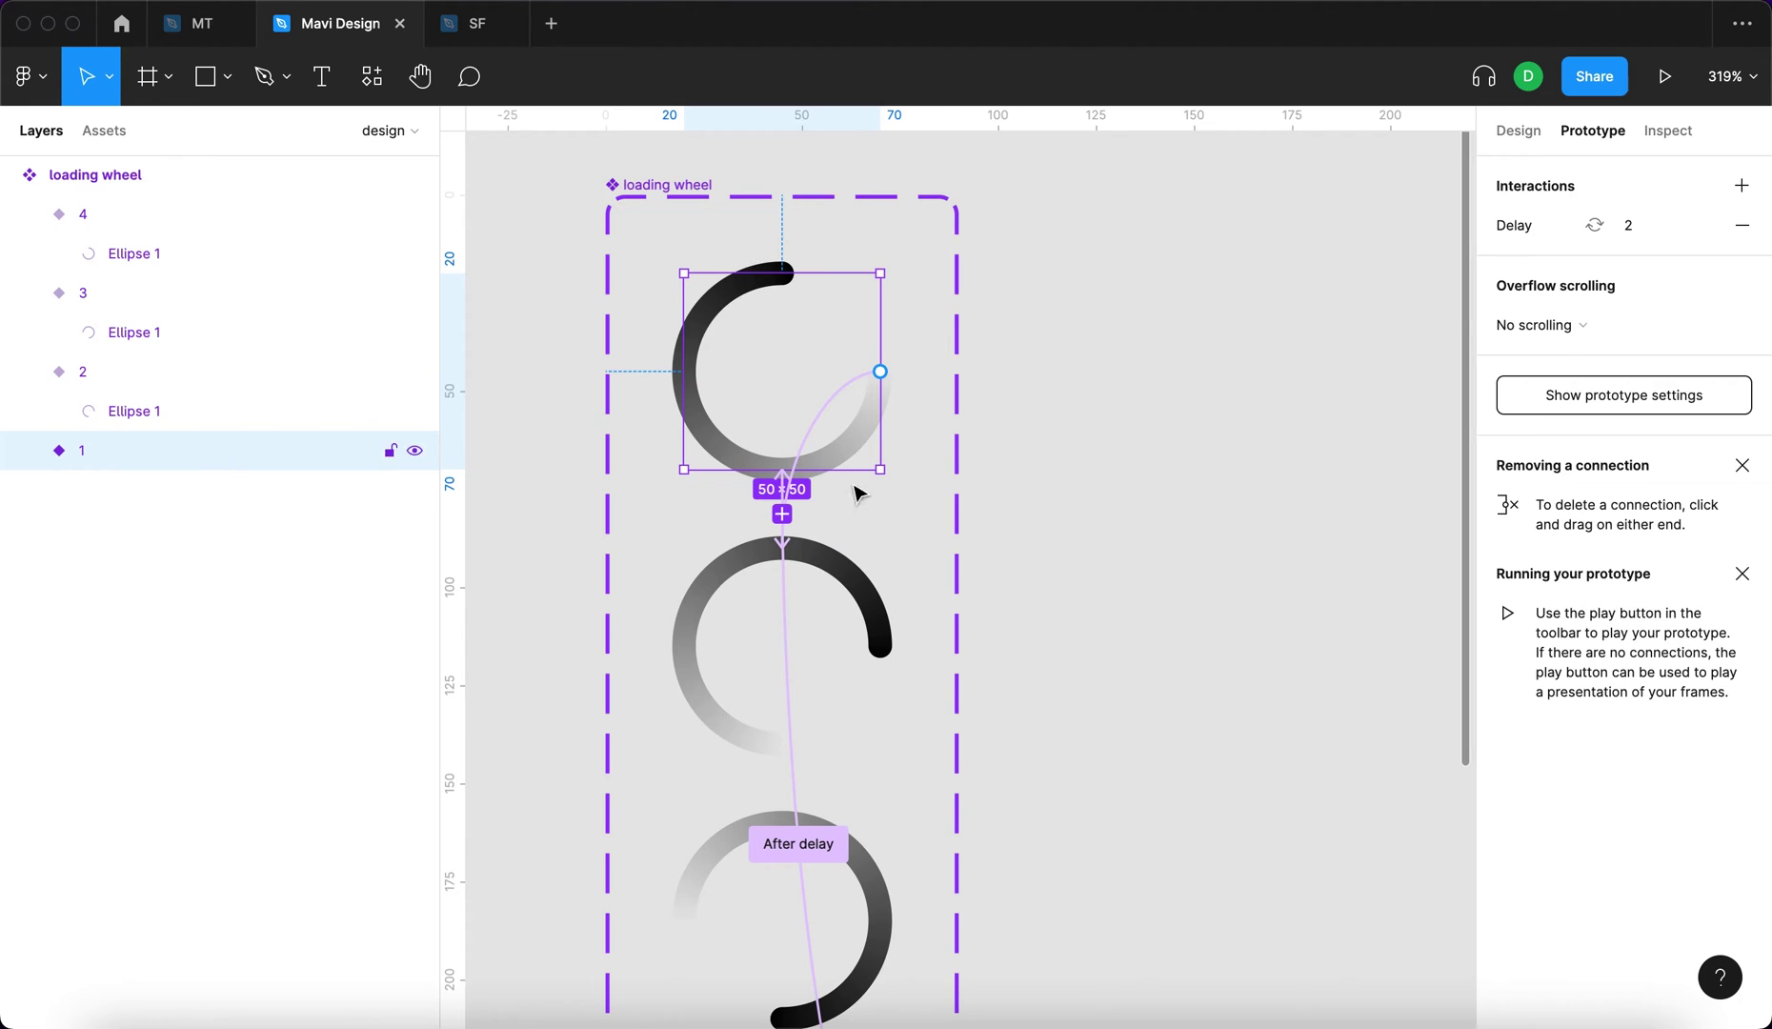
pyautogui.click(841, 563)
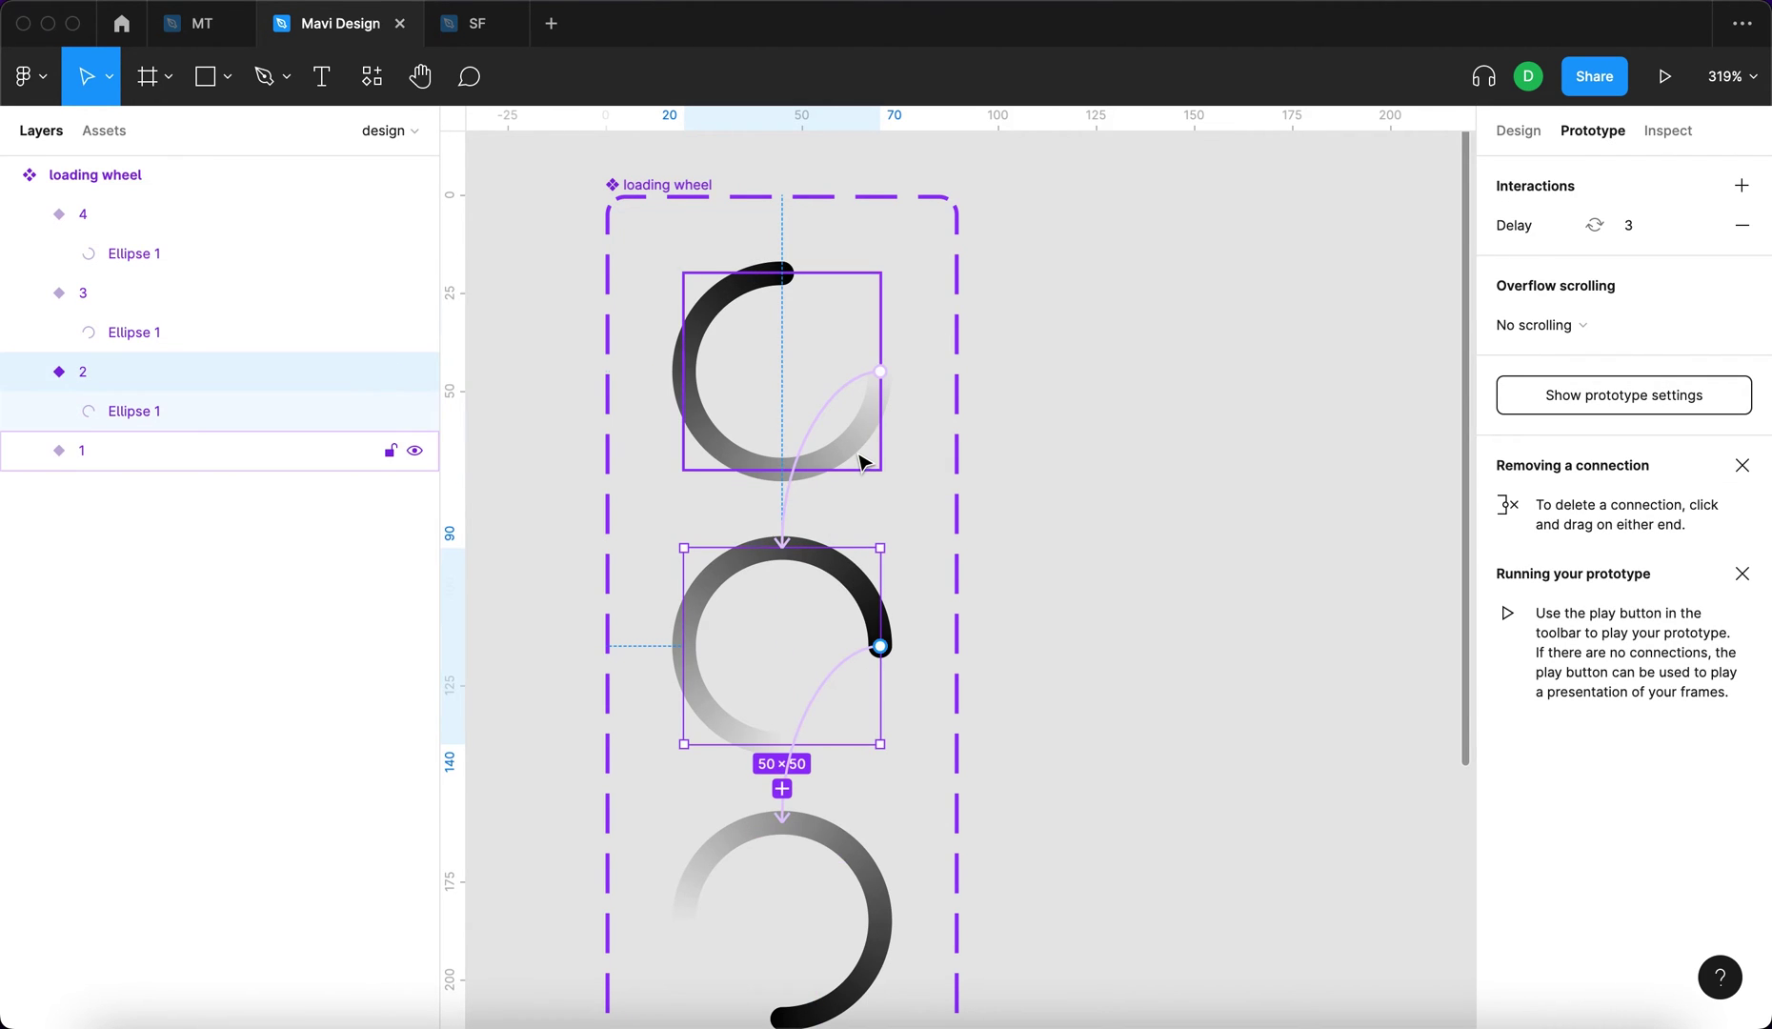
pyautogui.click(863, 464)
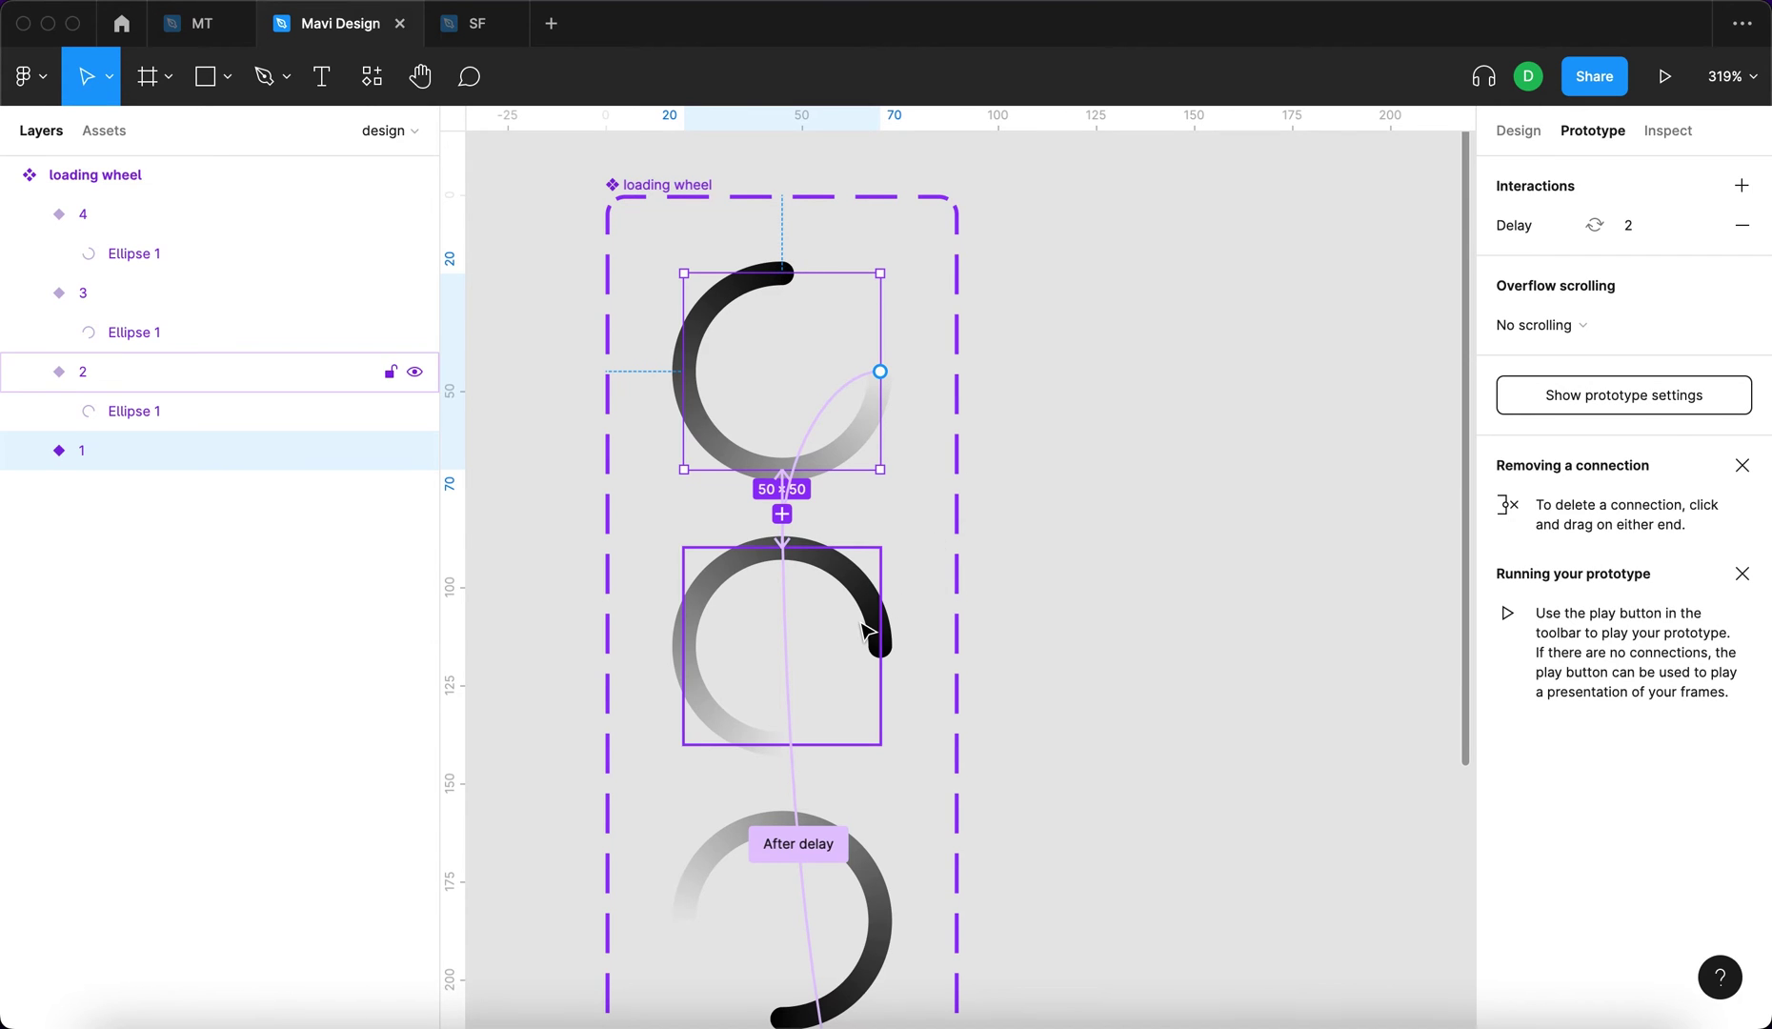
pyautogui.click(1226, 519)
pyautogui.scroll(-5, 1225, 522)
pyautogui.scroll(-5, 945, 415)
# - Draw a 550×319 frame and centre a loading wheel instance from Assets inside it
pyautogui.press('f')
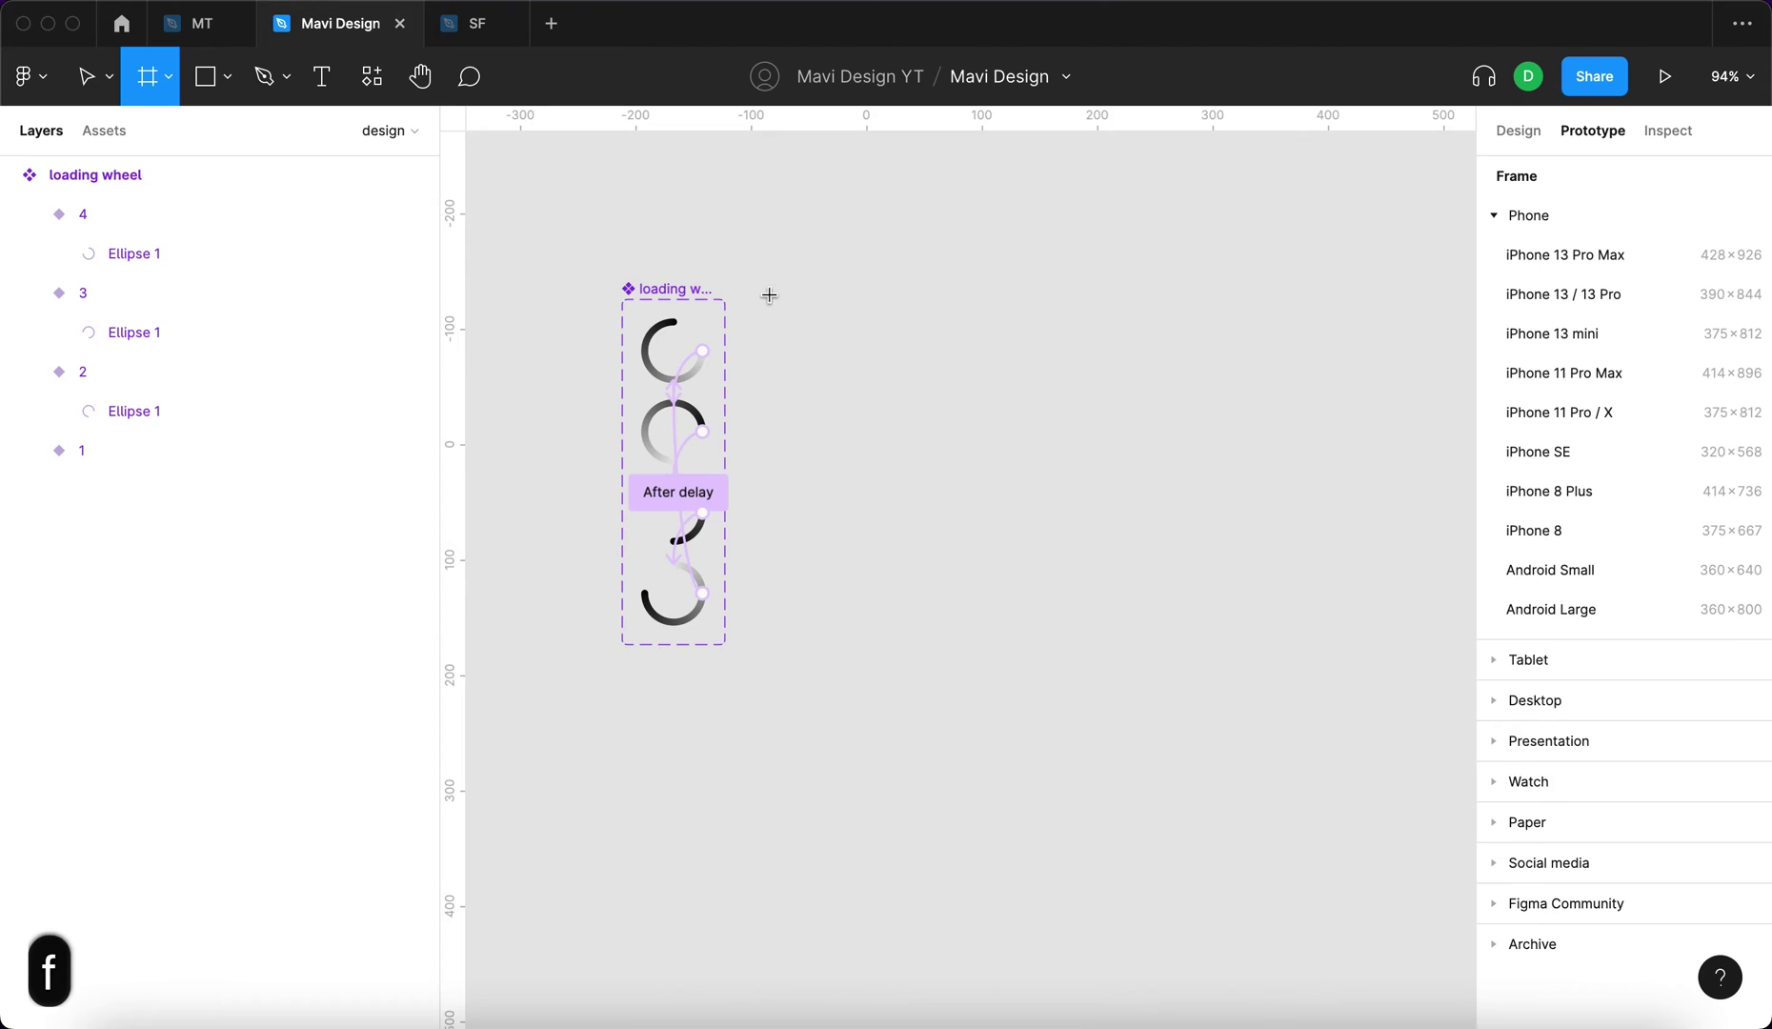
pyautogui.moveTo(775, 298)
pyautogui.mouseDown()
pyautogui.moveTo(1274, 633)
pyautogui.moveTo(1410, 667)
pyautogui.mouseUp()
pyautogui.click(1503, 135)
pyautogui.click(107, 133)
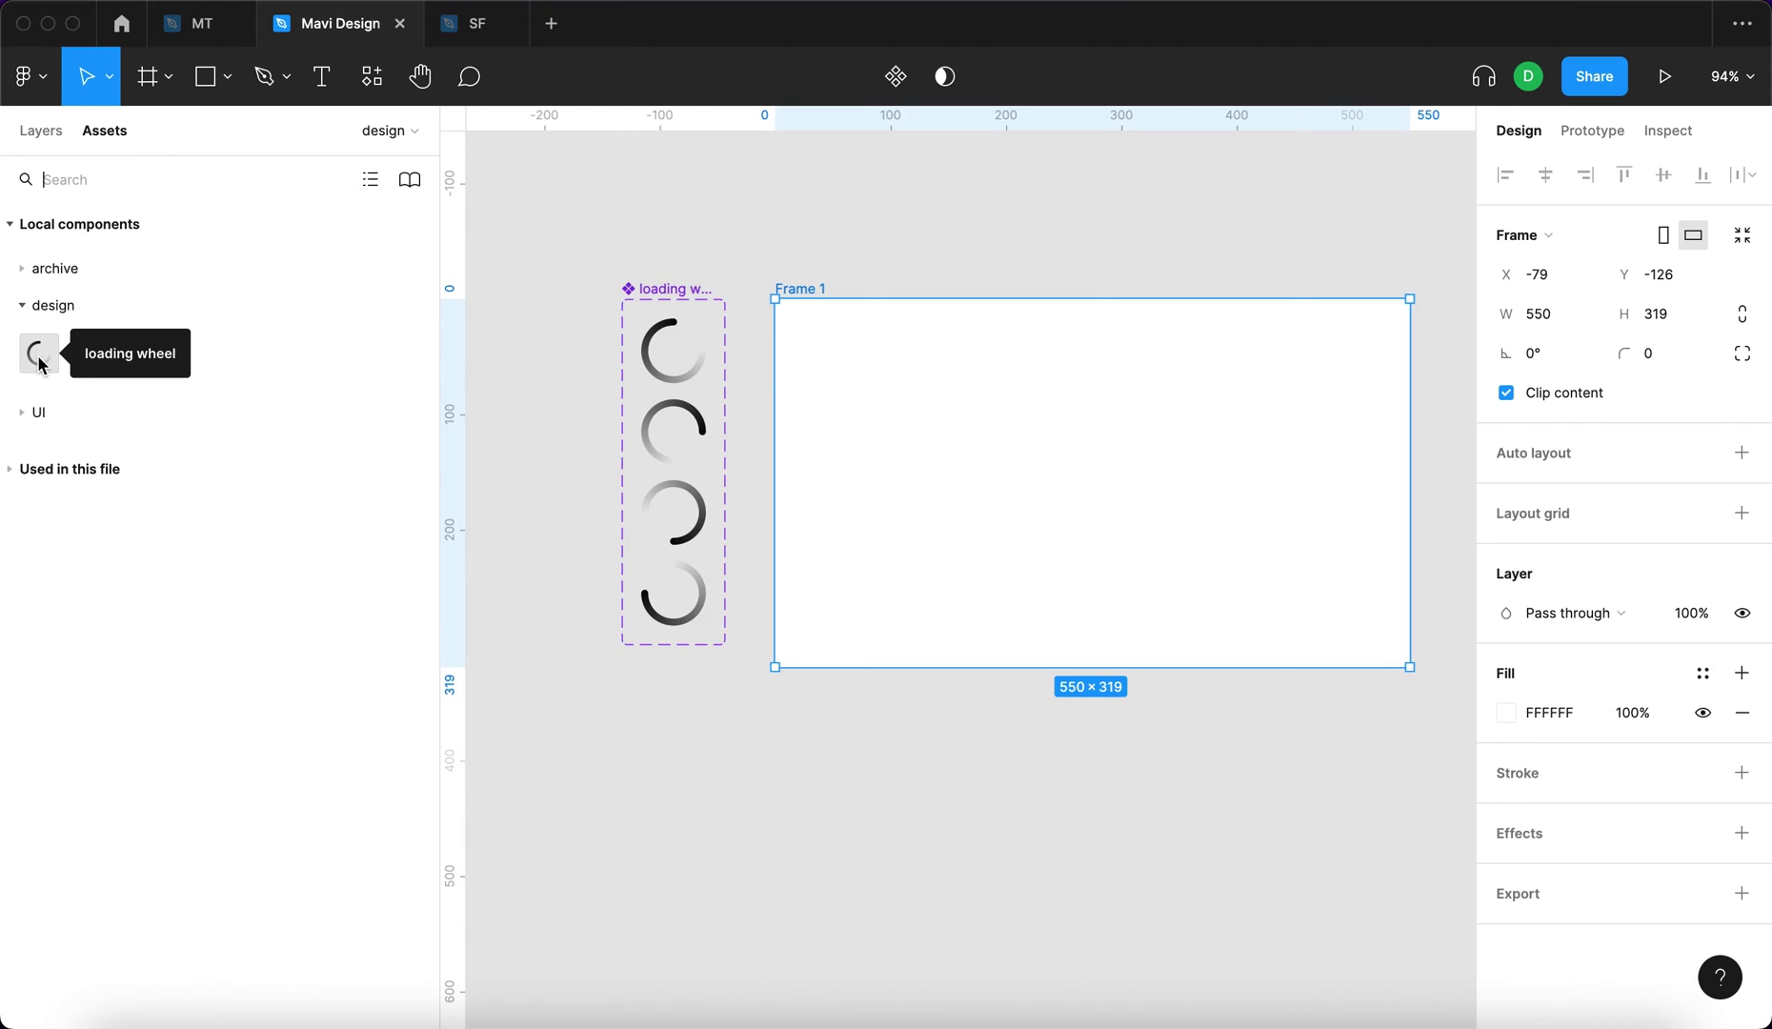
pyautogui.moveTo(59, 351); pyautogui.dragTo(1105, 486)
pyautogui.hotkey('alt', 'h')
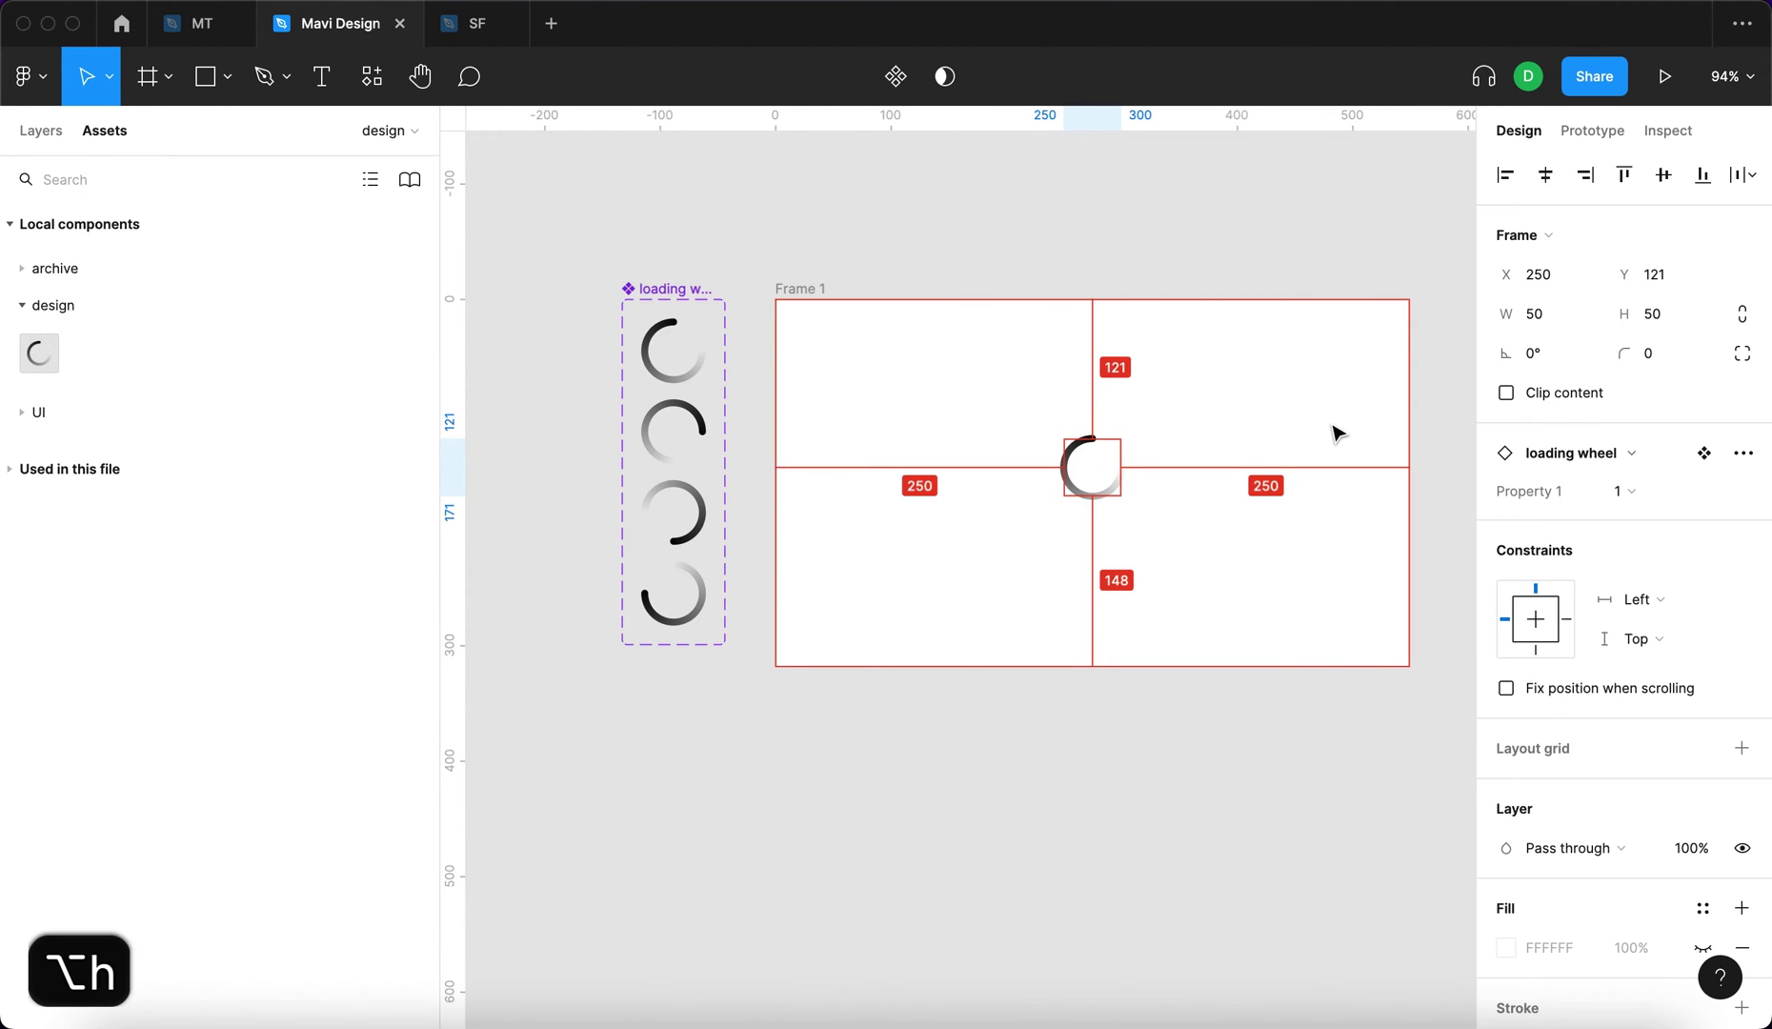
pyautogui.hotkey('alt', 'v')
# - Rename the frame to 'test screen'
pyautogui.click(1027, 274)
pyautogui.click(789, 290)
pyautogui.press('super+r')
pyautogui.write('test screen')
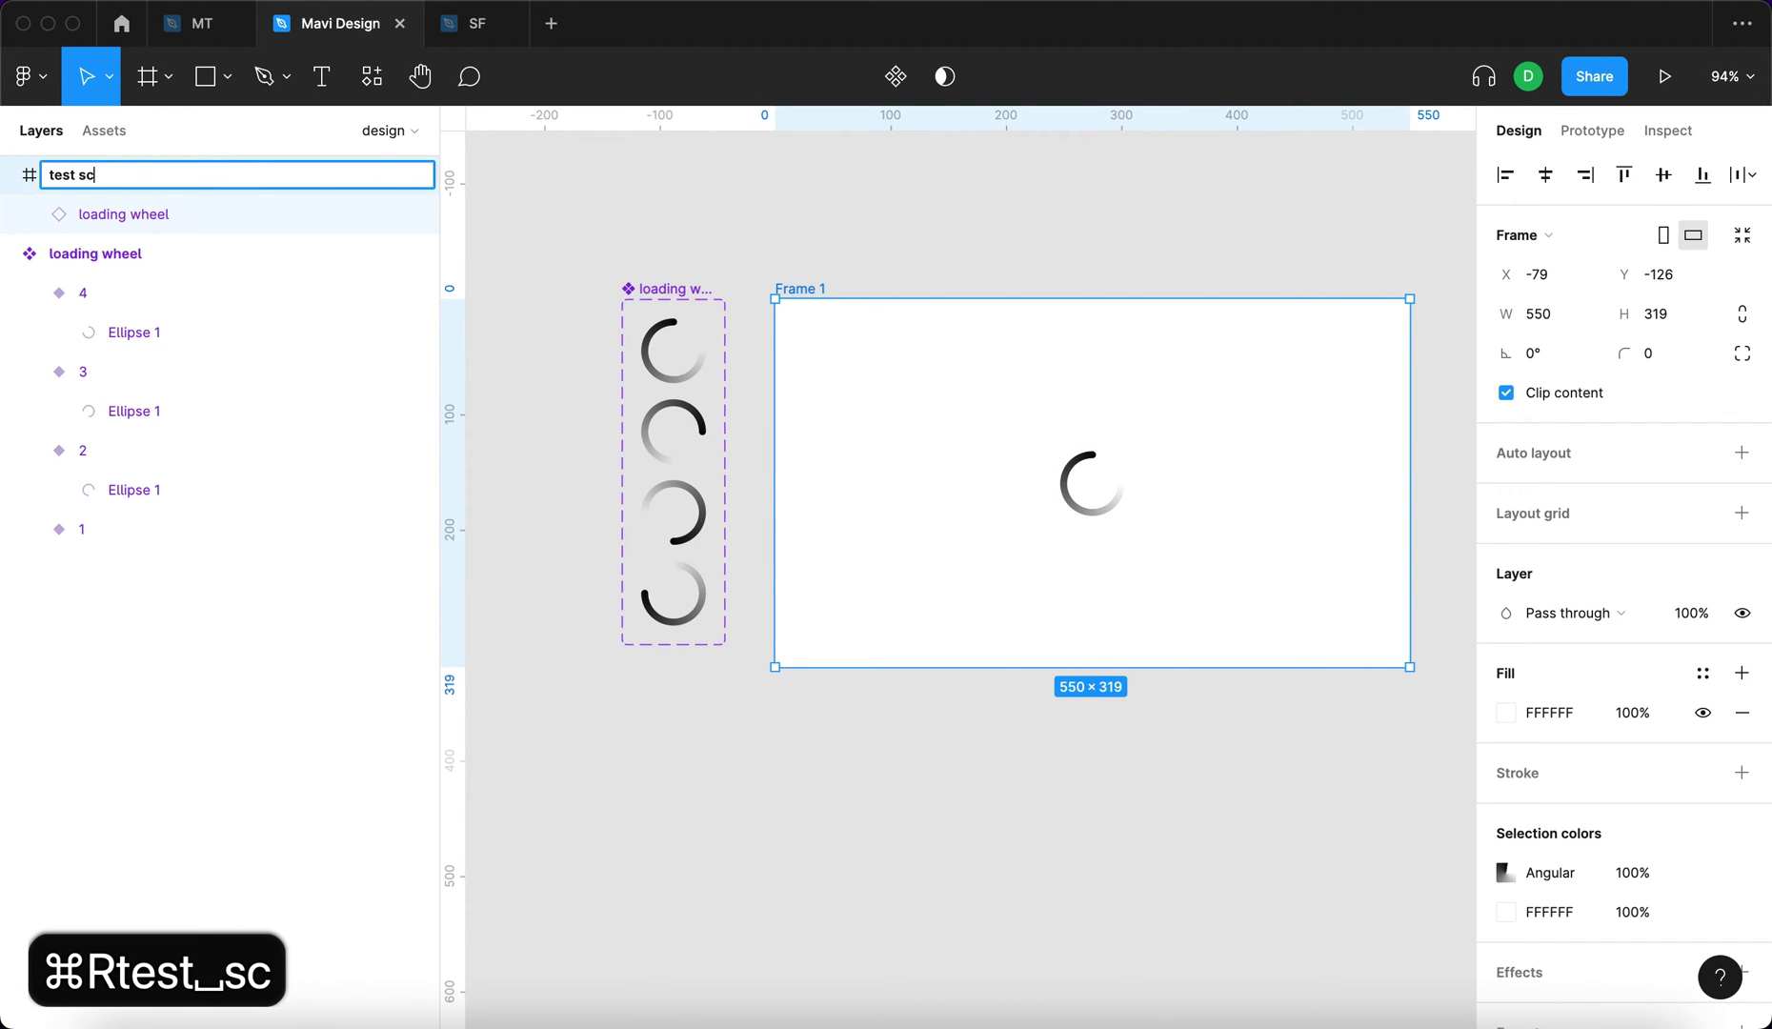
pyautogui.press('Return')
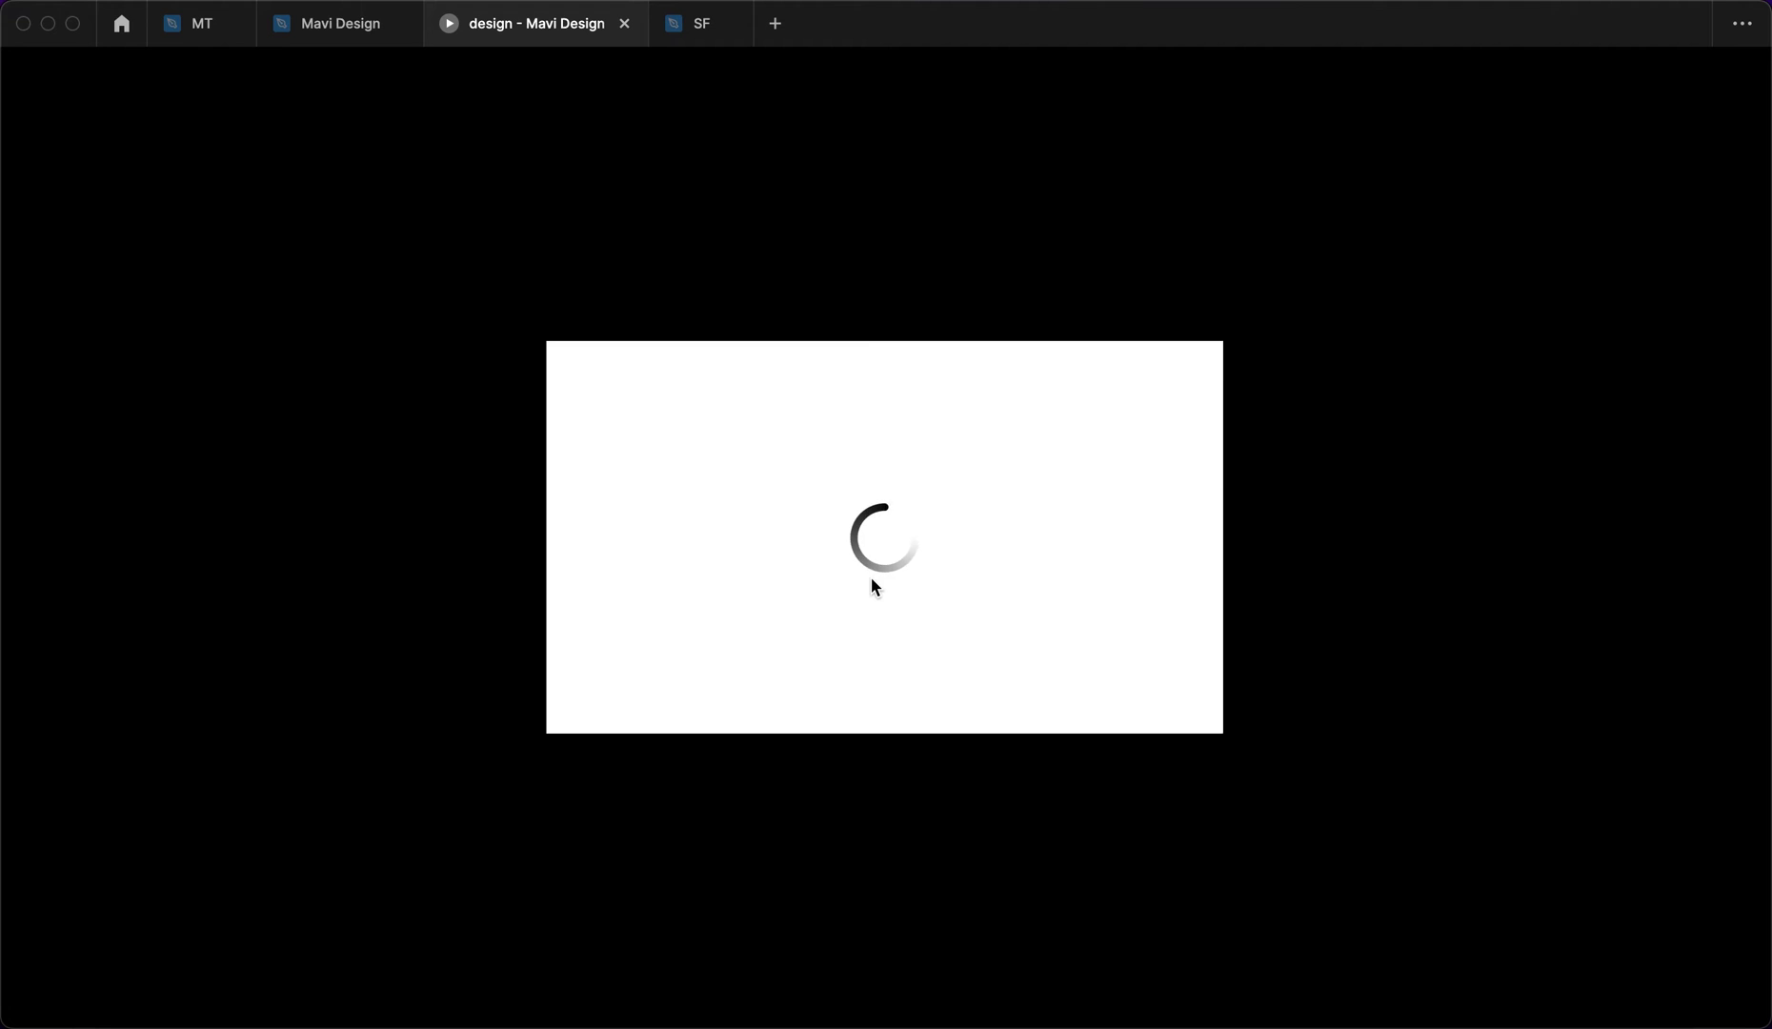
# - Back in the editor, show the wheel's connections and inspect variant 1's After delay Smart animate interaction
pyautogui.click(371, 15)
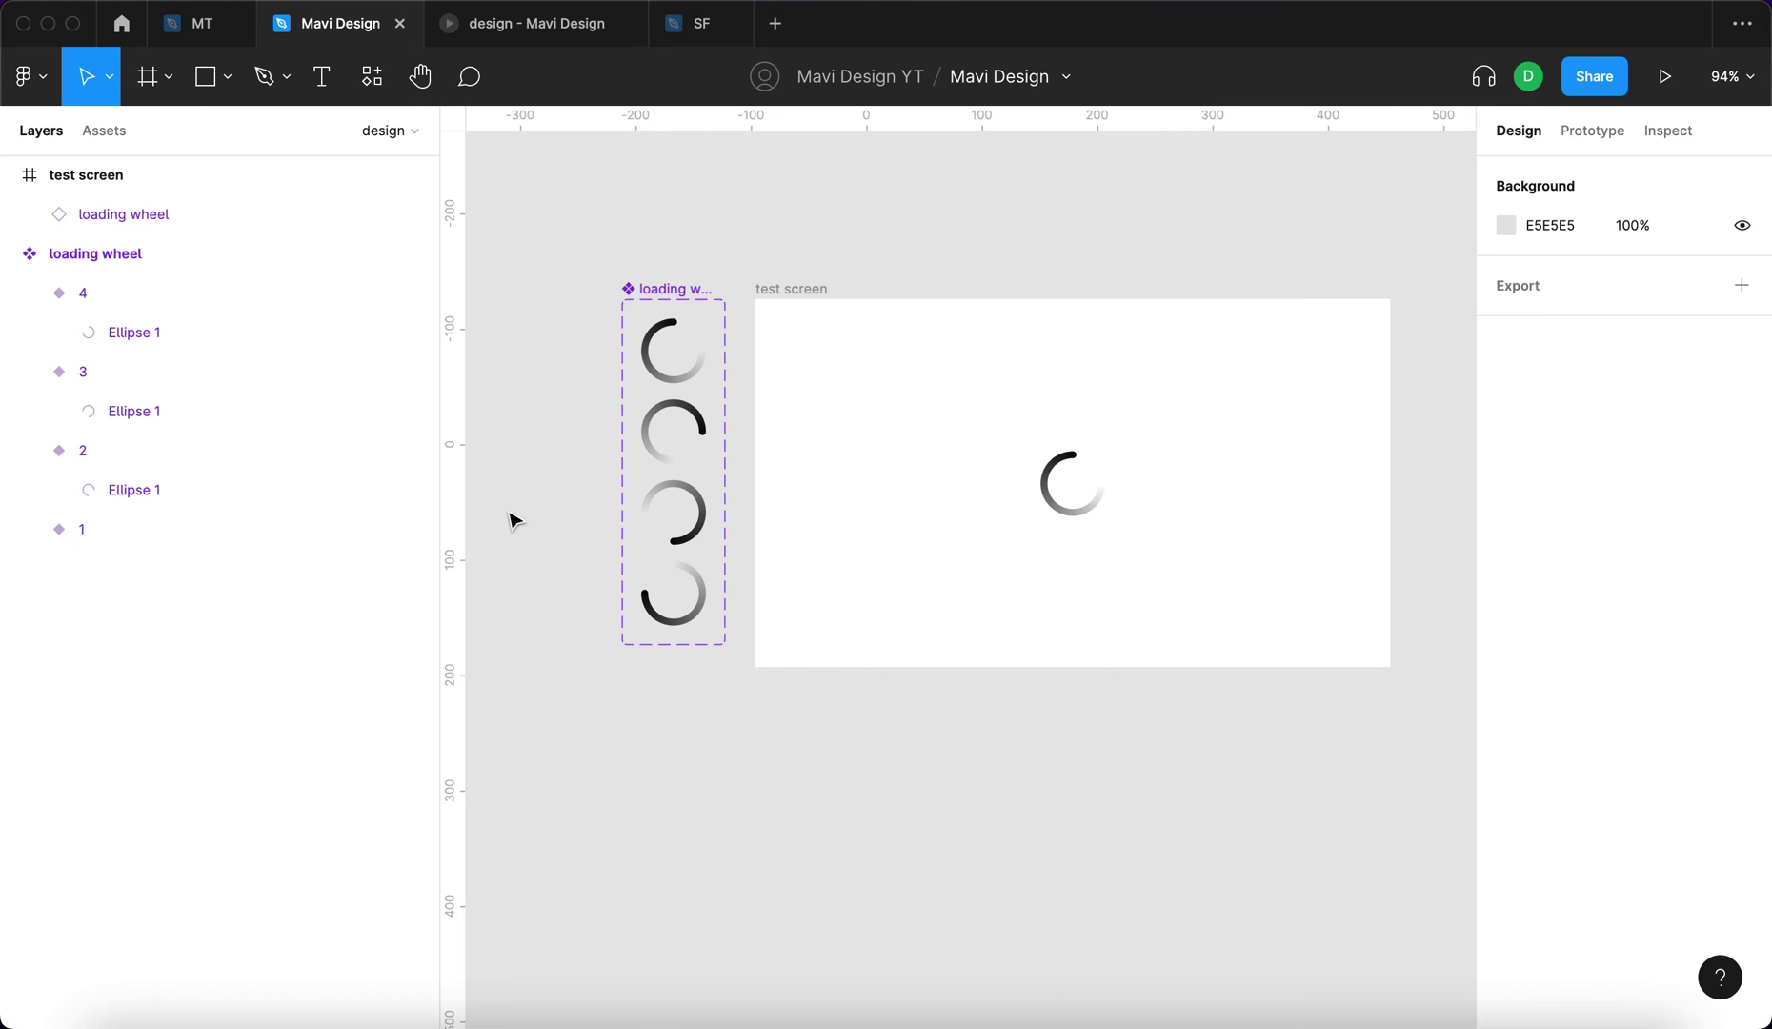
pyautogui.click(647, 459)
pyautogui.click(677, 301)
pyautogui.hotkey('shift', 'e')
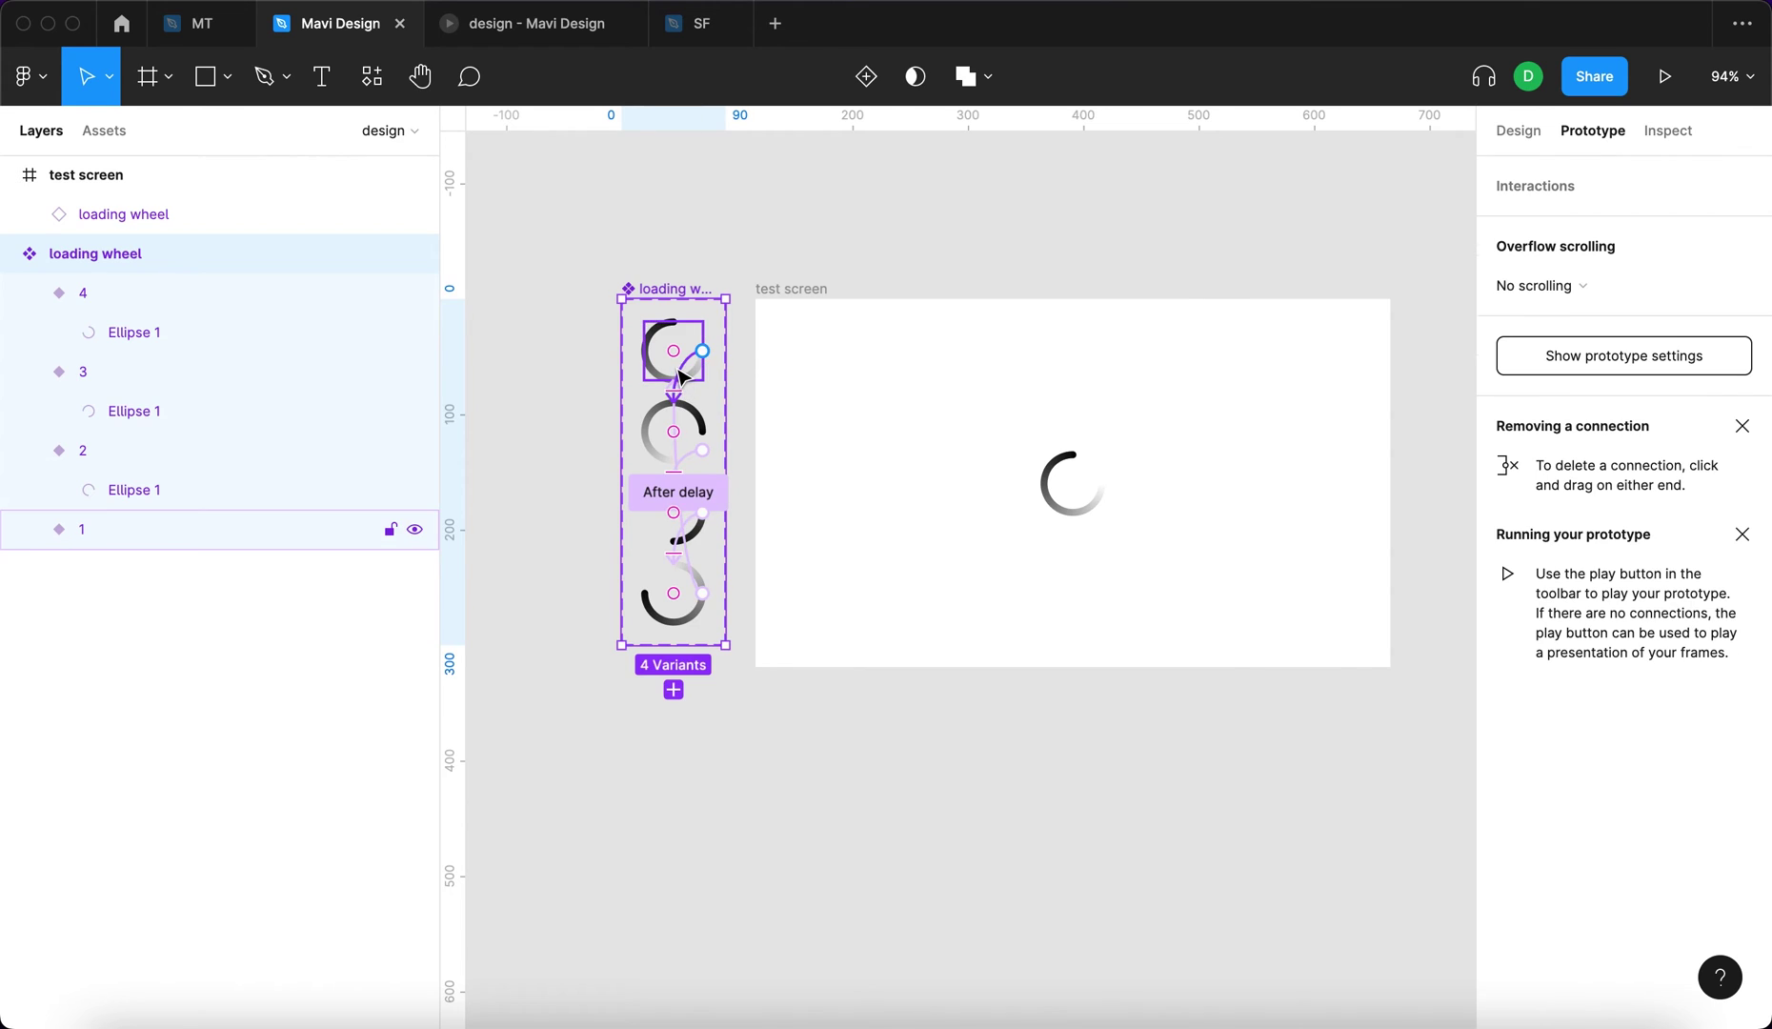
pyautogui.click(680, 373)
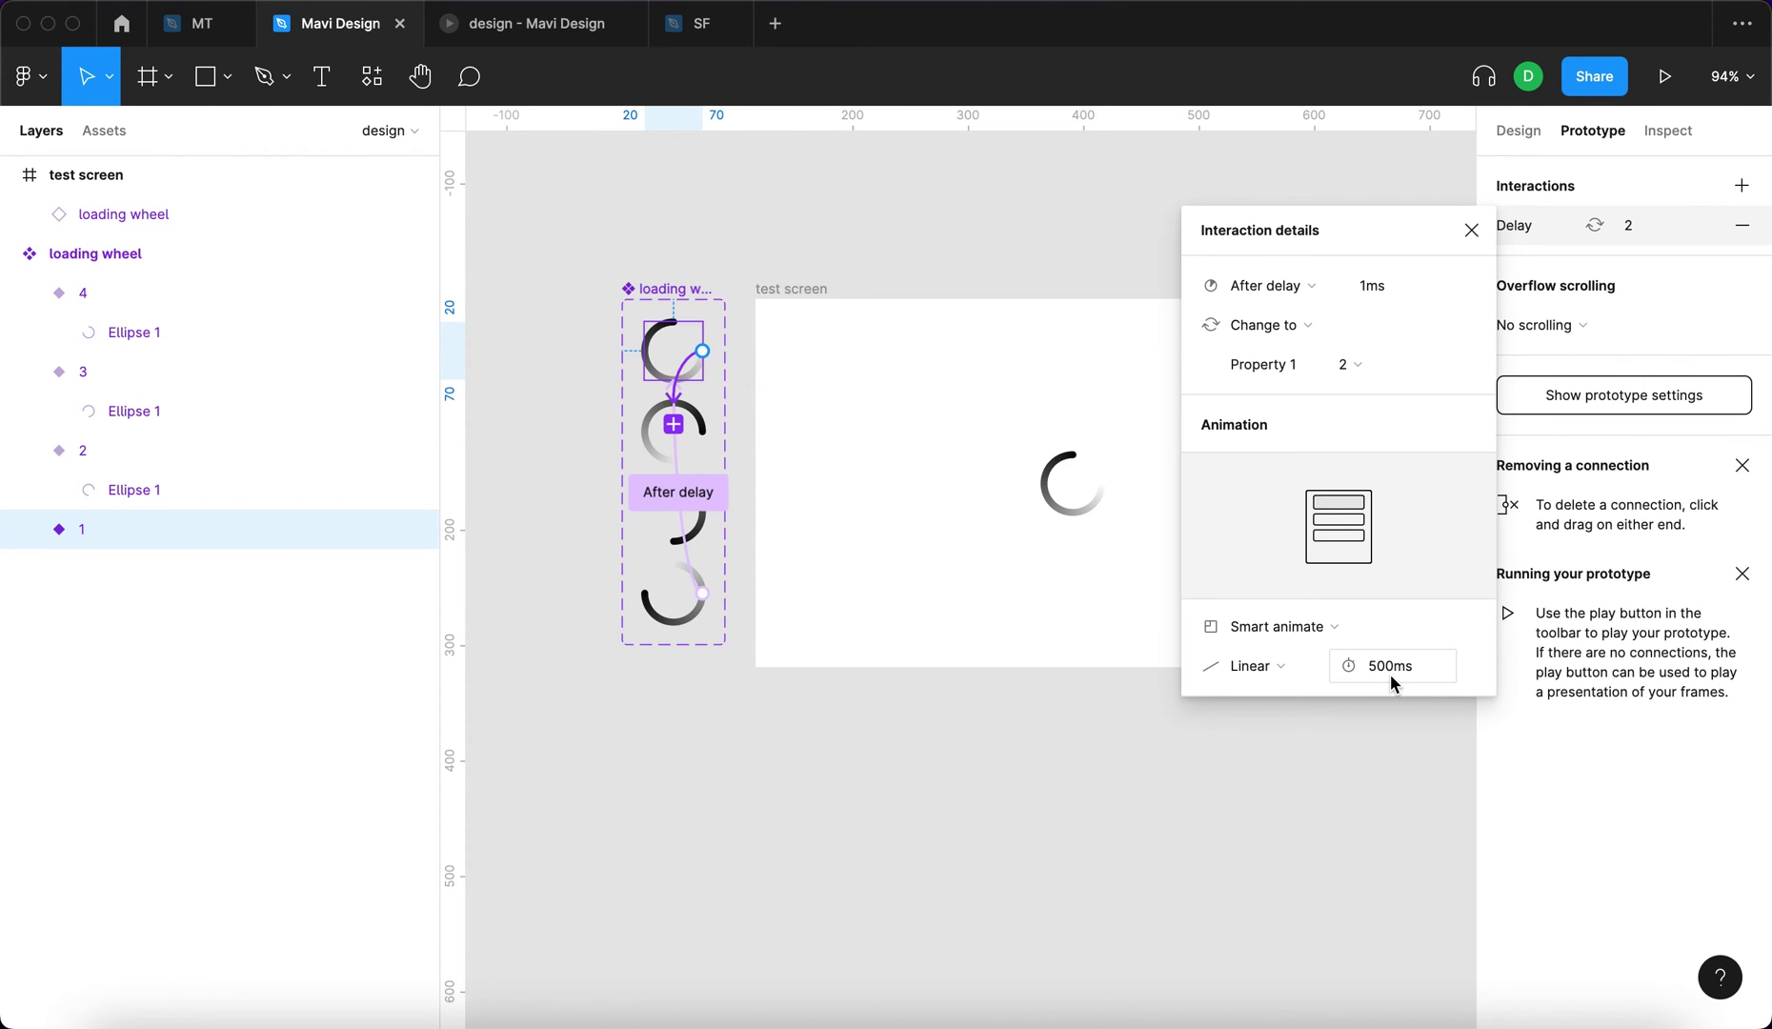
# - Replay the prototype preview, then return to the editor and clear the selection
pyautogui.click(535, 23)
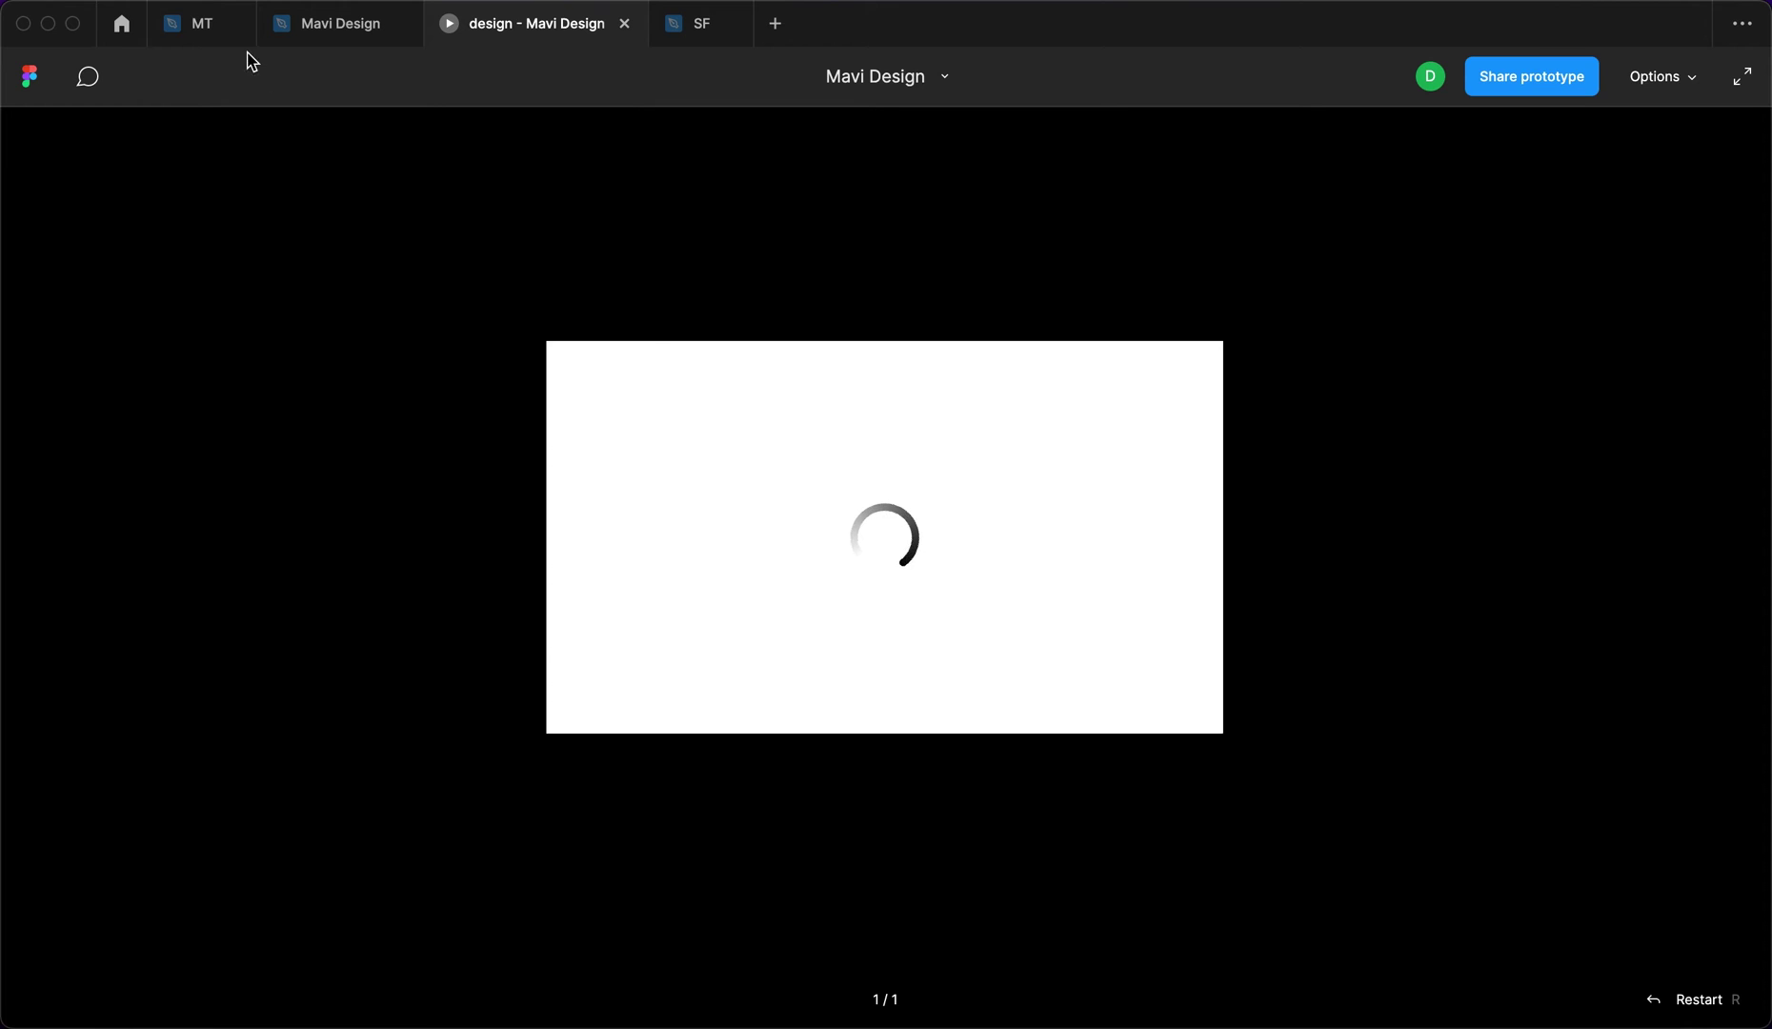
pyautogui.click(307, 28)
pyautogui.click(1393, 239)
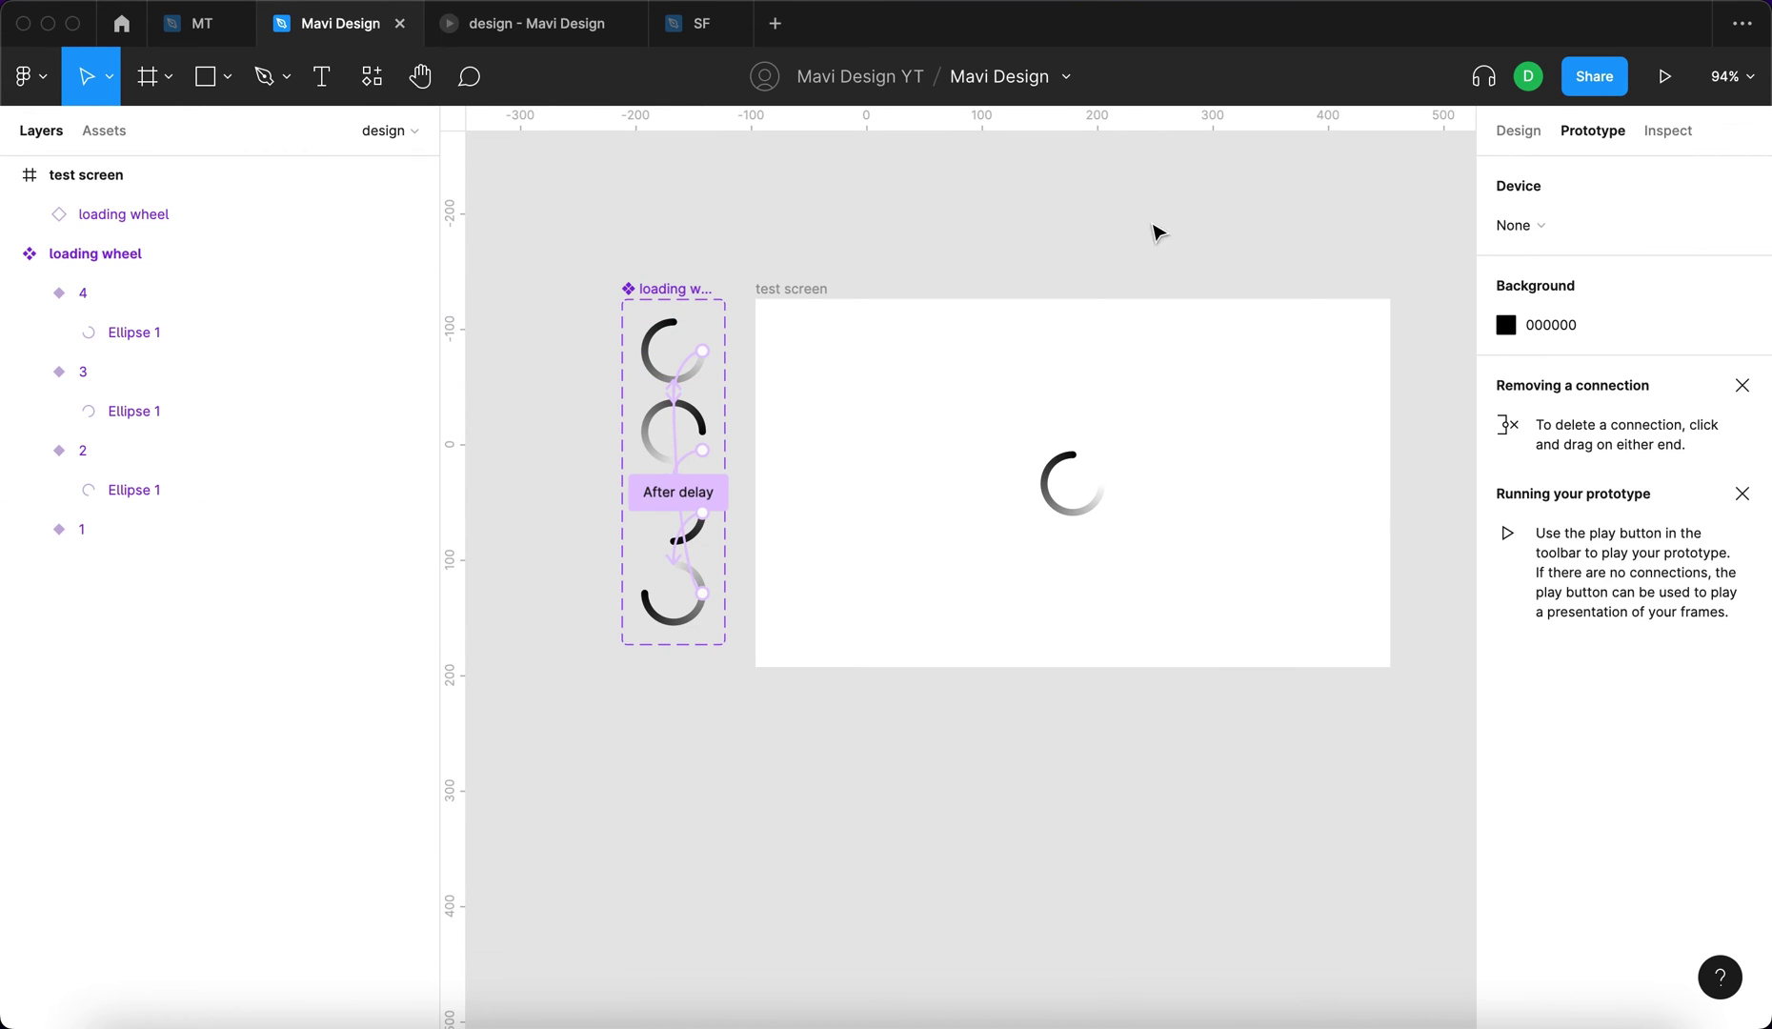
pyautogui.scroll(-5, 982, 194)
# - Duplicate the test screen frame and name the copy 'loading'
pyautogui.click(893, 237)
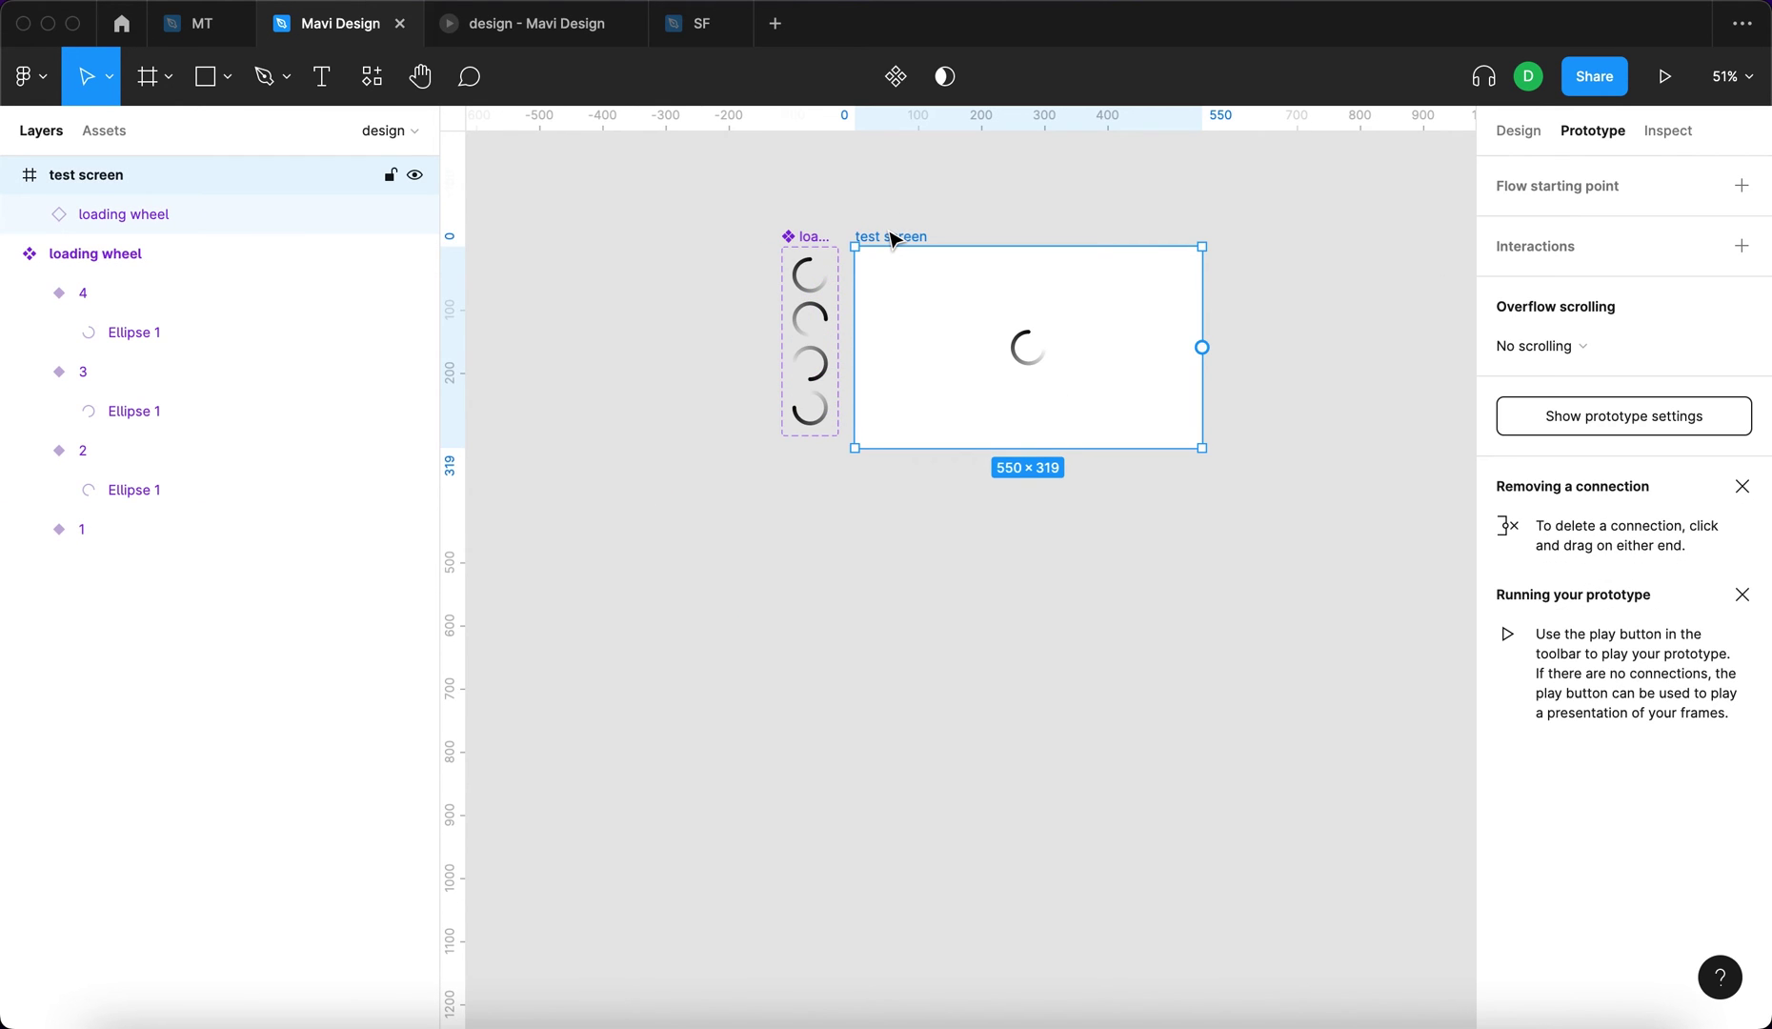
pyautogui.moveTo(964, 366); pyautogui.dragTo(990, 564)
pyautogui.click(926, 239)
pyautogui.press('BackSpace')
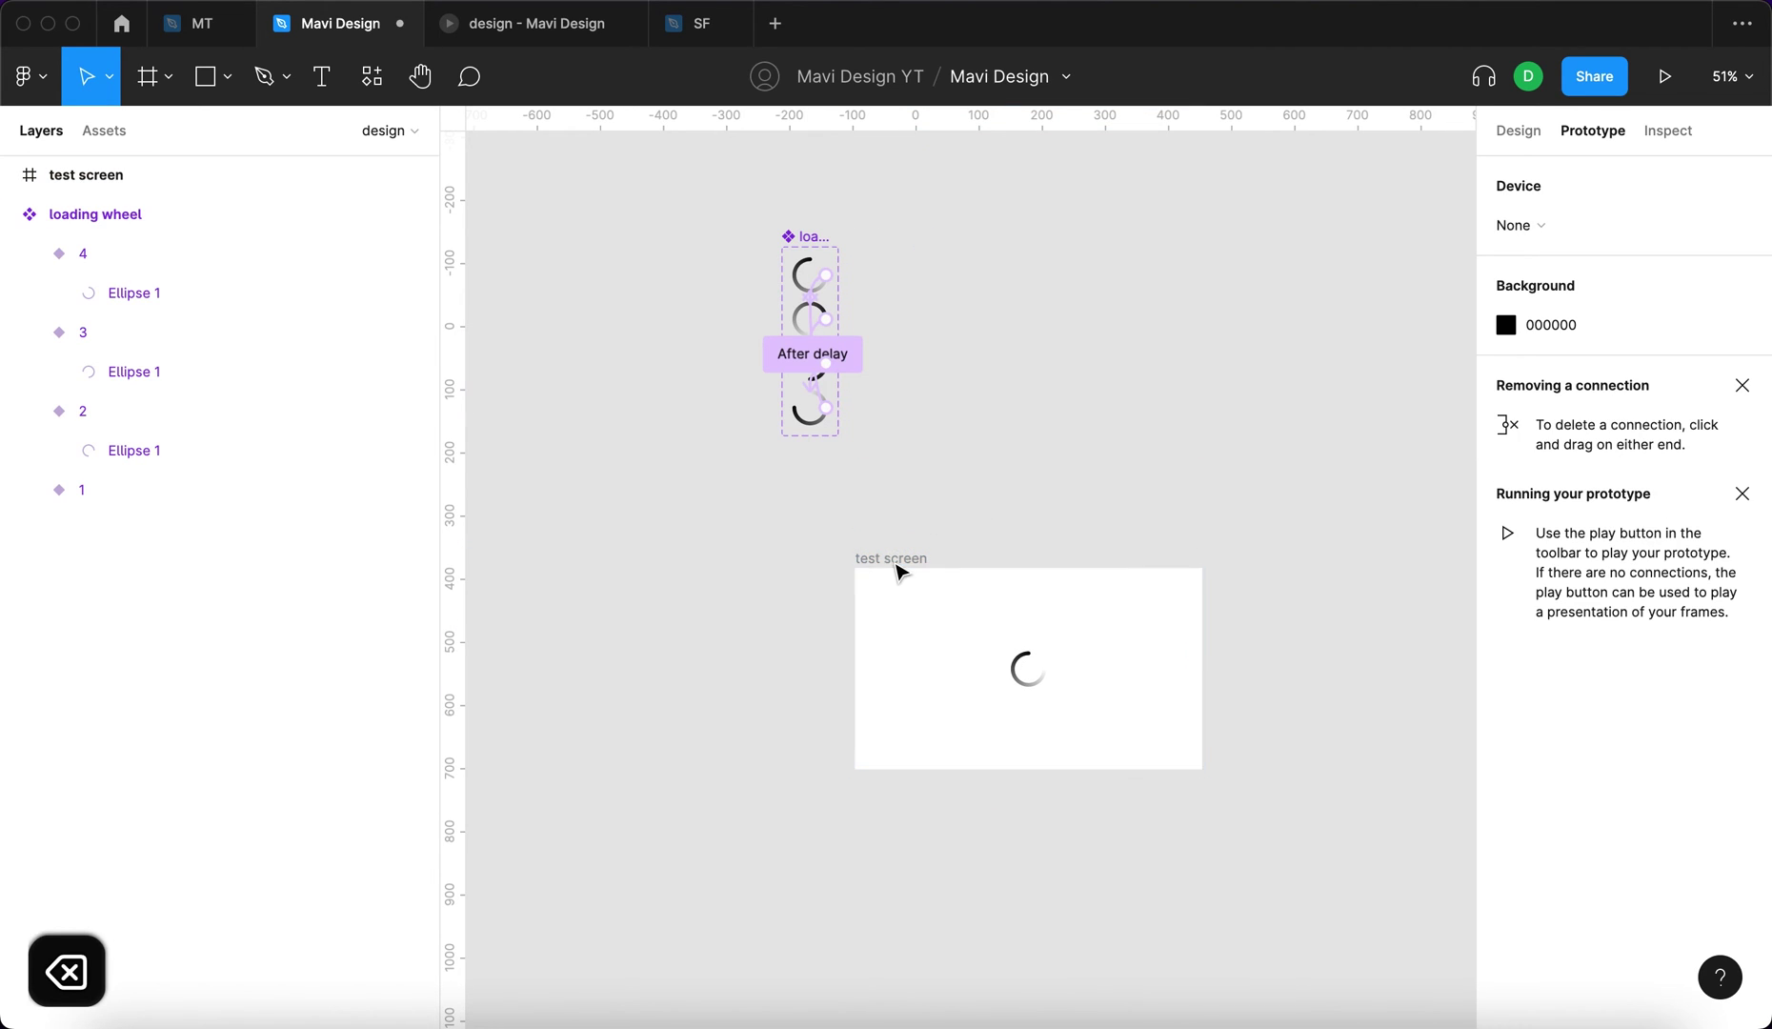
pyautogui.press('super+z')
pyautogui.press('super+r')
pyautogui.write('loading')
pyautogui.press('Return')
# - Rename the original frame 'screen 01' and copy it to the right of loading
pyautogui.click(531, 556)
pyautogui.press('super+r')
pyautogui.write('screen 0')
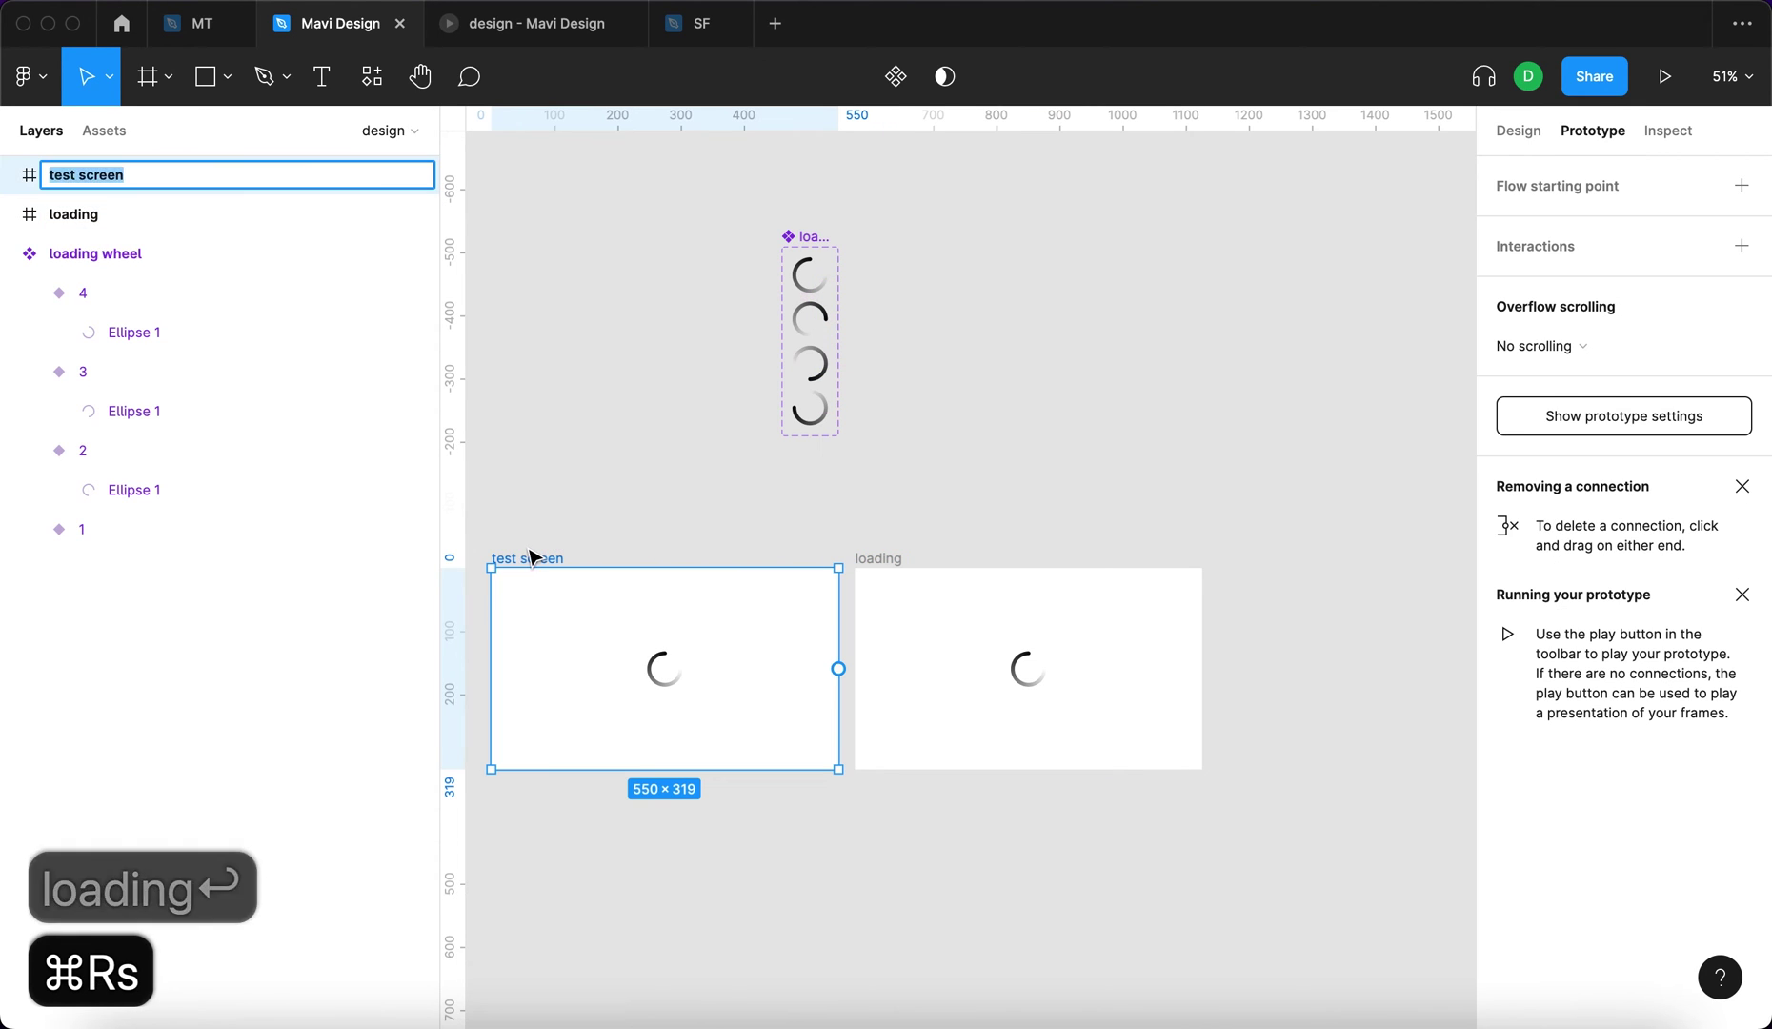
pyautogui.write('1')
pyautogui.press('Return')
pyautogui.click(716, 542)
pyautogui.click(527, 559)
pyautogui.moveTo(531, 564); pyautogui.dragTo(1260, 564)
pyautogui.click(1153, 526)
# - Add a black pill button labelled START to screen 01
pyautogui.scroll(-3, 1210, 400)
pyautogui.scroll(5, 610, 486)
pyautogui.press('t')
pyautogui.click(877, 628)
pyautogui.write('butto')
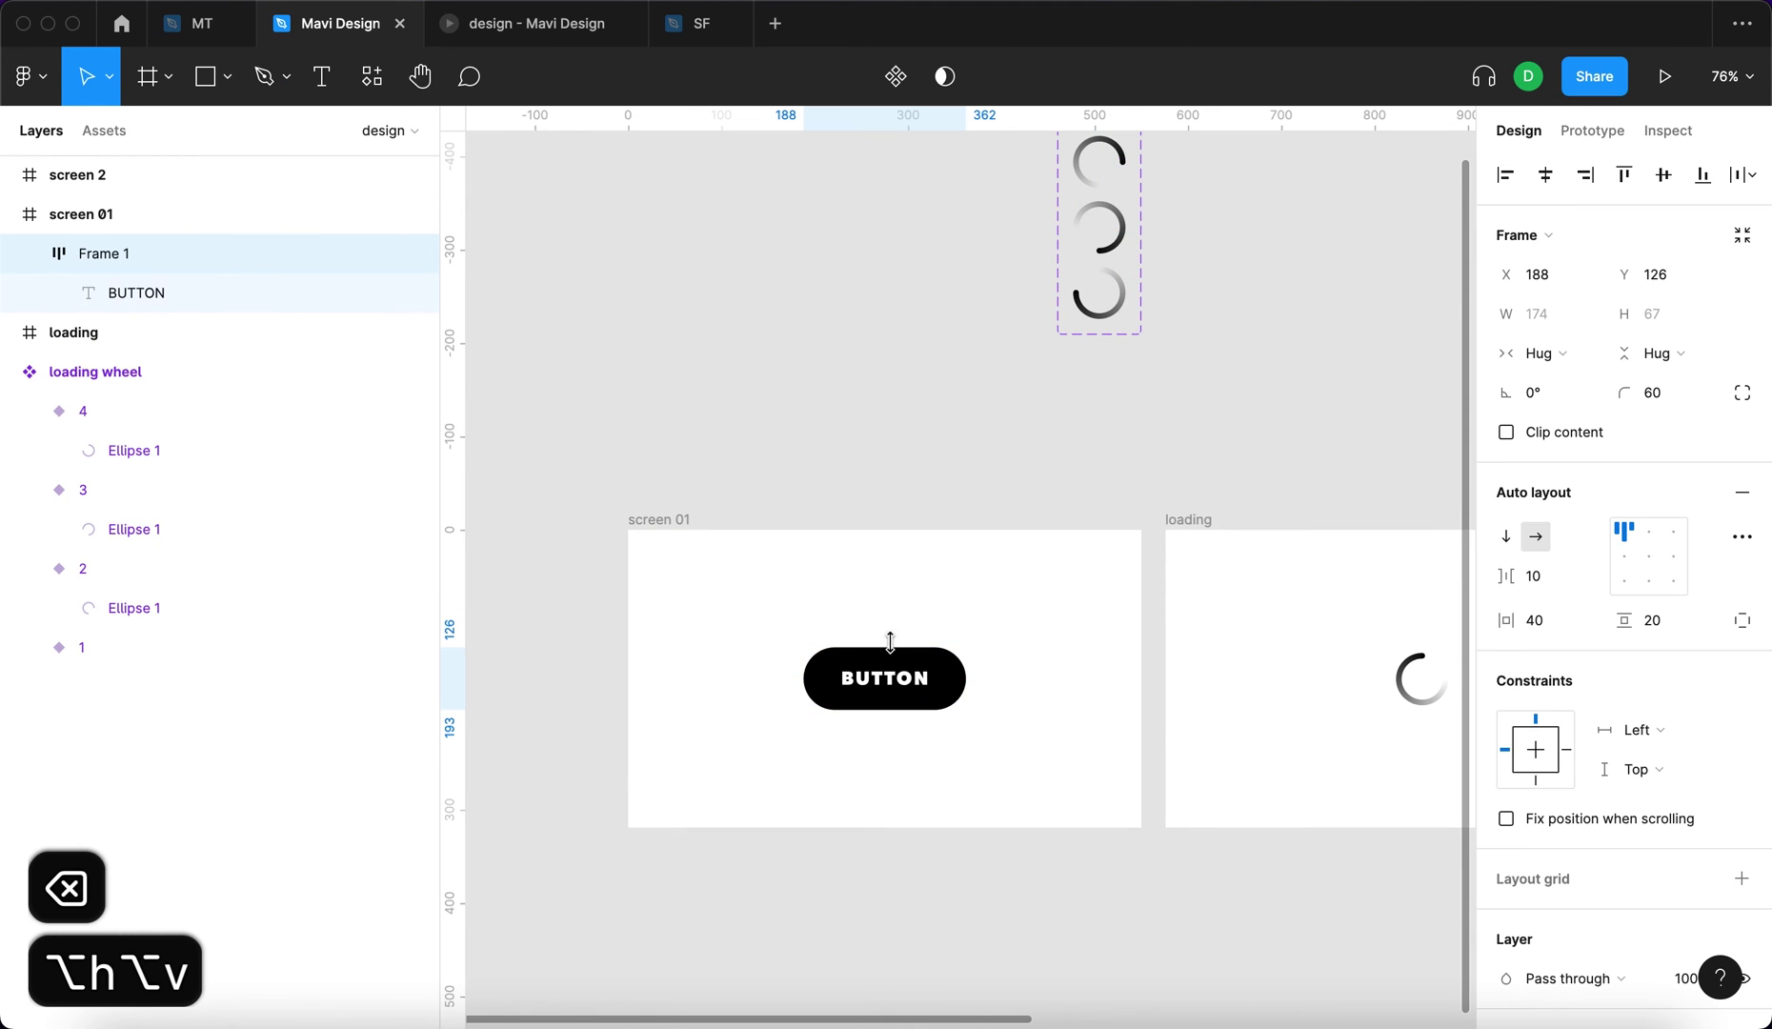
pyautogui.press('Escape')
pyautogui.doubleClick(893, 686)
pyautogui.doubleClick(894, 684)
pyautogui.write('start')
pyautogui.press('Escape')
# - Centre the START button horizontally in screen 01
pyautogui.click(960, 730)
pyautogui.click(915, 688)
pyautogui.click(1546, 177)
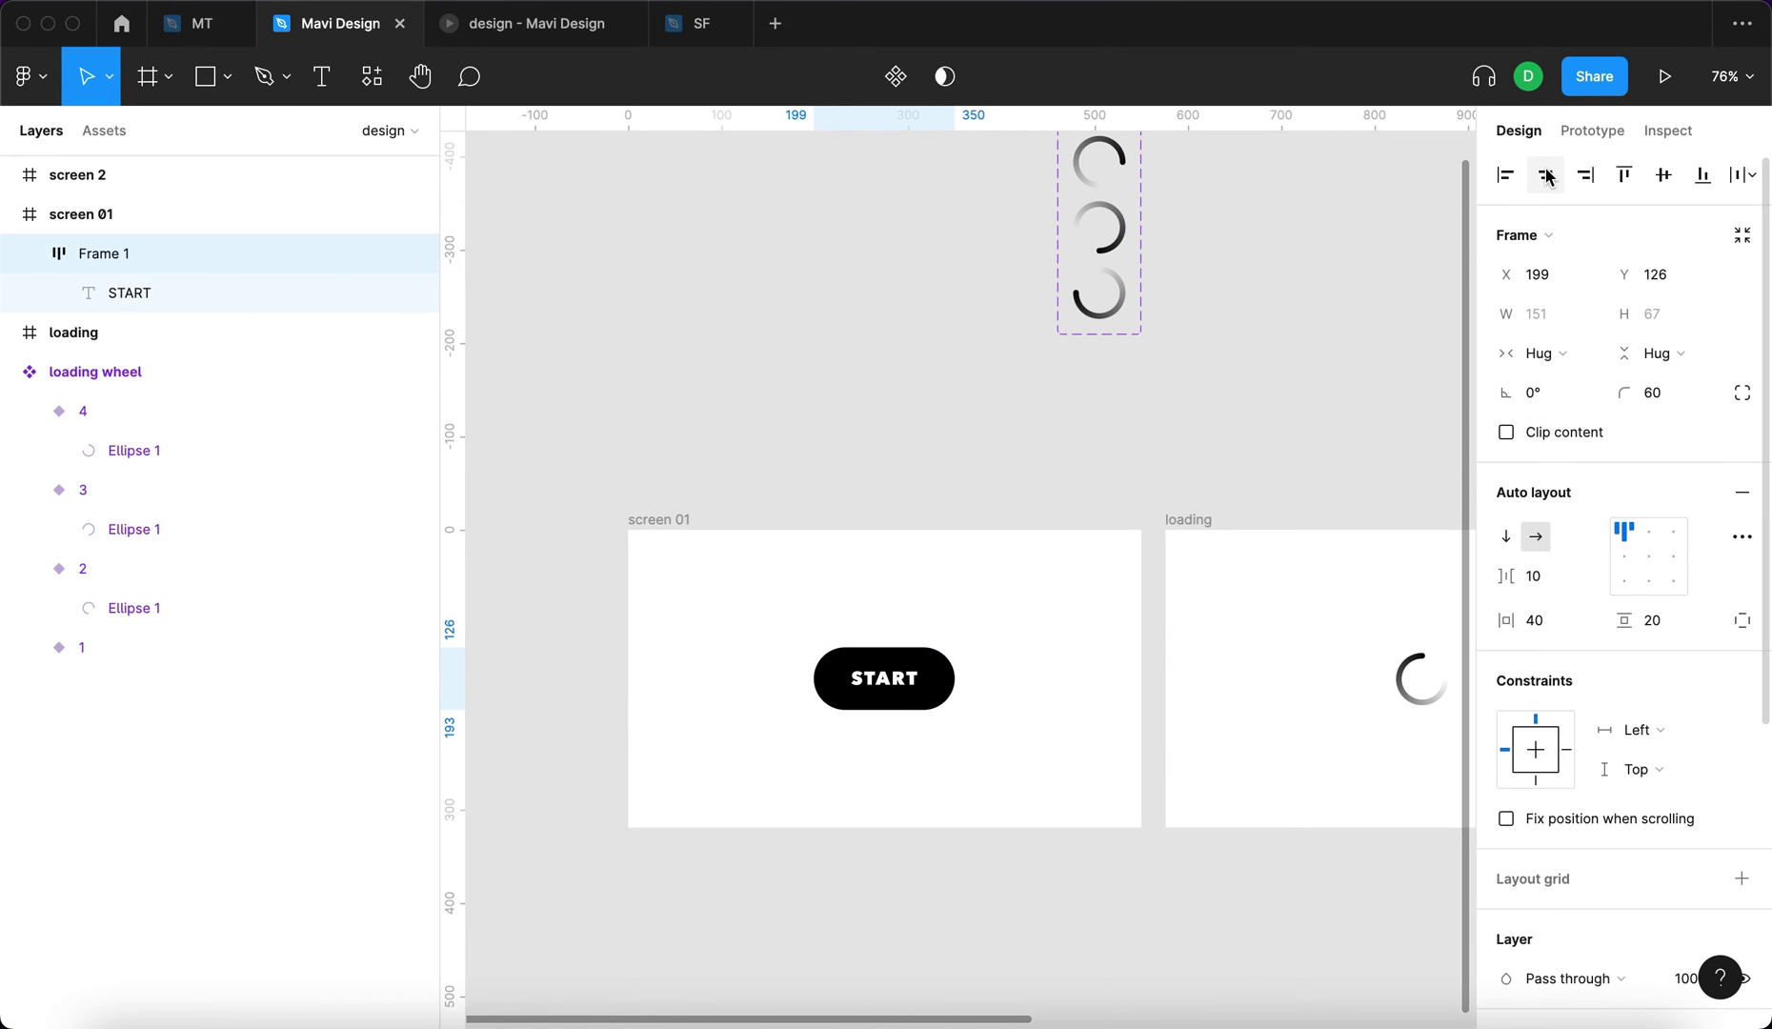
pyautogui.press('Escape')
# - Copy the START text into the loading frame as 'Loading' with 0 letter spacing
pyautogui.hscroll(5, 1117, 656)
pyautogui.scroll(-2, 1117, 655)
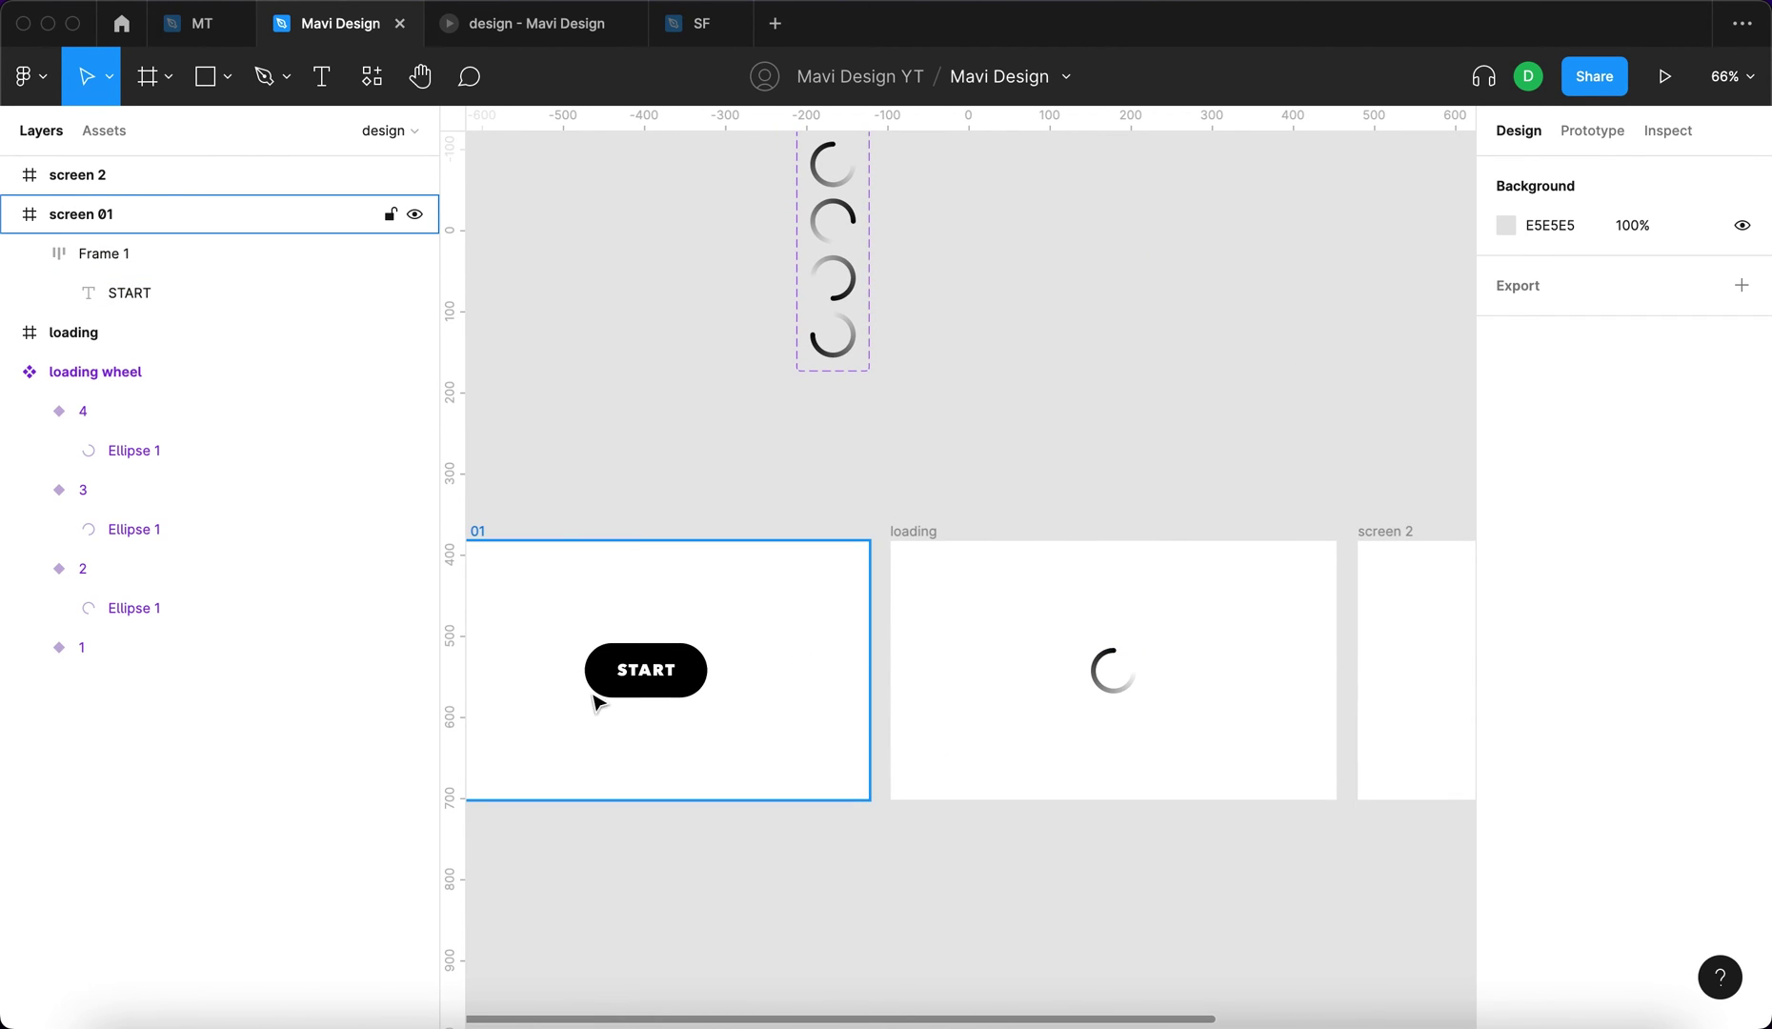
pyautogui.doubleClick(645, 669)
pyautogui.moveTo(645, 670); pyautogui.dragTo(1116, 716)
pyautogui.write('Loading')
pyautogui.press('Escape')
pyautogui.hotkey('shift', '2')
pyautogui.click(1654, 791)
pyautogui.write('0')
pyautogui.press('Return')
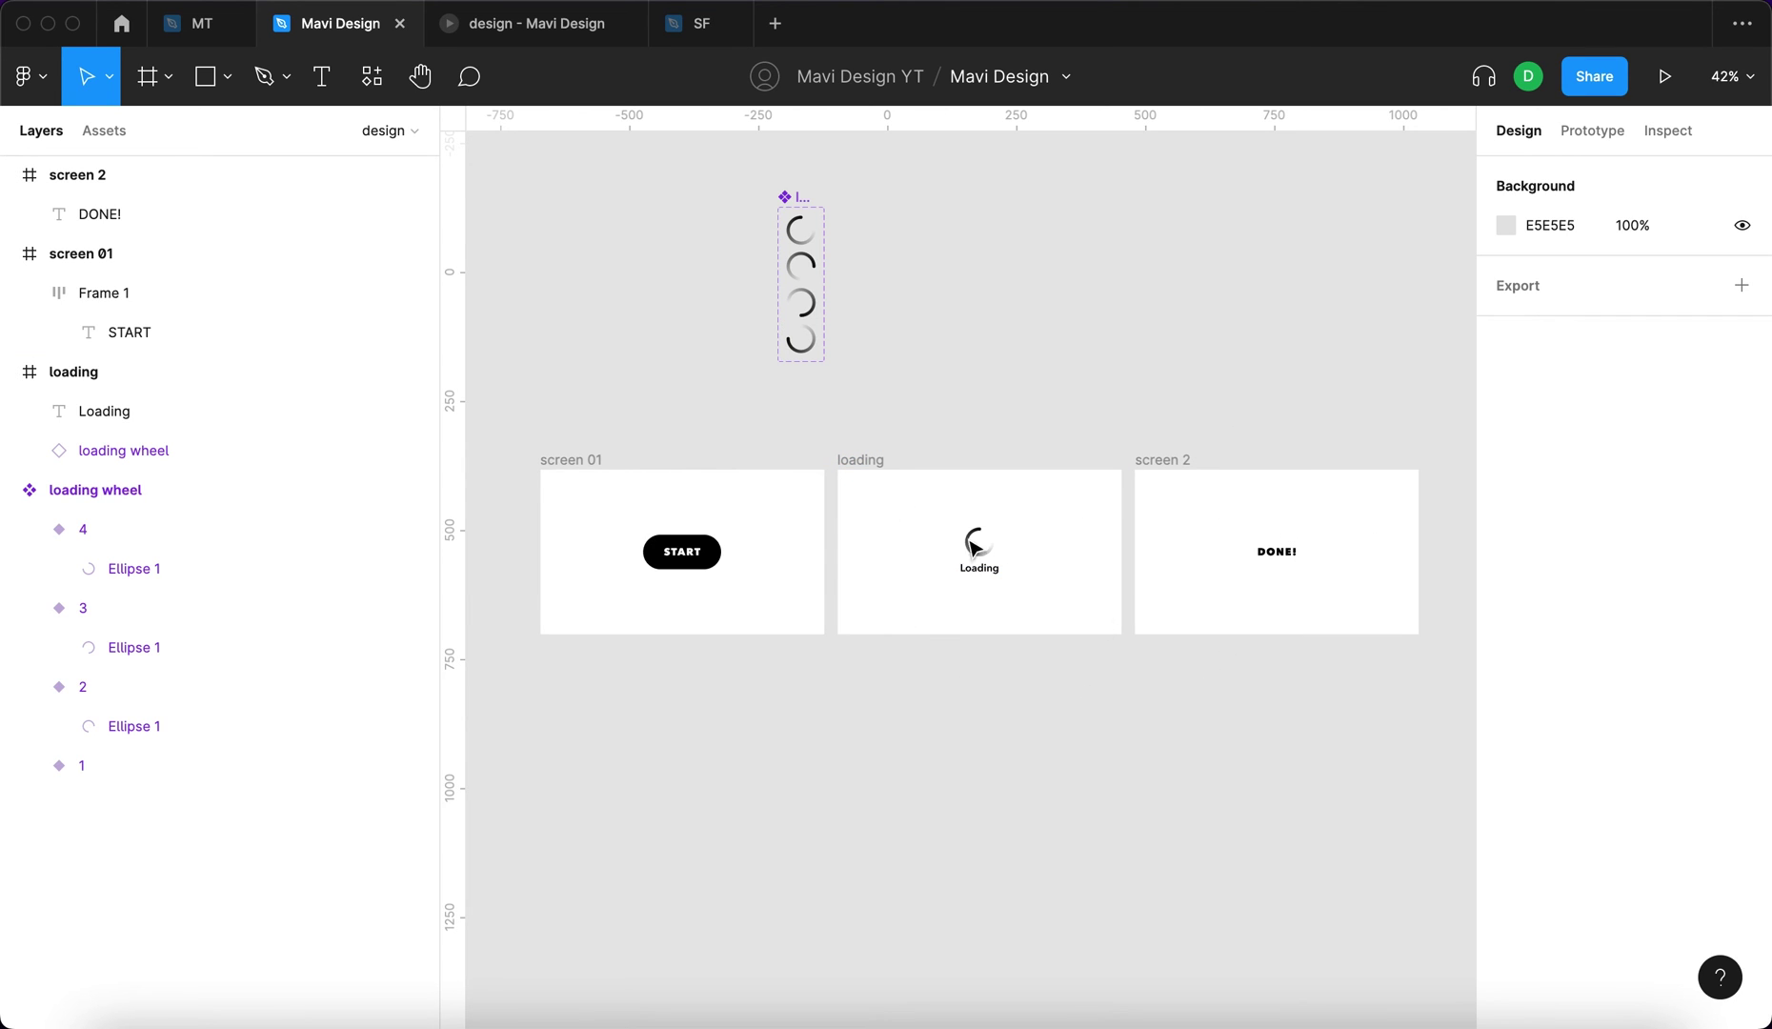
# - Link the START button on screen 01 to the loading screen
pyautogui.click(1589, 131)
pyautogui.click(682, 553)
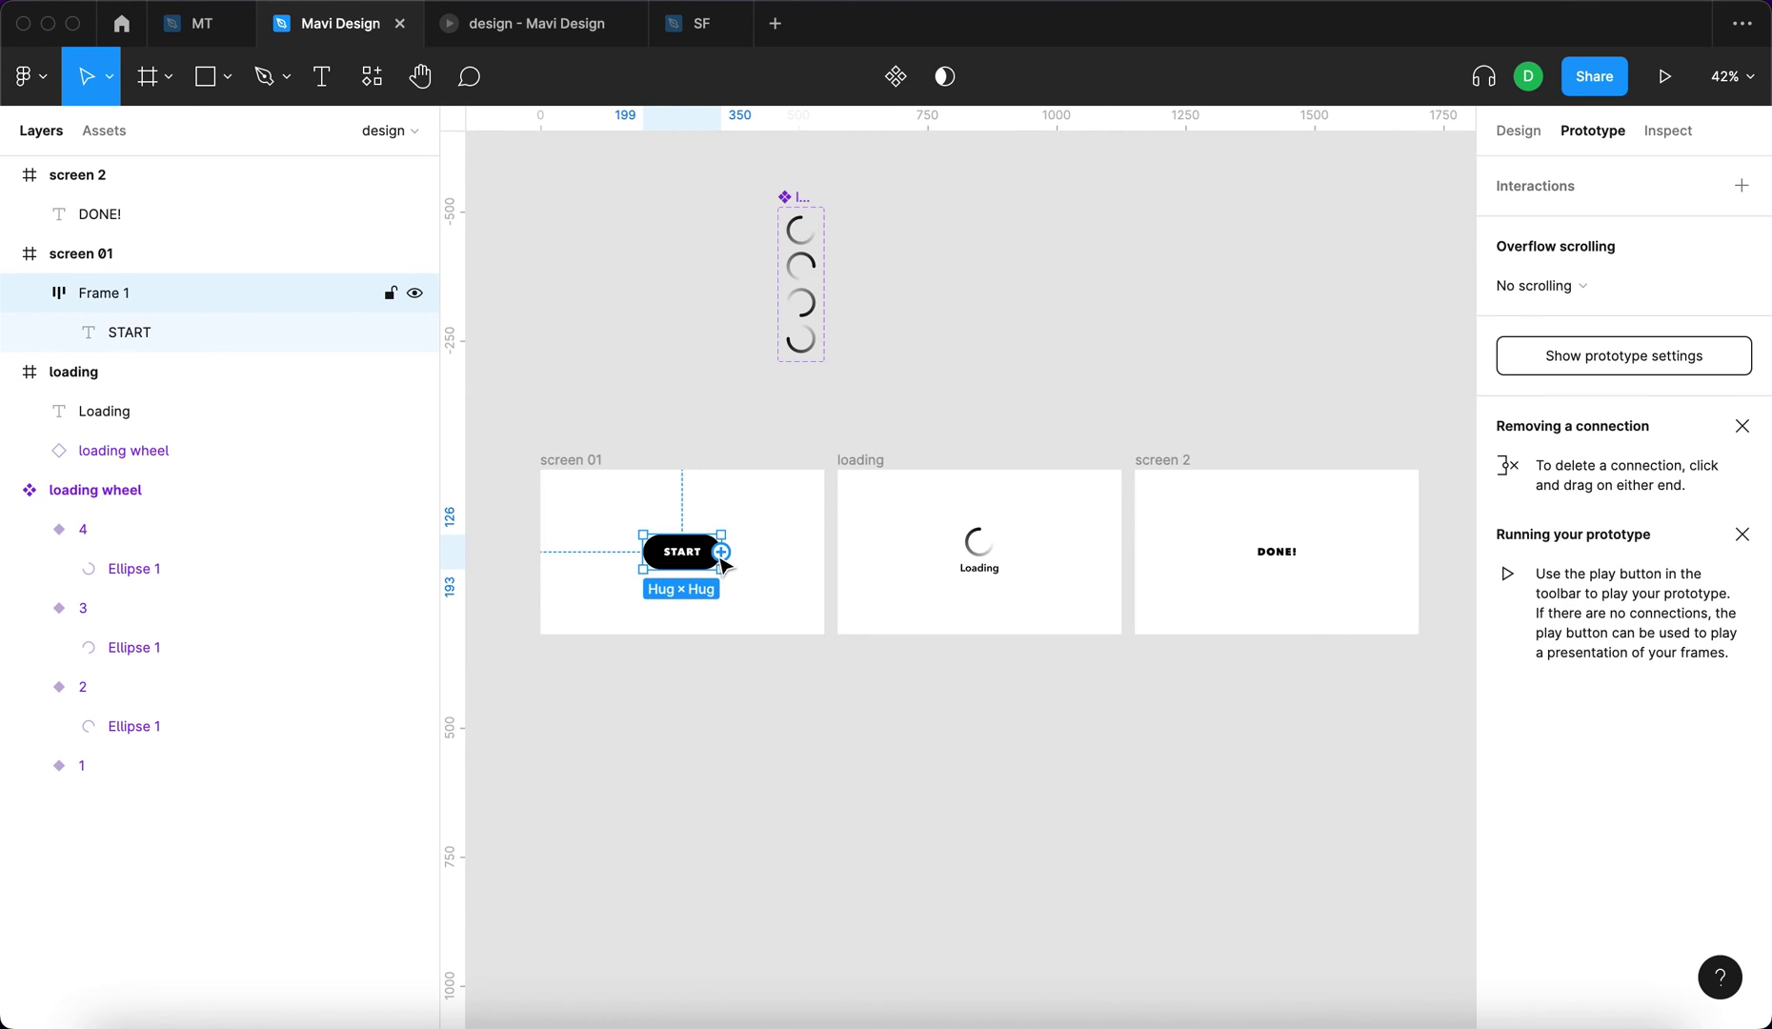
pyautogui.moveTo(721, 552); pyautogui.dragTo(844, 558)
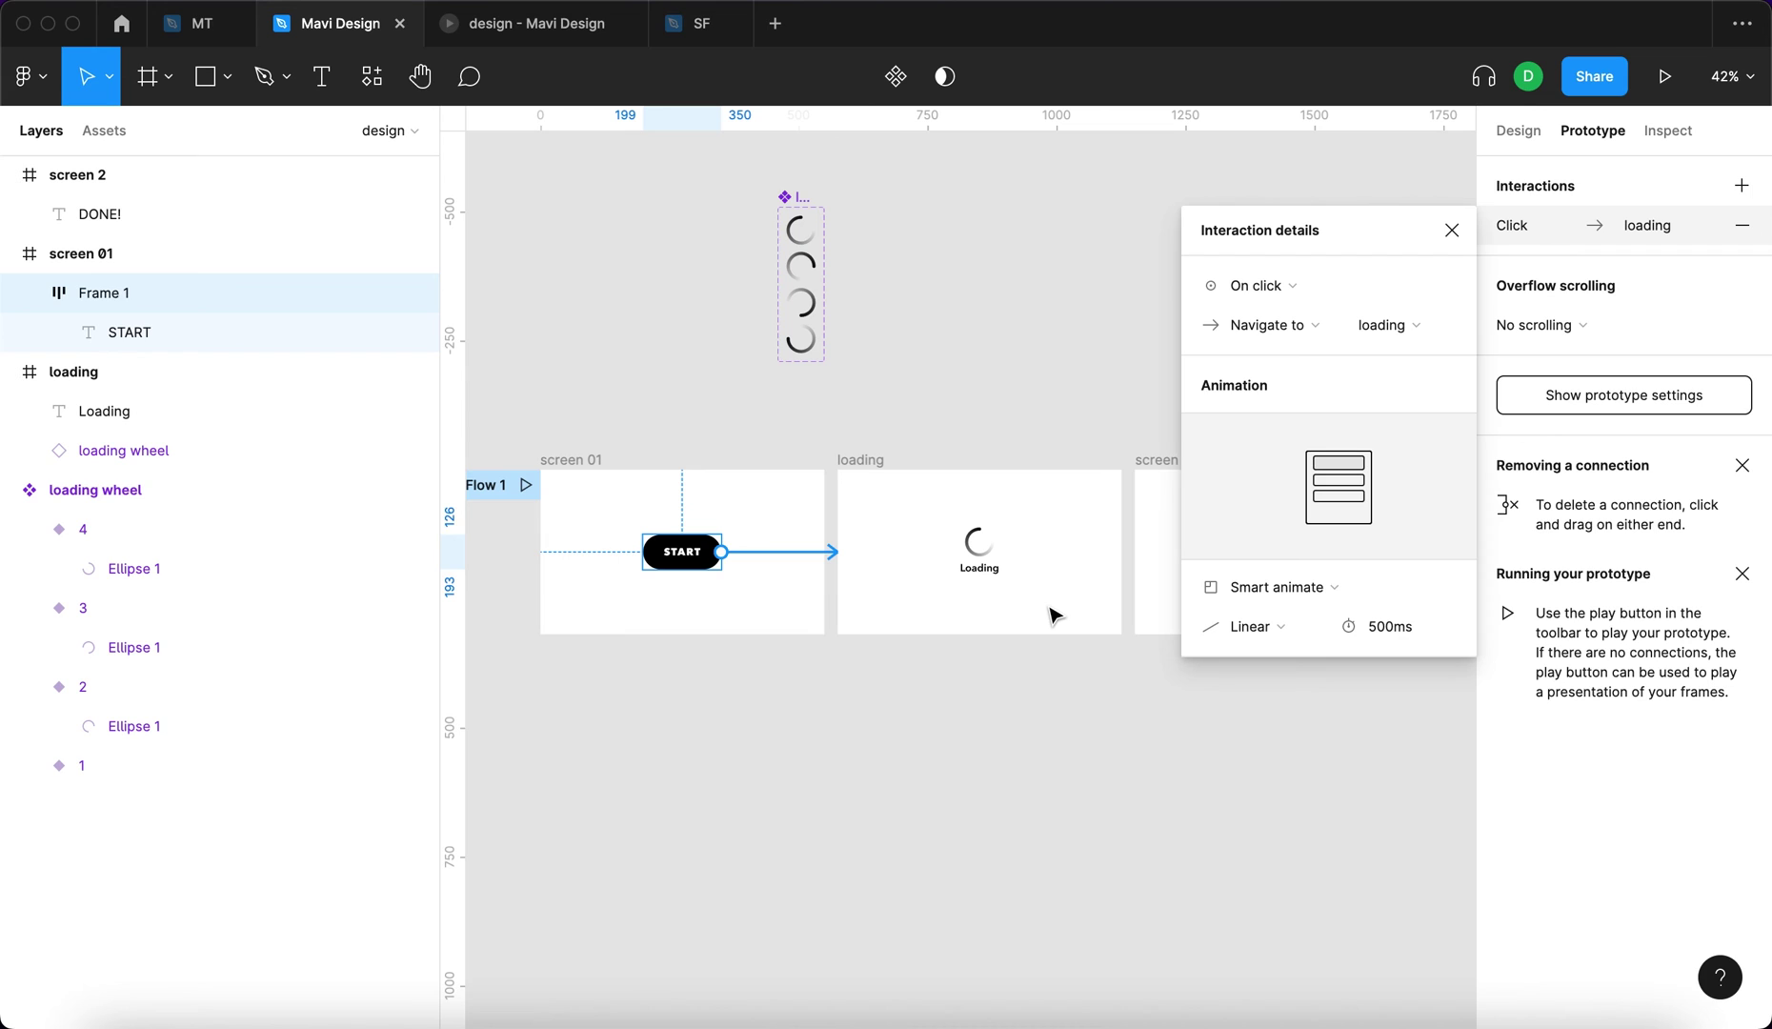
pyautogui.click(1386, 626)
pyautogui.click(1276, 587)
pyautogui.click(953, 433)
# - Link the loading screen to screen 2 with an After delay trigger of 4000 ms
pyautogui.click(1077, 544)
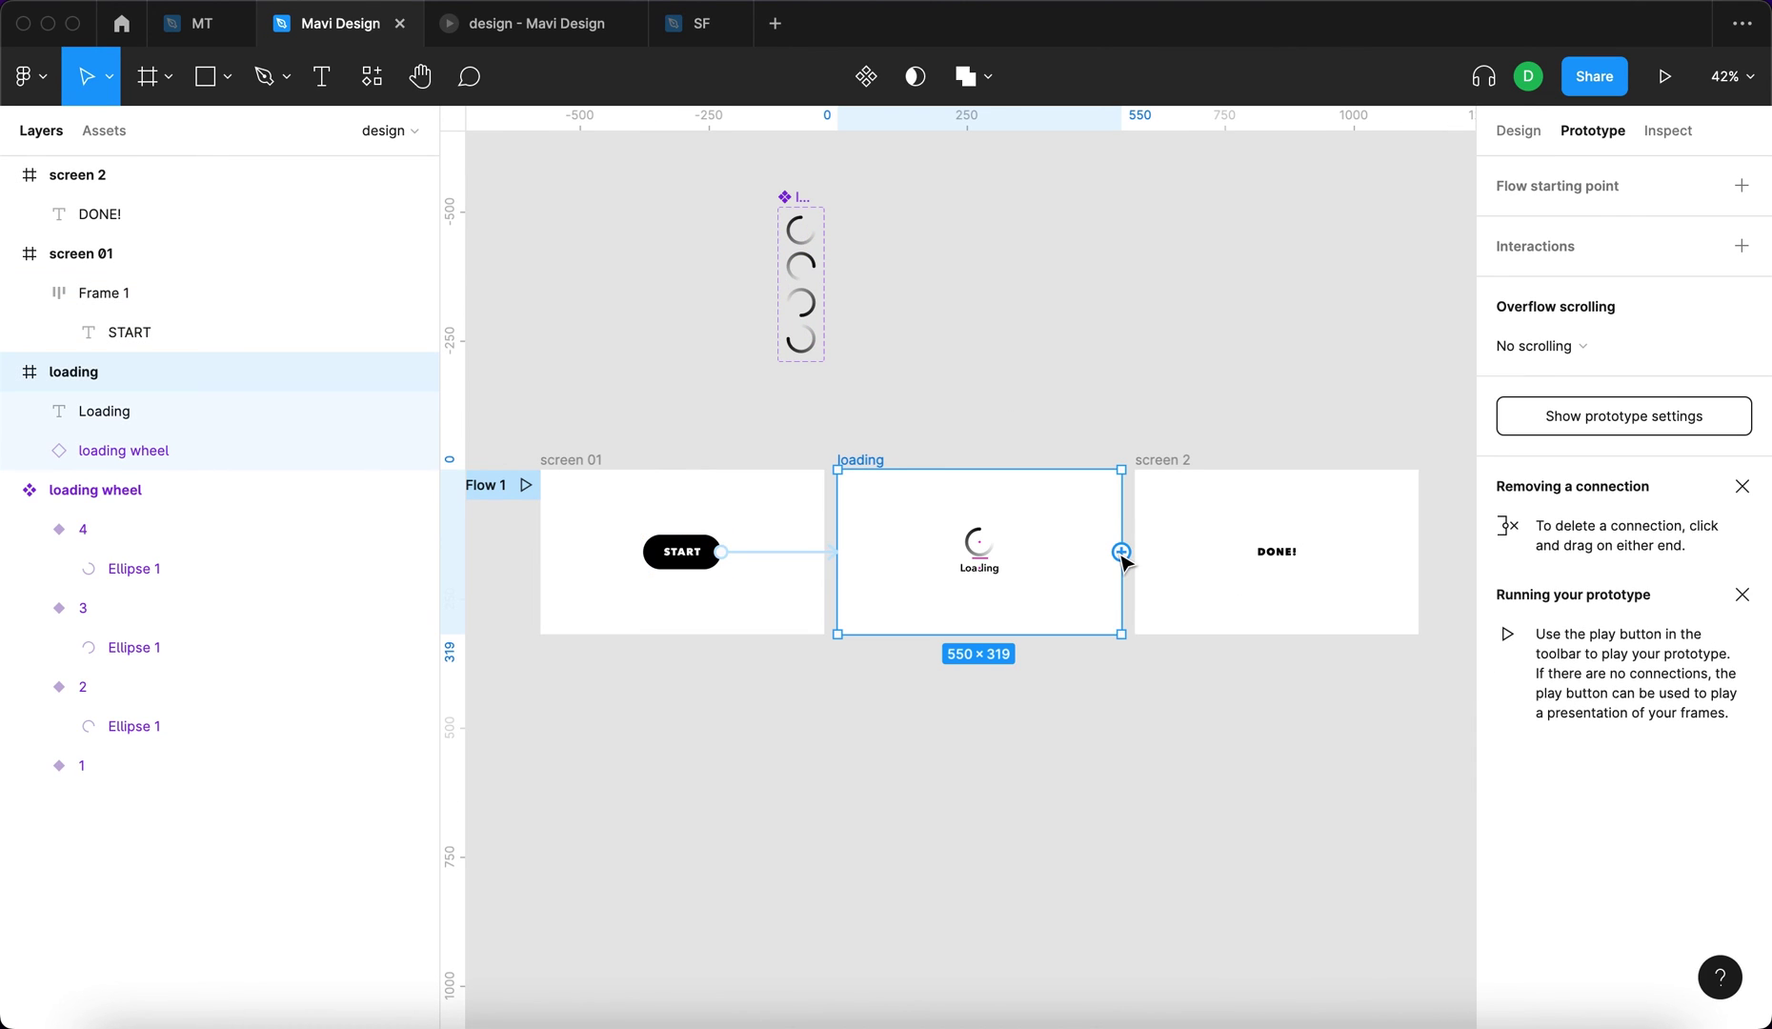
pyautogui.moveTo(1121, 553); pyautogui.dragTo(1197, 515)
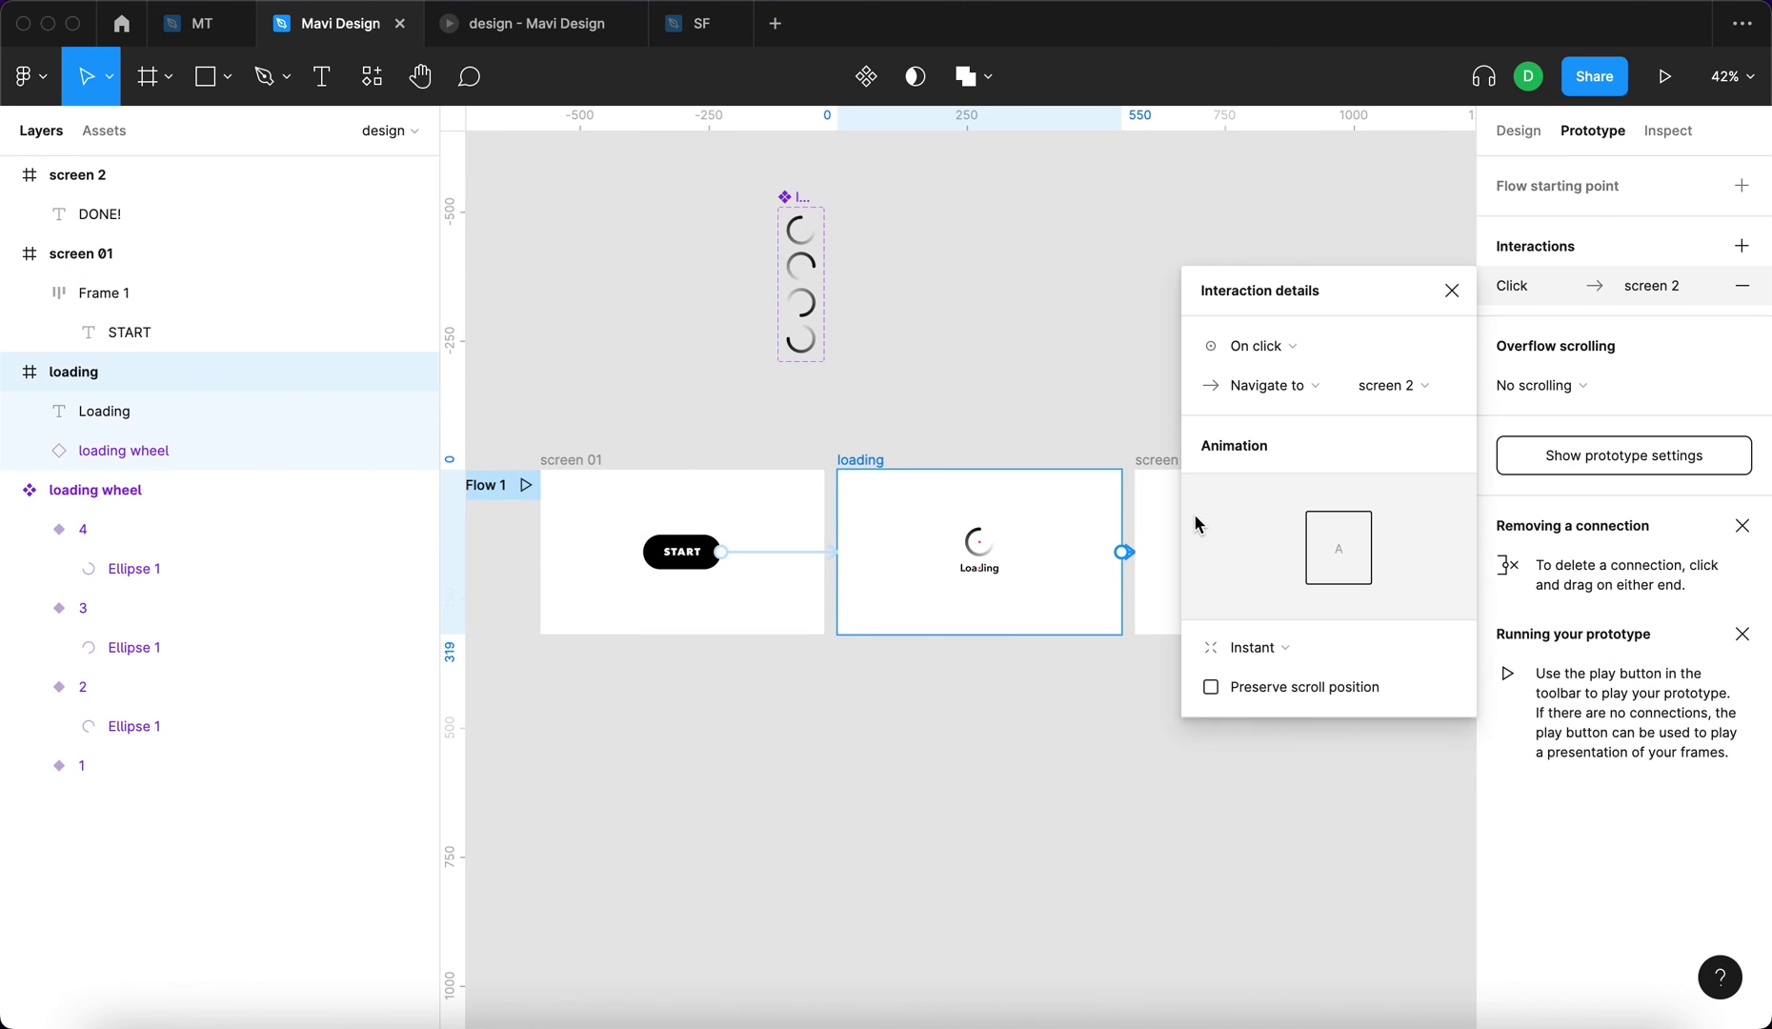
pyautogui.click(1318, 348)
pyautogui.click(1319, 650)
pyautogui.click(1408, 355)
pyautogui.write('4000')
pyautogui.press('Return')
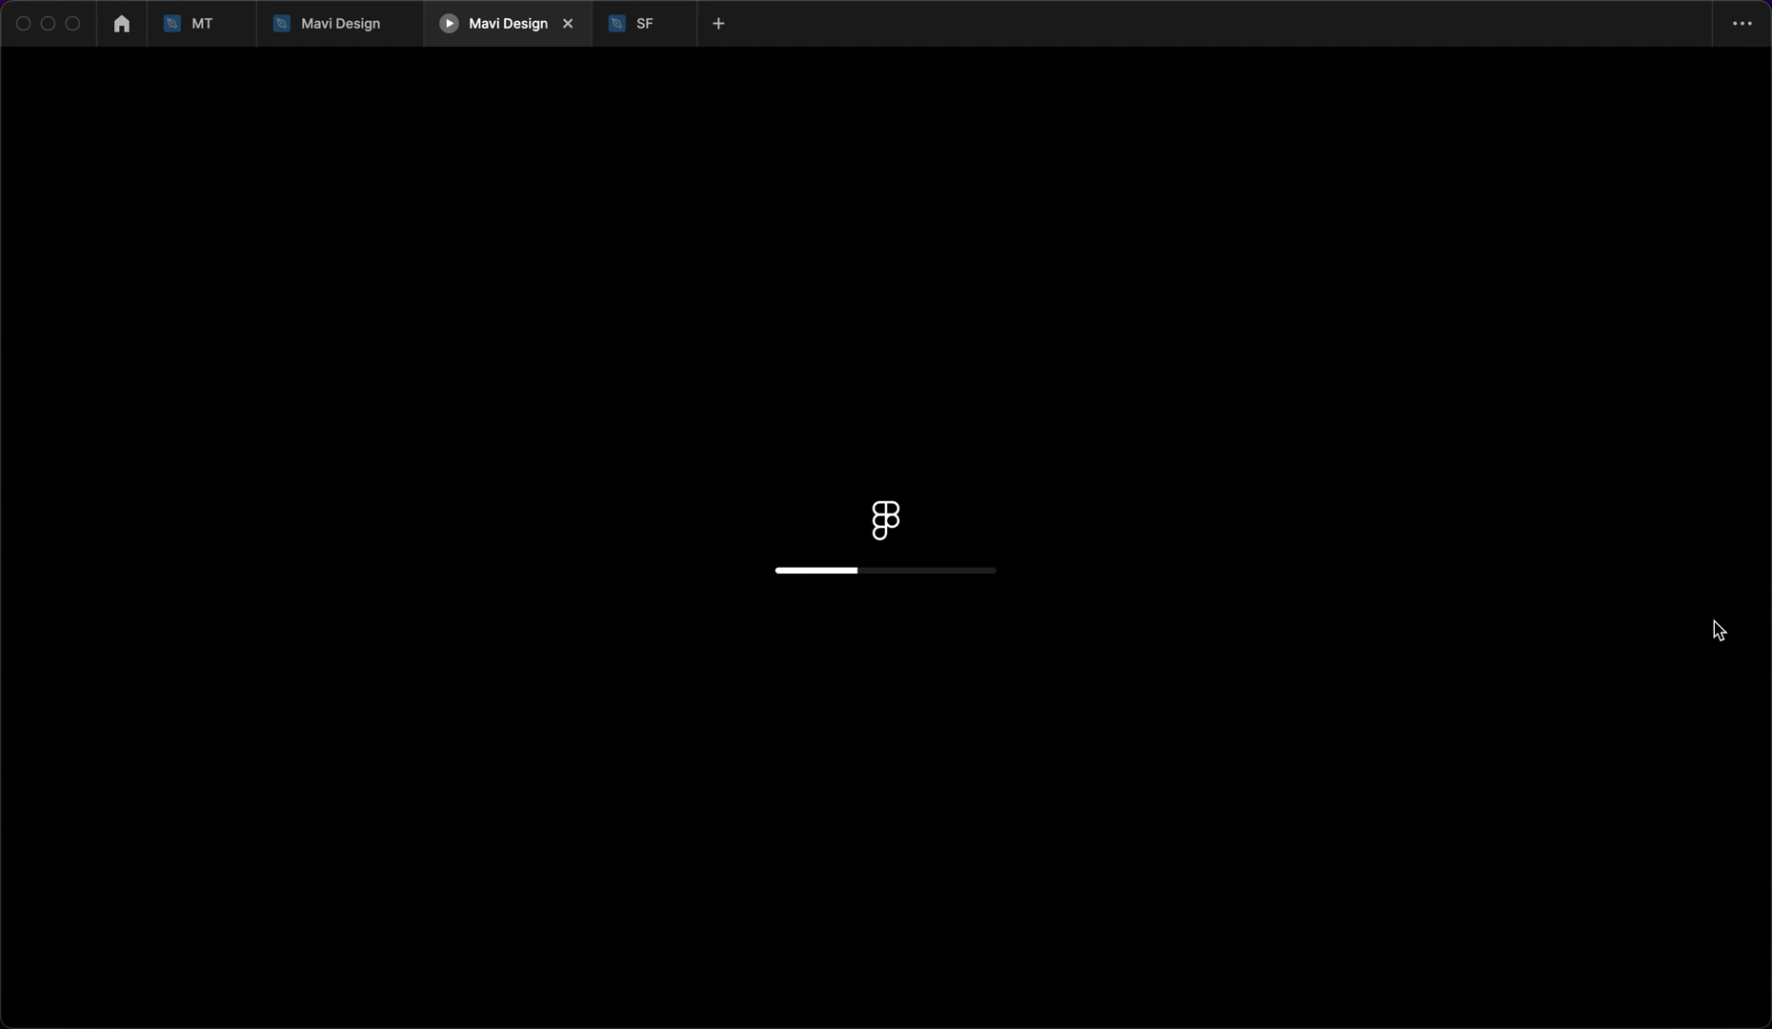
# - Play the prototype from START through loading to the DONE! screen, then close the preview
pyautogui.click(1187, 674)
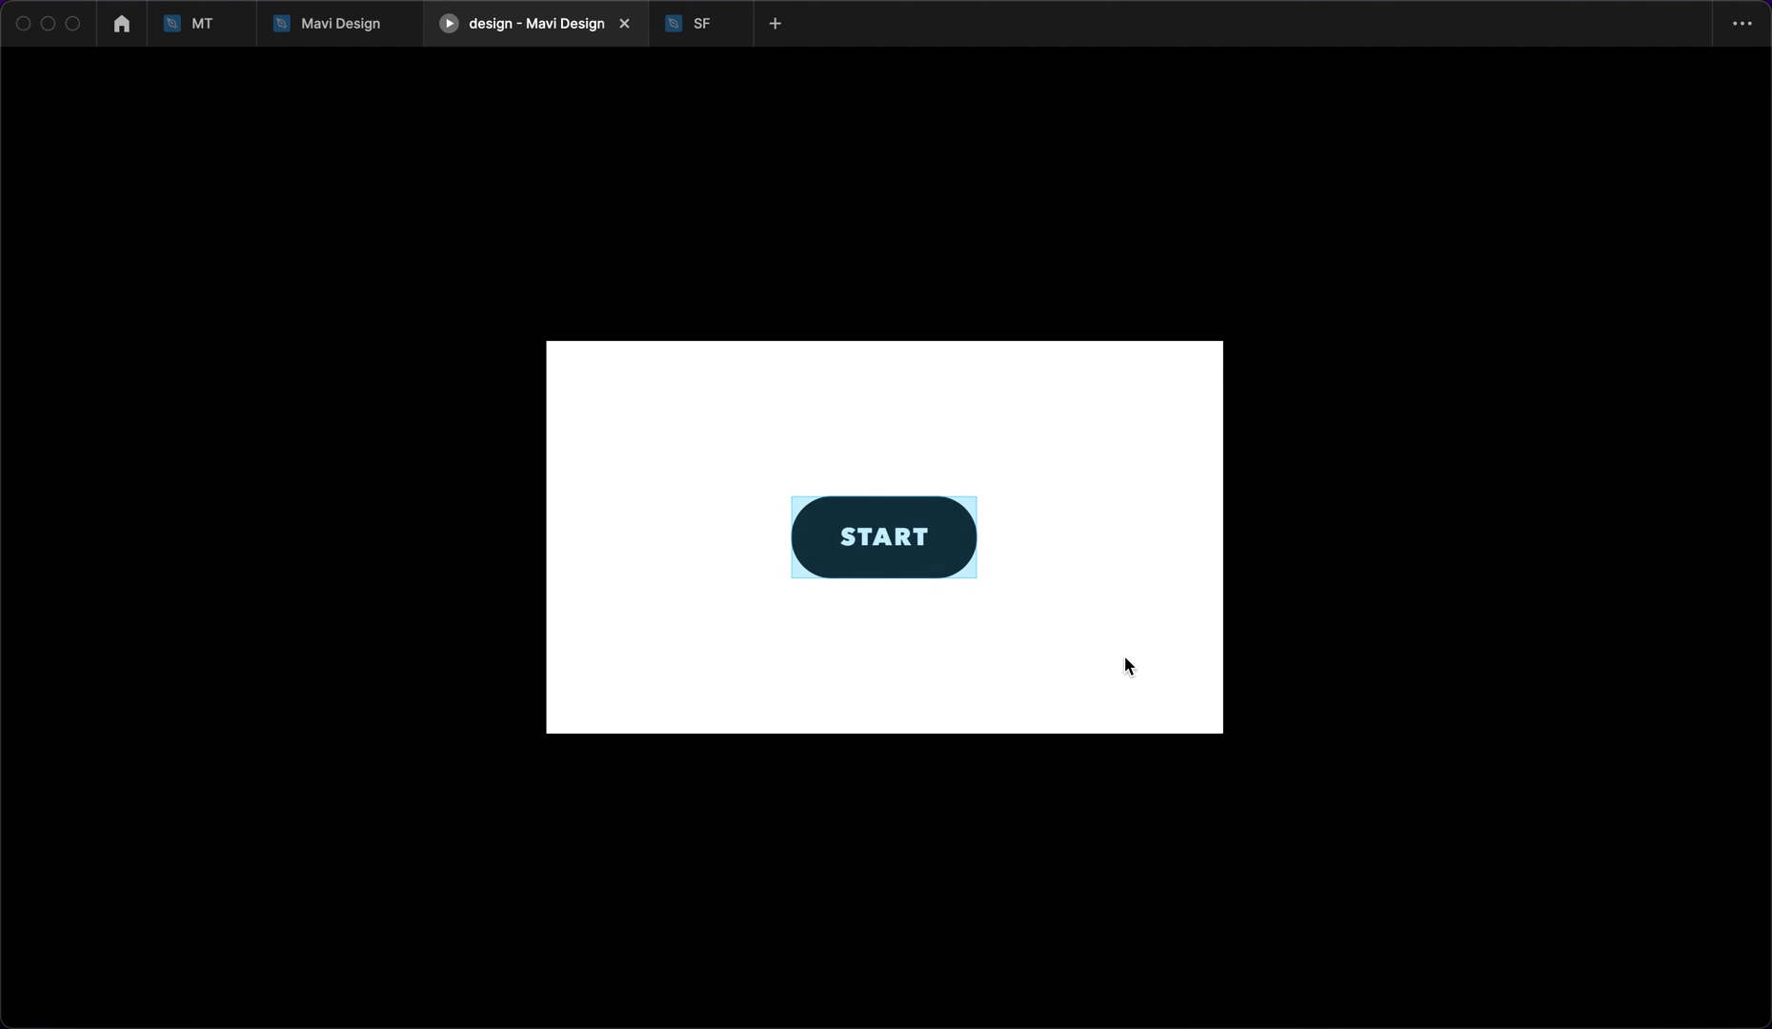
pyautogui.click(910, 566)
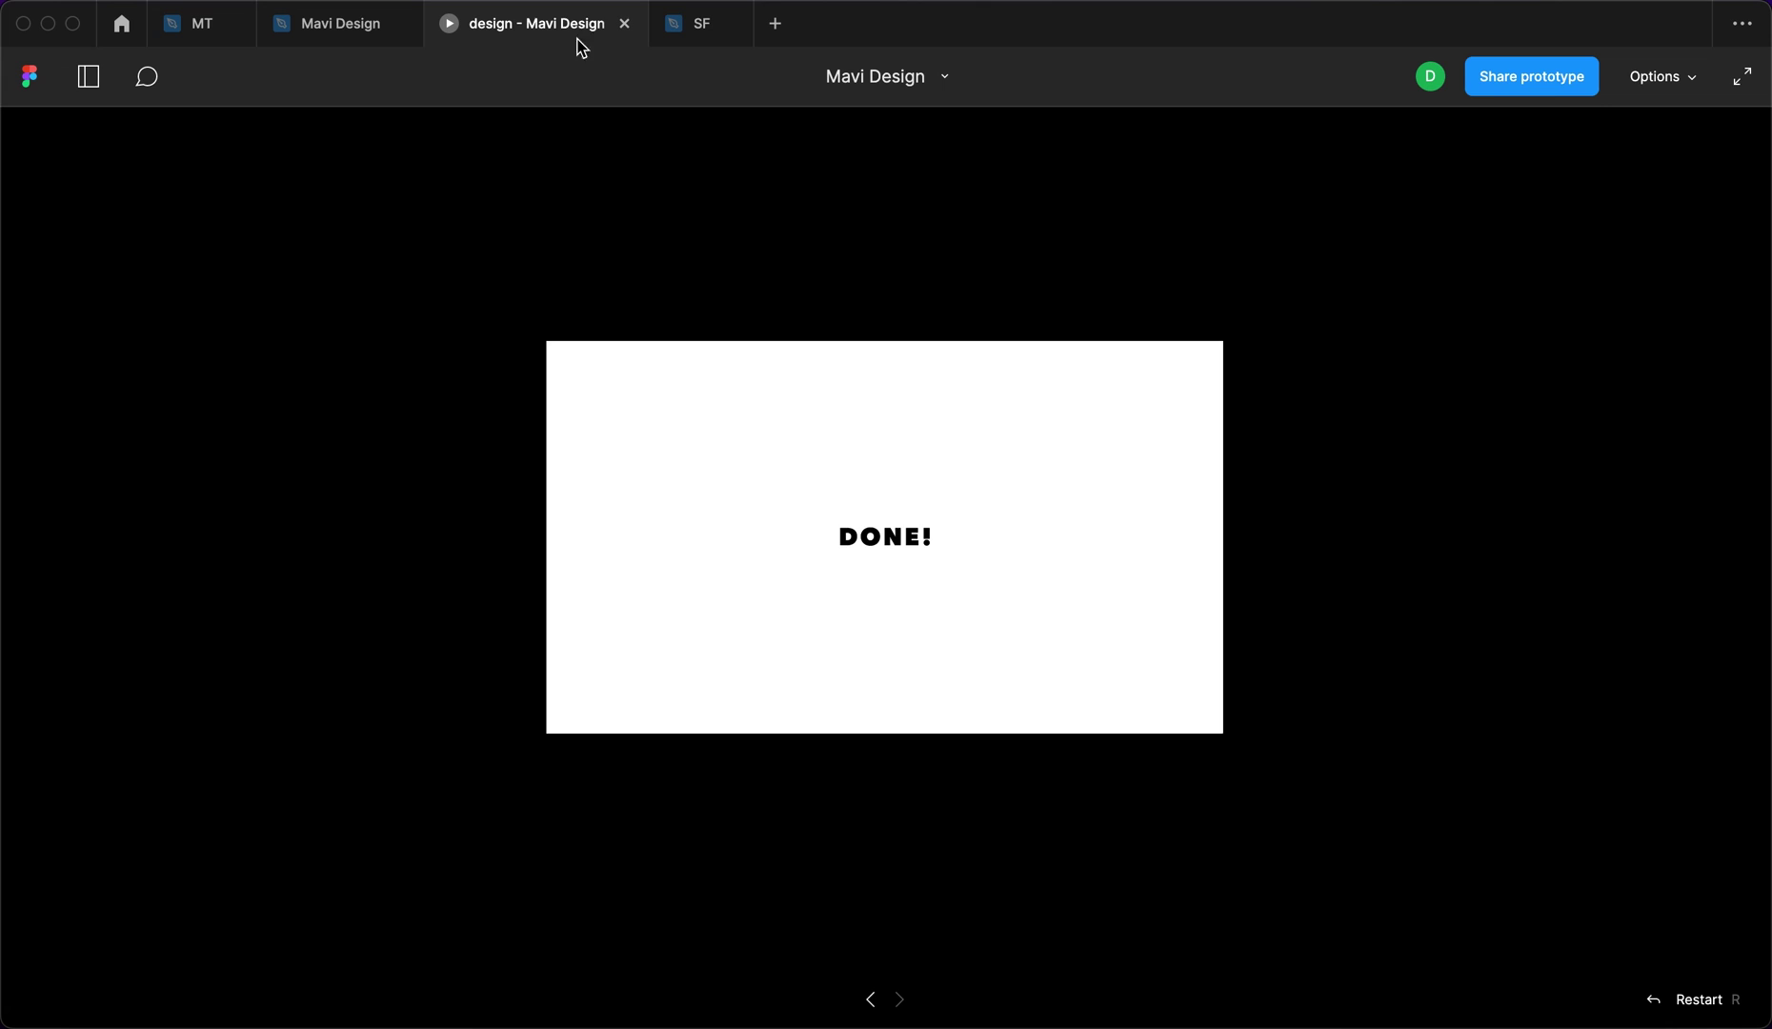
pyautogui.click(625, 23)
# - In Mavi Design, place screen 01 above and screen 2 below the loading frame
pyautogui.click(329, 26)
pyautogui.click(1041, 337)
pyautogui.scroll(2, 1045, 315)
pyautogui.moveTo(728, 476); pyautogui.dragTo(853, 367)
pyautogui.moveTo(1058, 476); pyautogui.dragTo(881, 607)
pyautogui.press('super+z')
pyautogui.click(1091, 479)
pyautogui.moveTo(1091, 479)
pyautogui.mouseDown()
pyautogui.moveTo(1044, 617)
pyautogui.moveTo(906, 613)
pyautogui.mouseUp()
# - Shift the three-screen column up and right, with the loading wheel component beside screen 01
pyautogui.moveTo(1152, 802)
pyautogui.mouseDown()
pyautogui.moveTo(938, 601)
pyautogui.moveTo(835, 347)
pyautogui.moveTo(851, 350)
pyautogui.mouseUp()
pyautogui.moveTo(889, 436); pyautogui.dragTo(984, 390)
pyautogui.scroll(3, 984, 390)
pyautogui.click(803, 288)
pyautogui.moveTo(735, 269); pyautogui.dragTo(1296, 286)
pyautogui.hscroll(2, 854, 241)
pyautogui.moveTo(637, 181); pyautogui.dragTo(1143, 914)
pyautogui.hscroll(3, 1143, 524)
pyautogui.click(1243, 255)
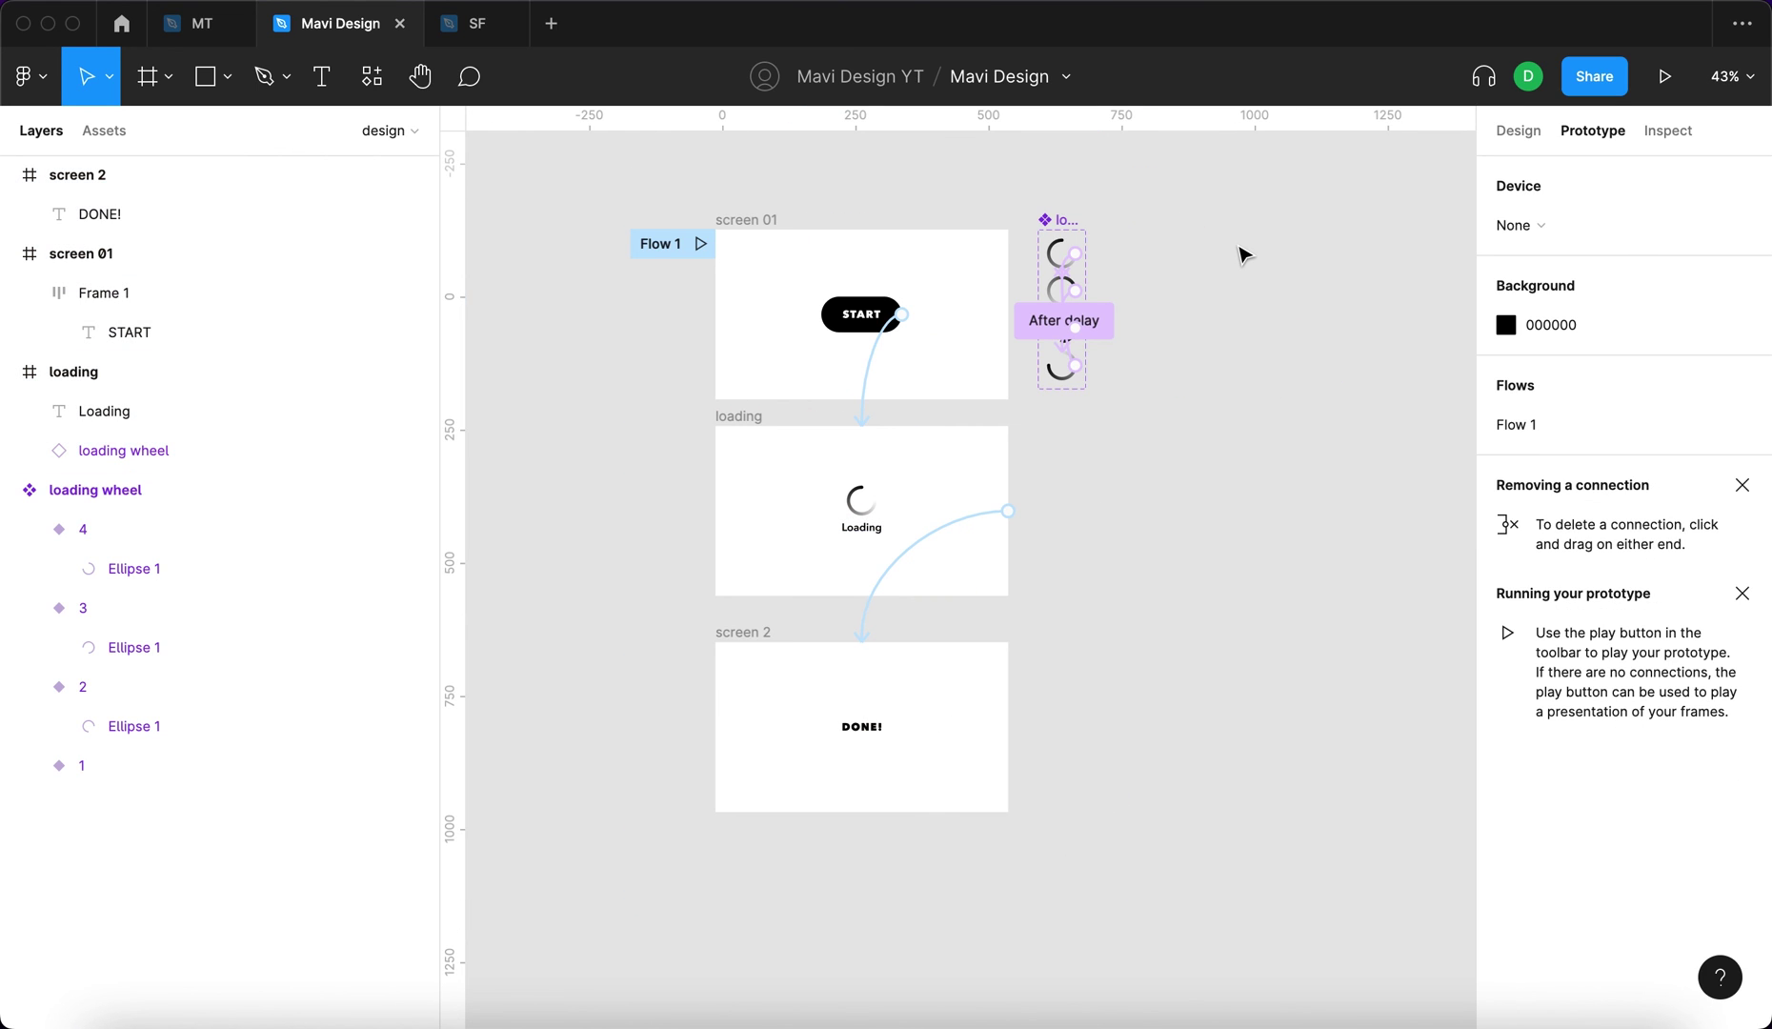